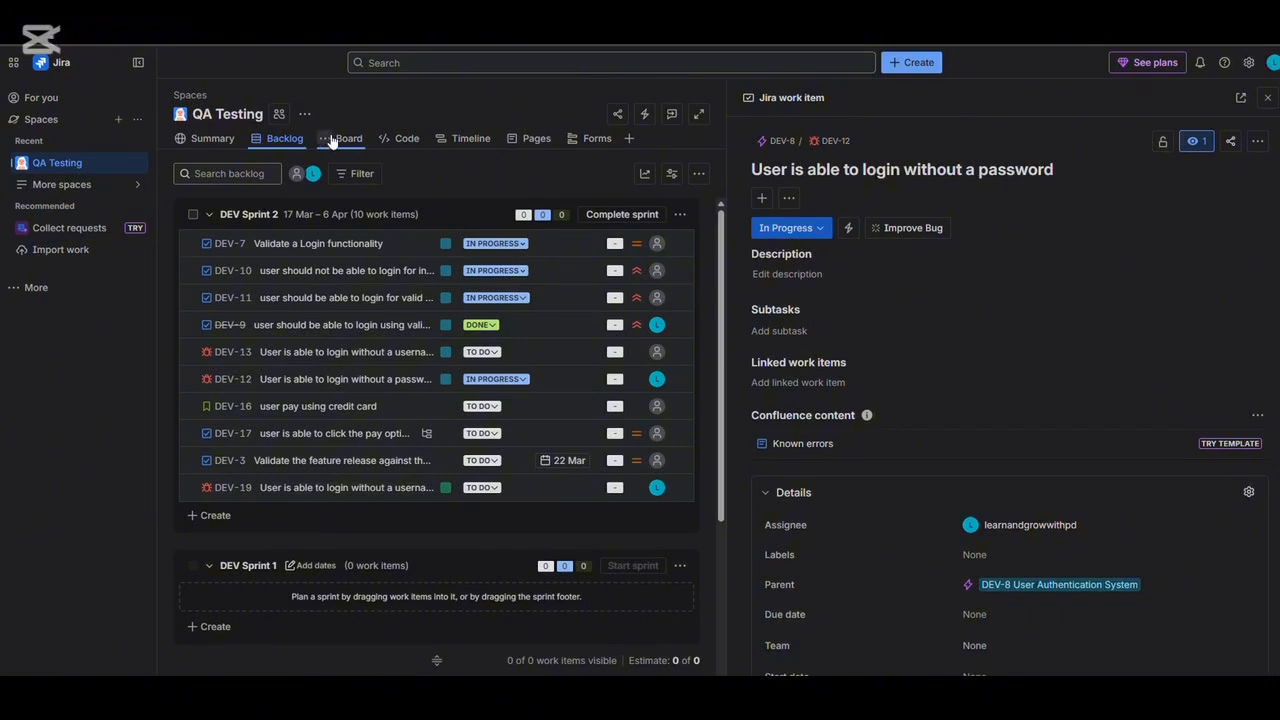
Step: Open the QA Testing sprint board and look over its To Do, In Progress and Done columns
click(325, 138)
click(349, 139)
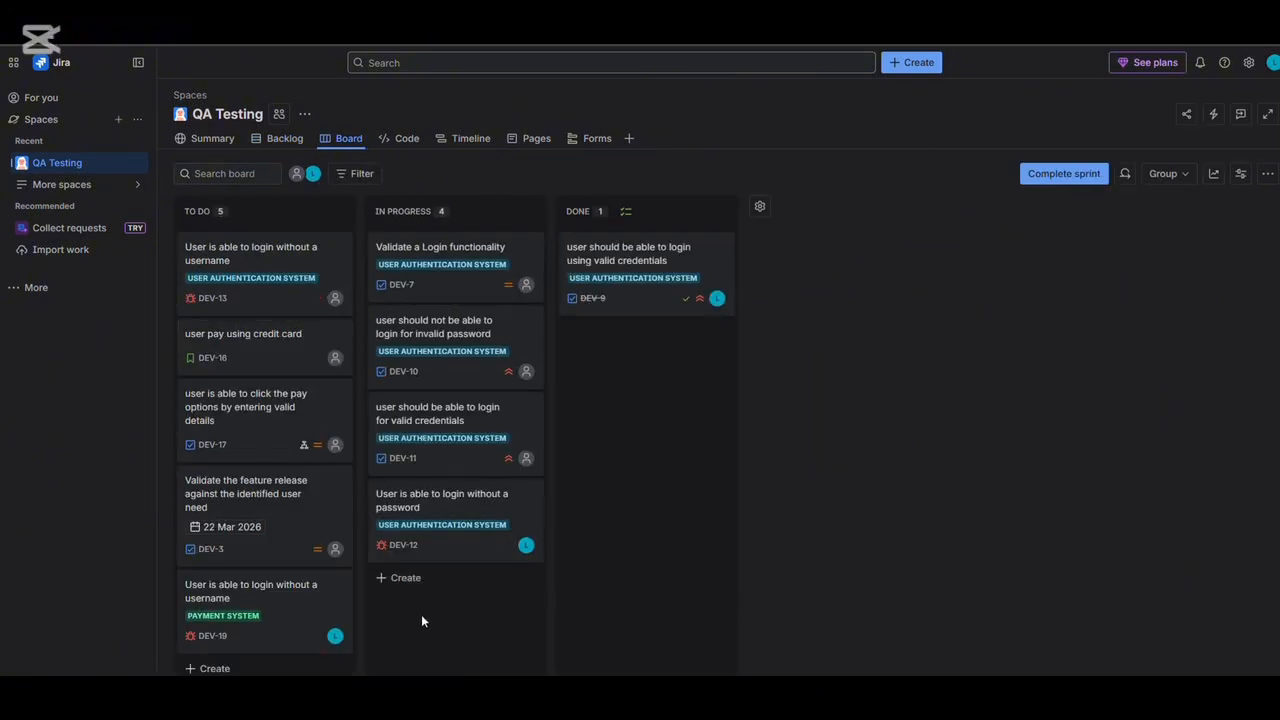
mouse_move(368, 402)
Step: Return to the backlog and assign bug DEV-13 in DEV Sprint 2 to the signed-in account
click(290, 142)
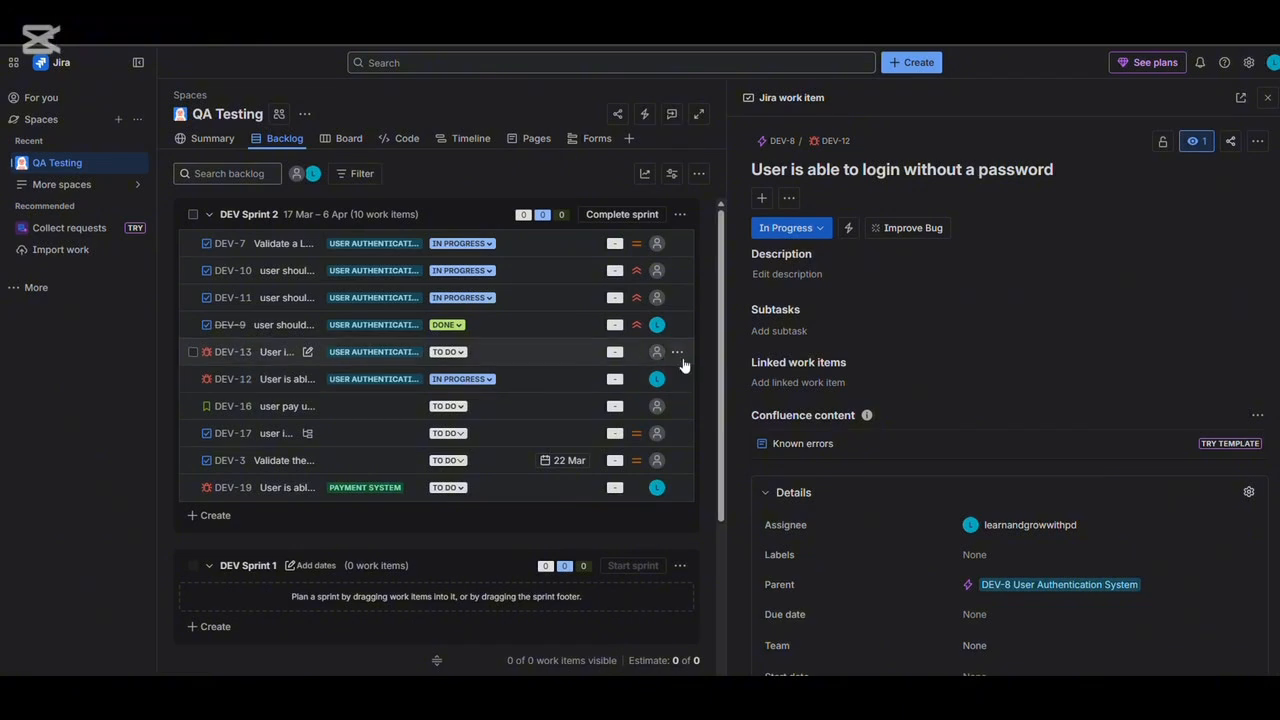
click(657, 325)
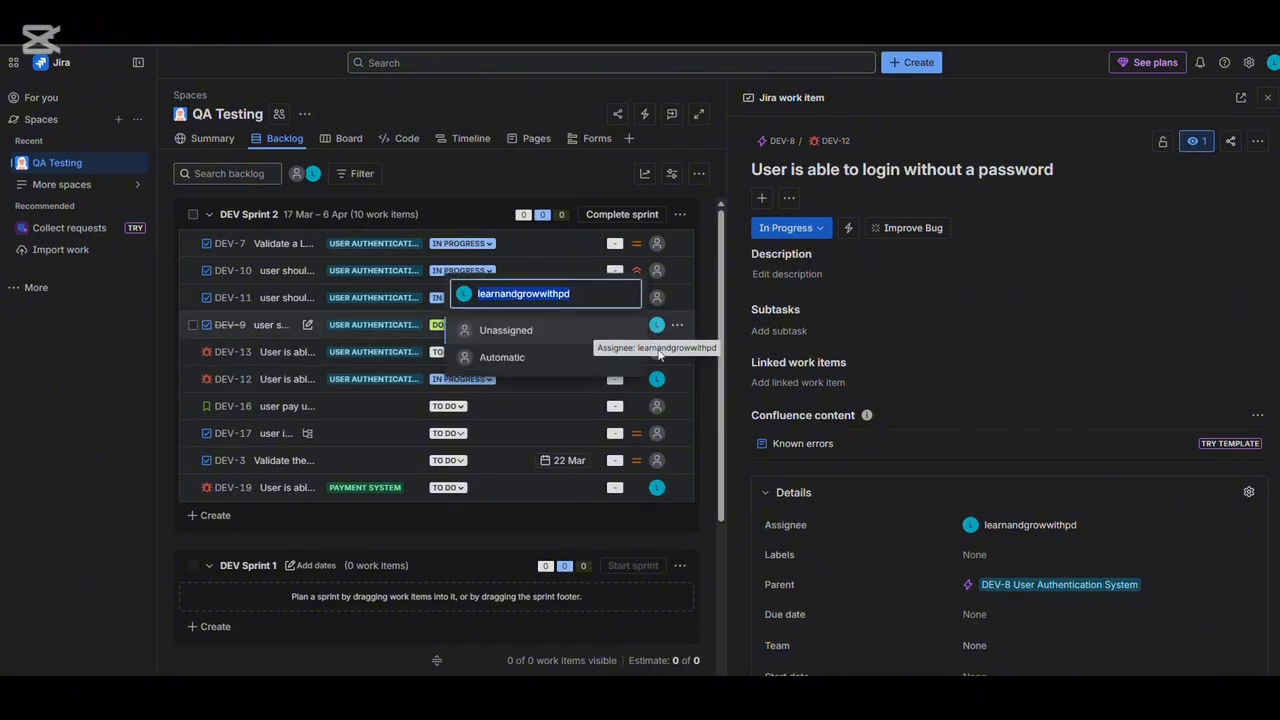
click(657, 352)
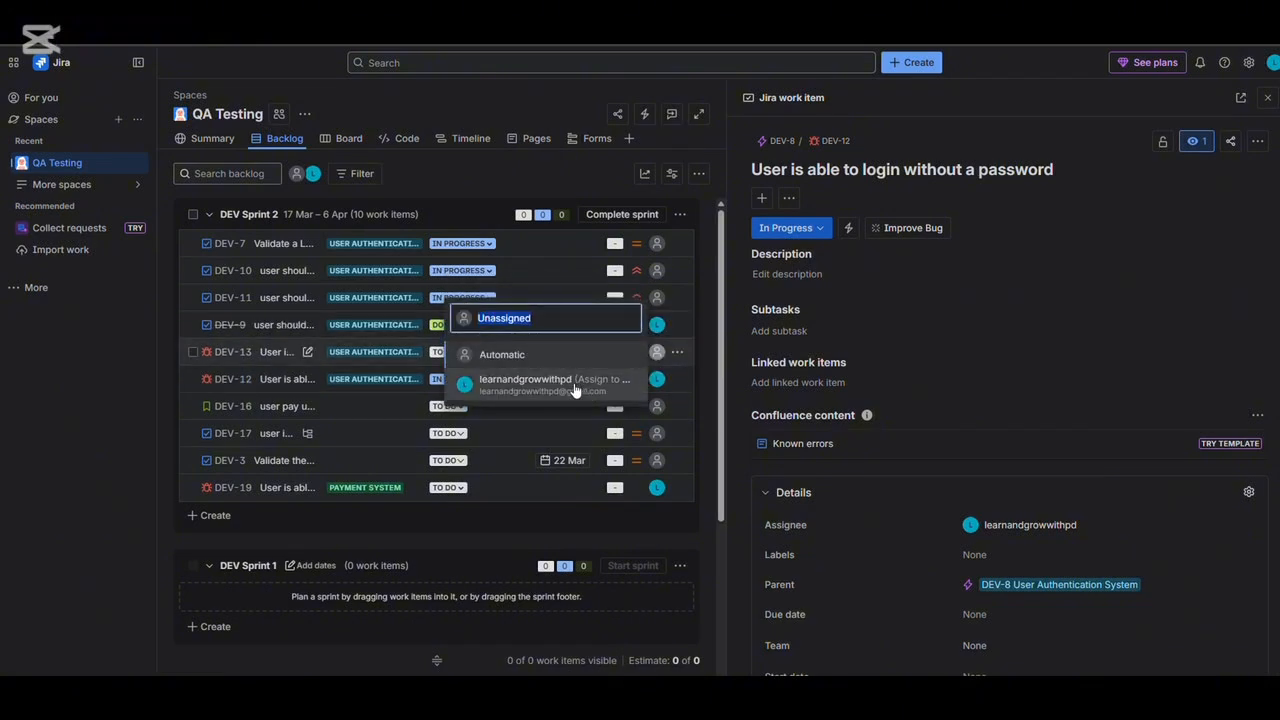
click(575, 385)
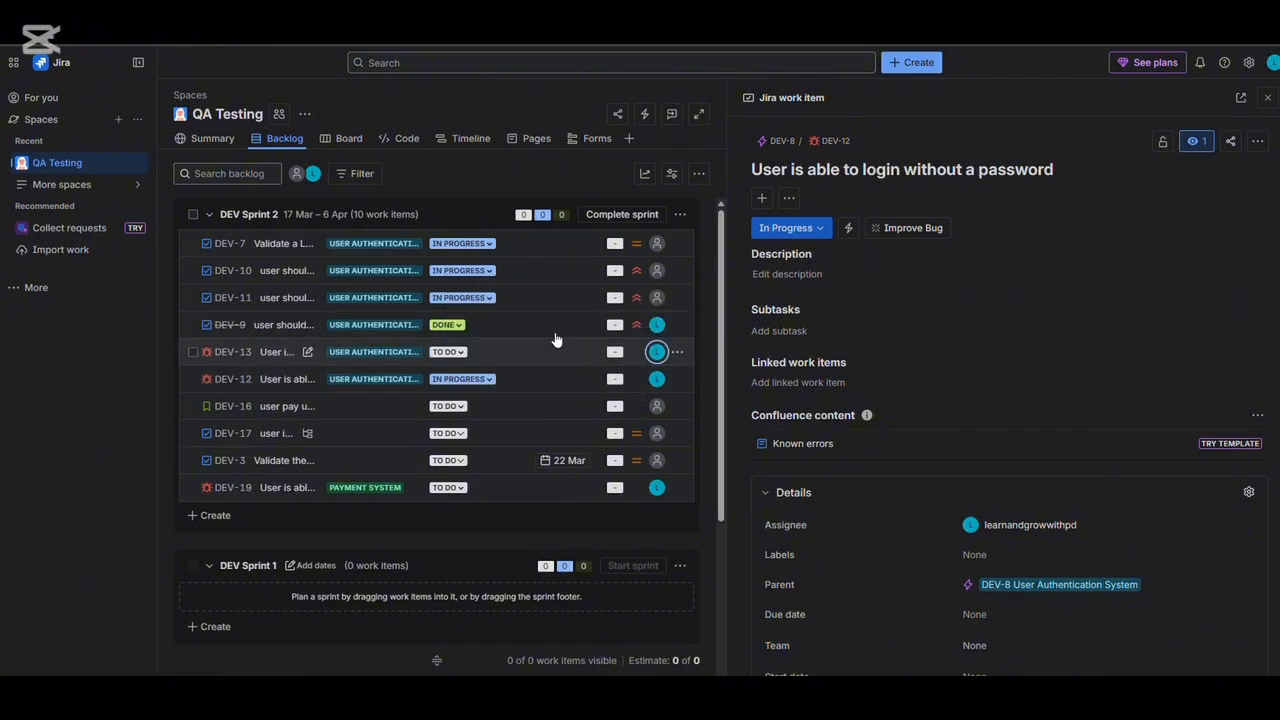
Step: Check DEV-13's assignee on the sprint board and go back to the backlog
click(338, 138)
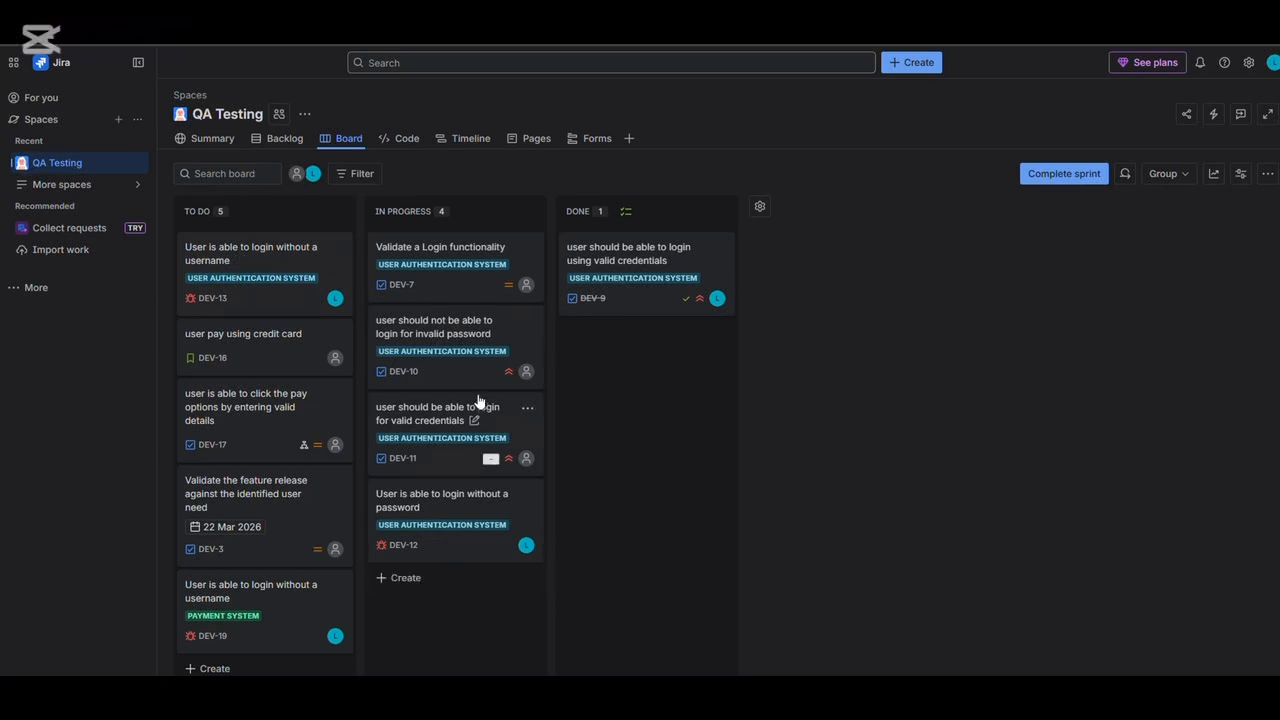
click(284, 138)
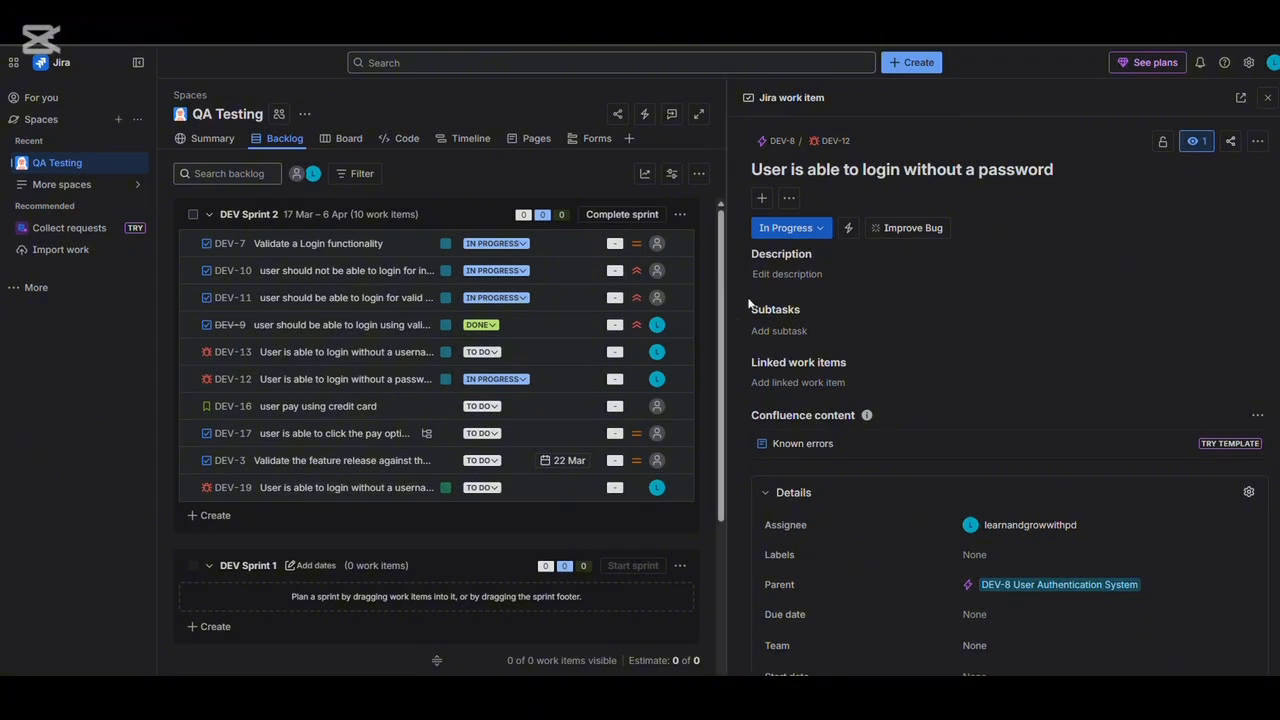
Step: Widen the backlog list beside the DEV-12 details and view the status options for that bug
drag(729, 253, 1024, 256)
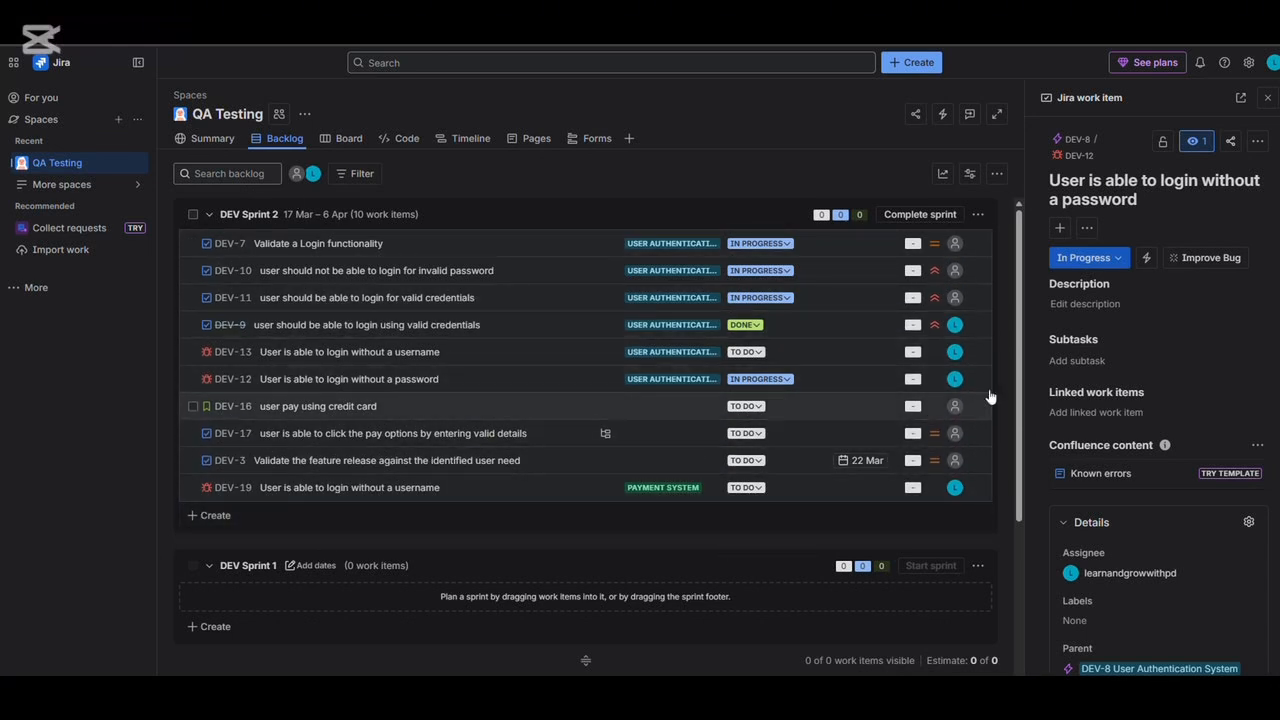
scroll(1105, 427, down, 2)
click(1085, 190)
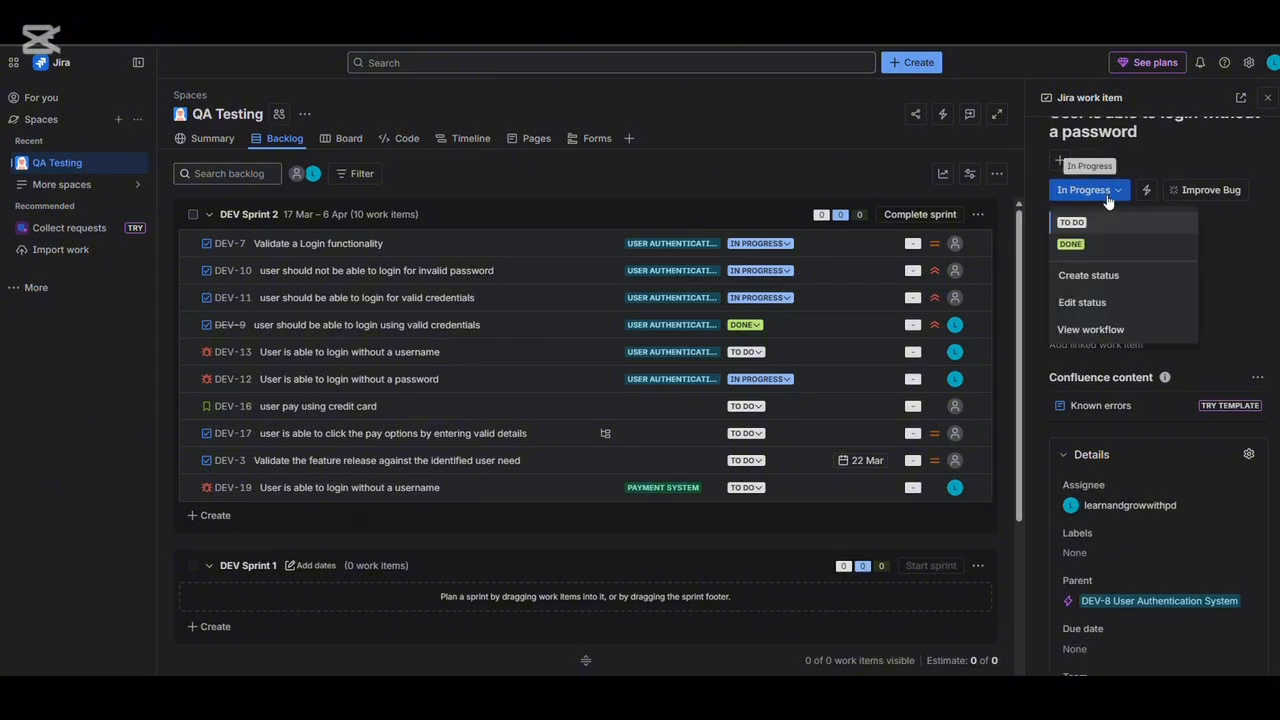
click(1218, 333)
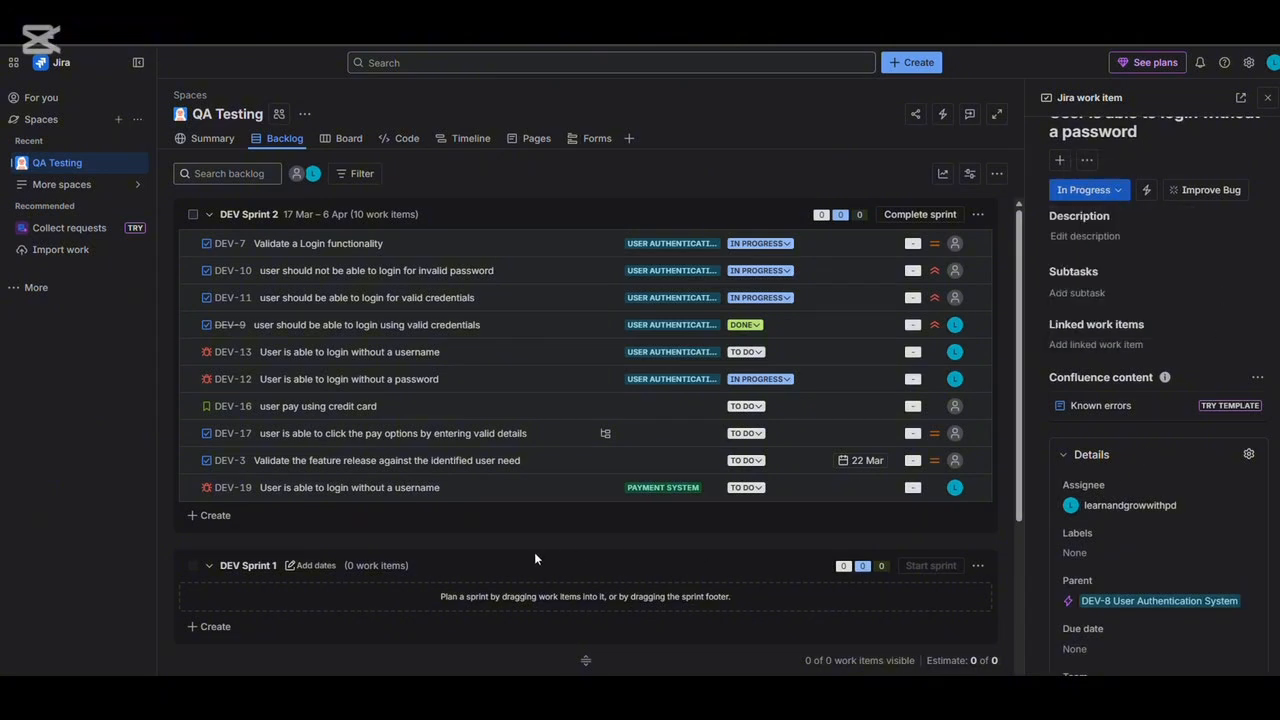
Step: Review DEV-12's detail fields and activity, and open its comment editor
scroll(560, 560, down, 5)
scroll(1176, 470, down, 5)
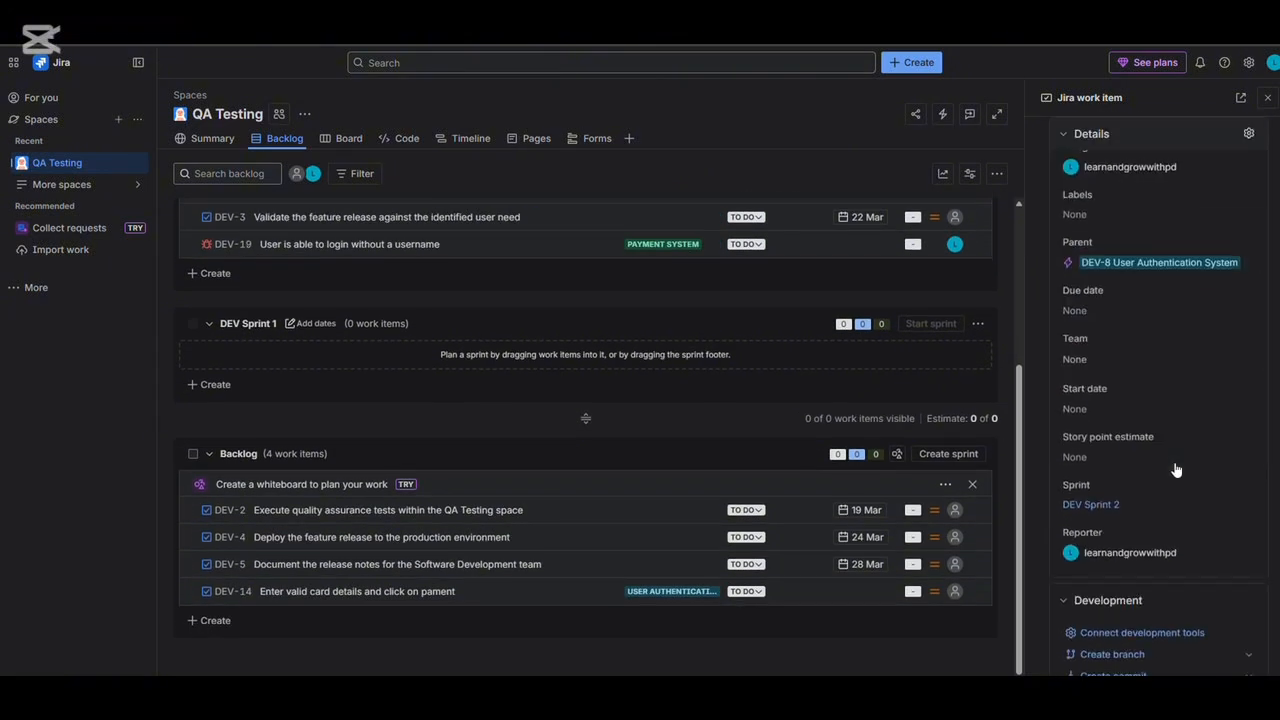
scroll(1176, 470, down, 5)
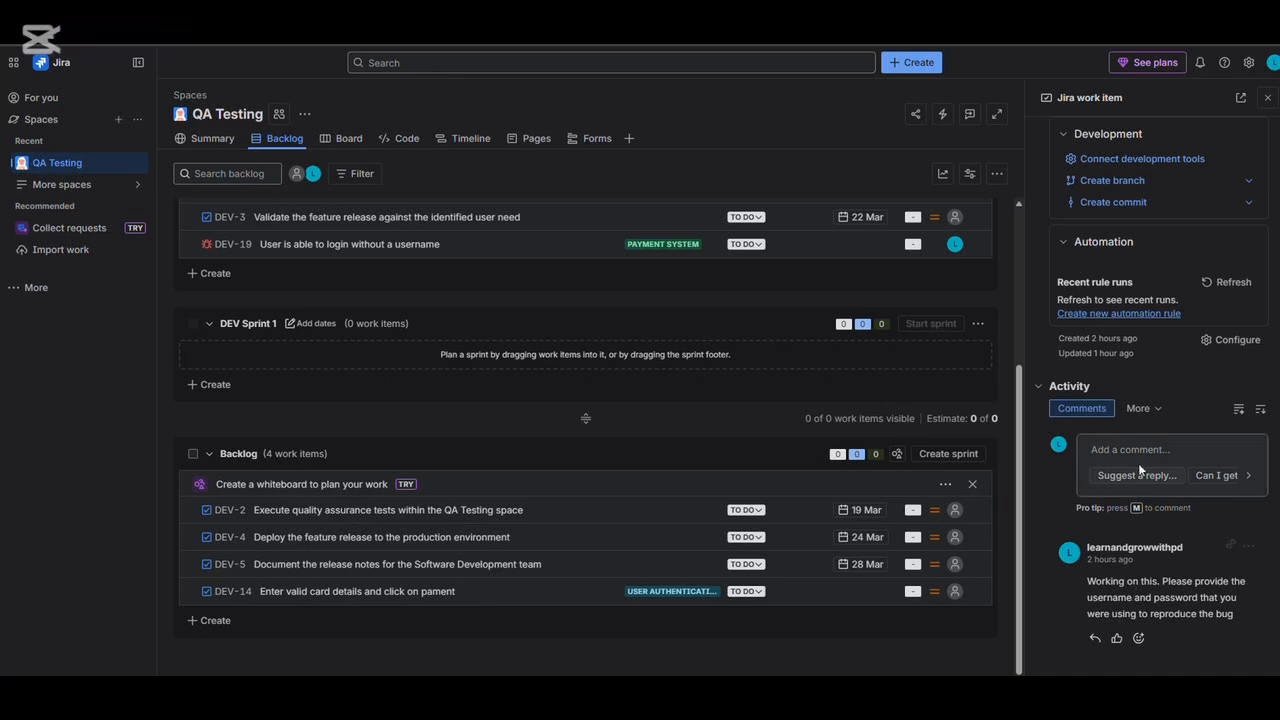
click(1138, 463)
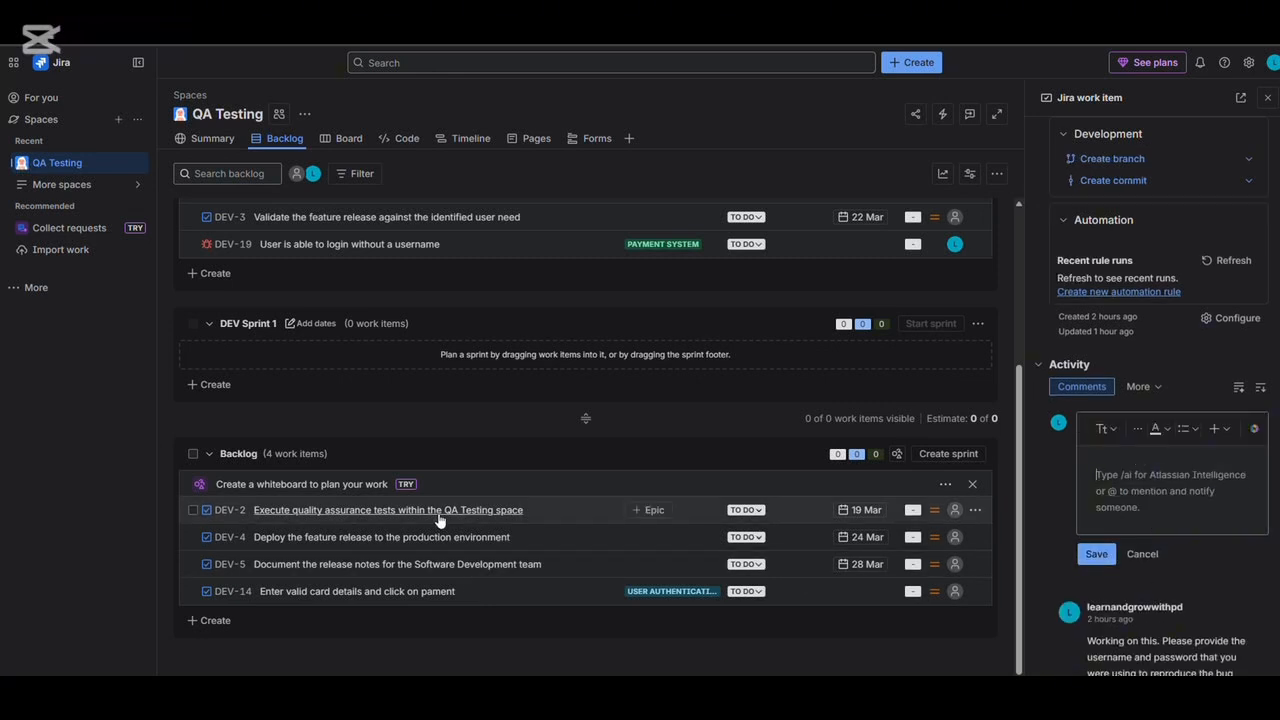
scroll(438, 520, up, 3)
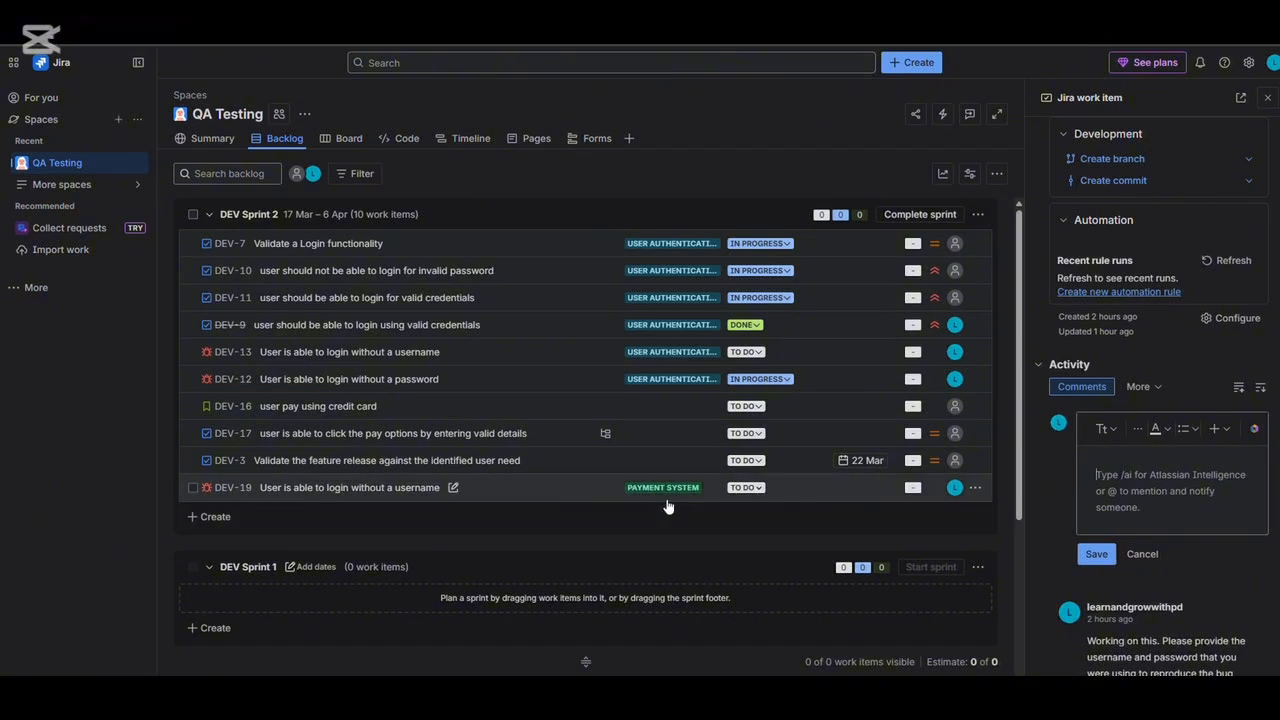
Step: Open the form for a new work item and look through its work types and Bug fields
click(915, 63)
click(473, 234)
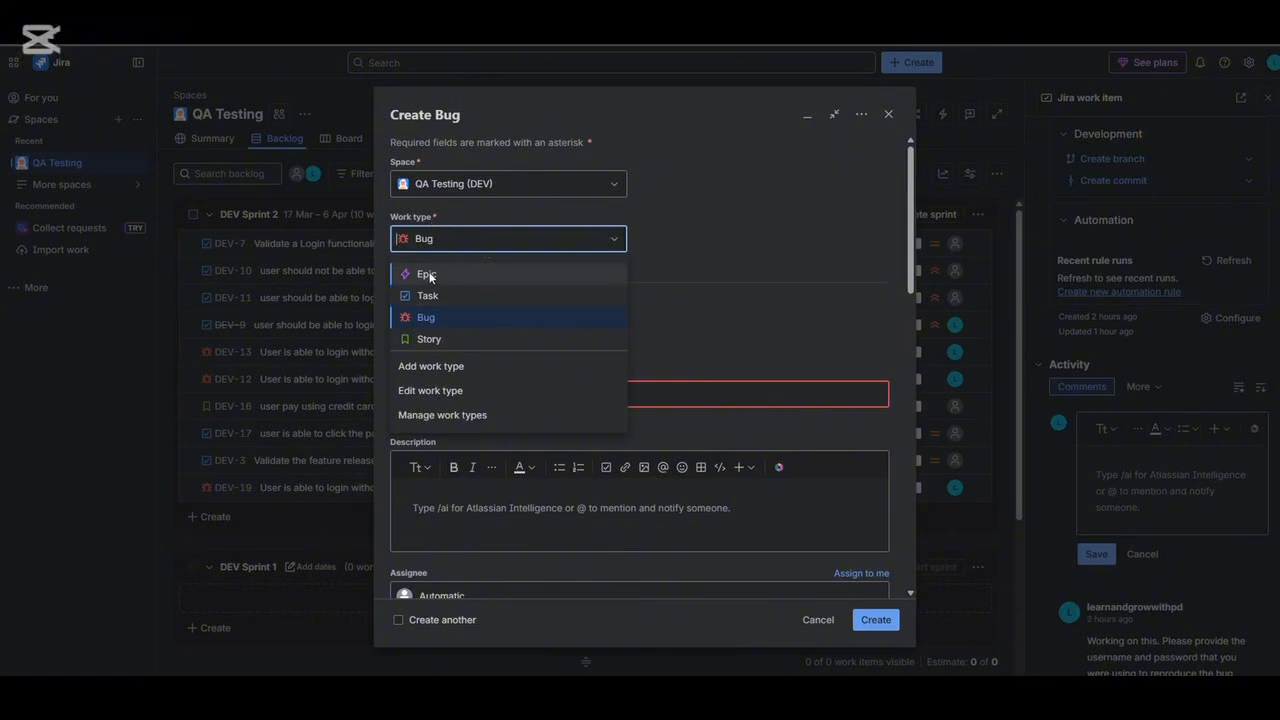
click(904, 57)
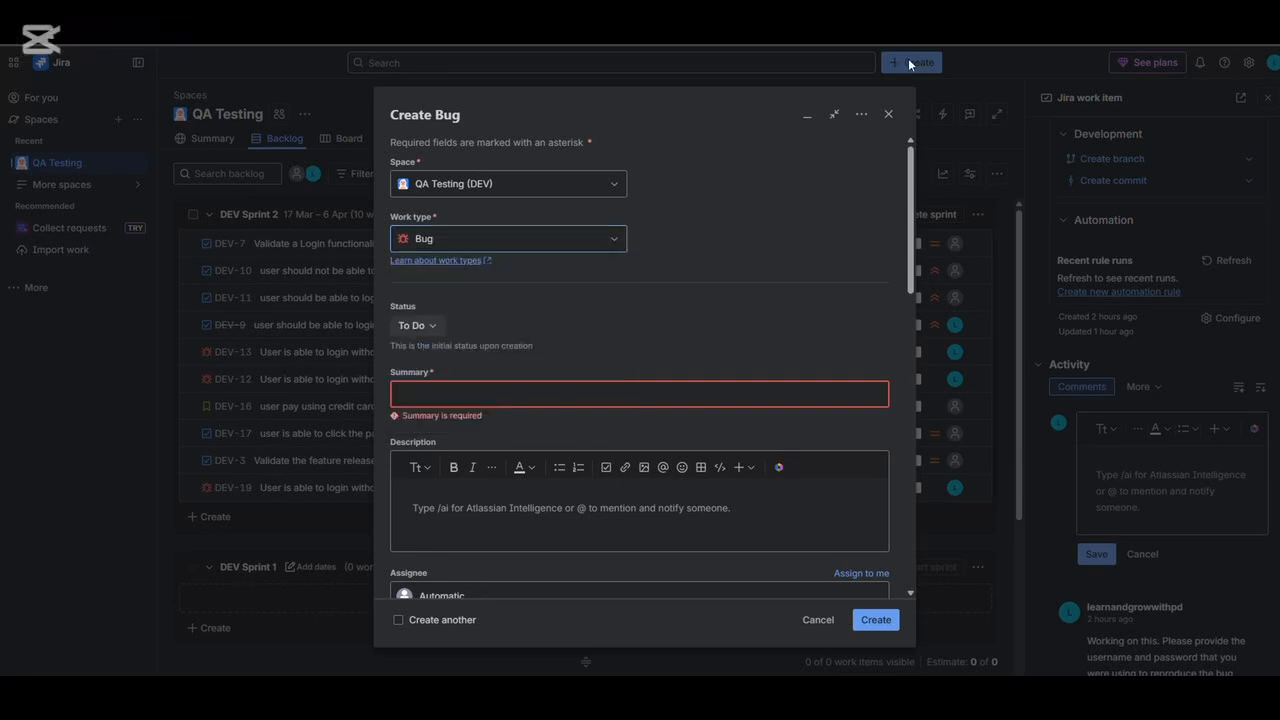
click(908, 60)
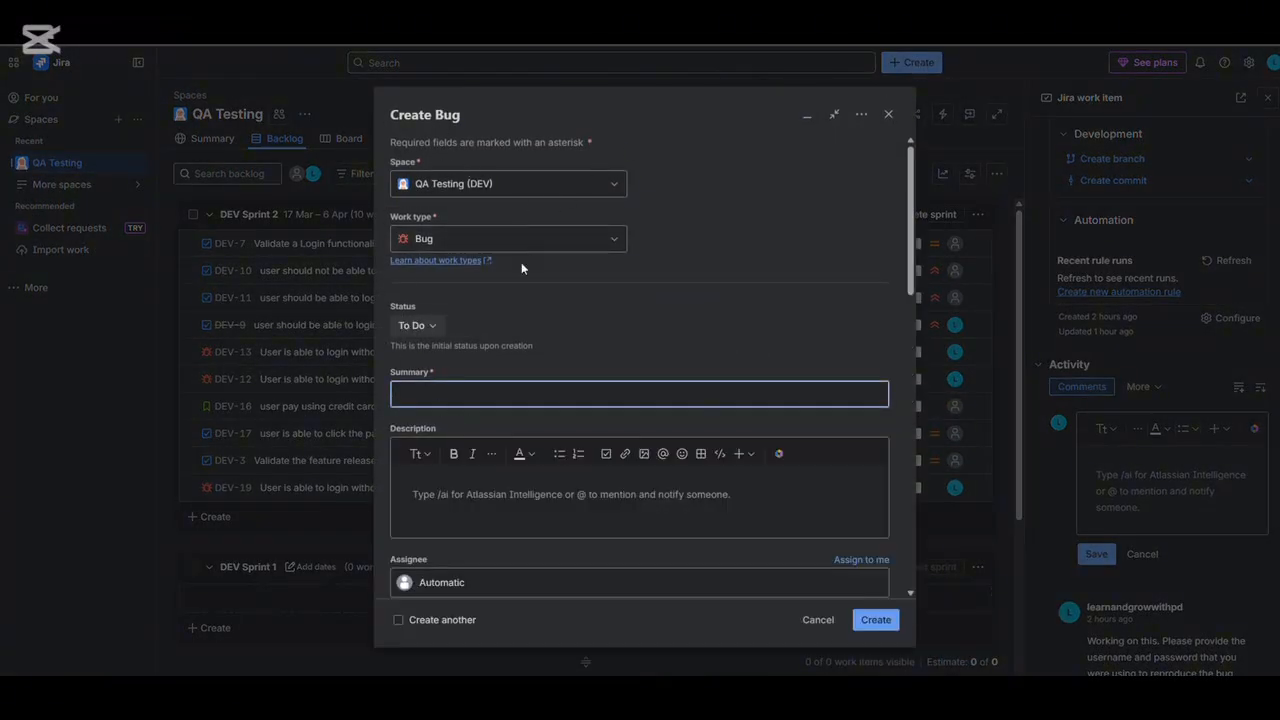
scroll(504, 470, down, 3)
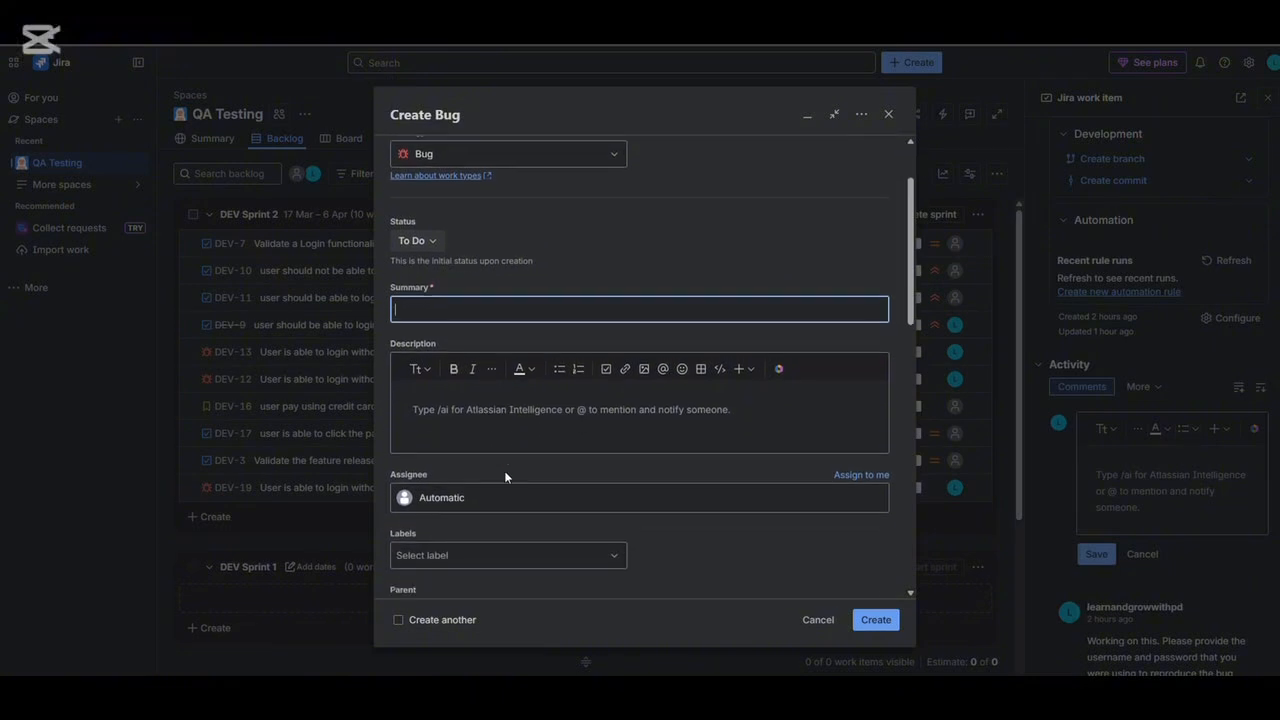
scroll(494, 477, down, 1)
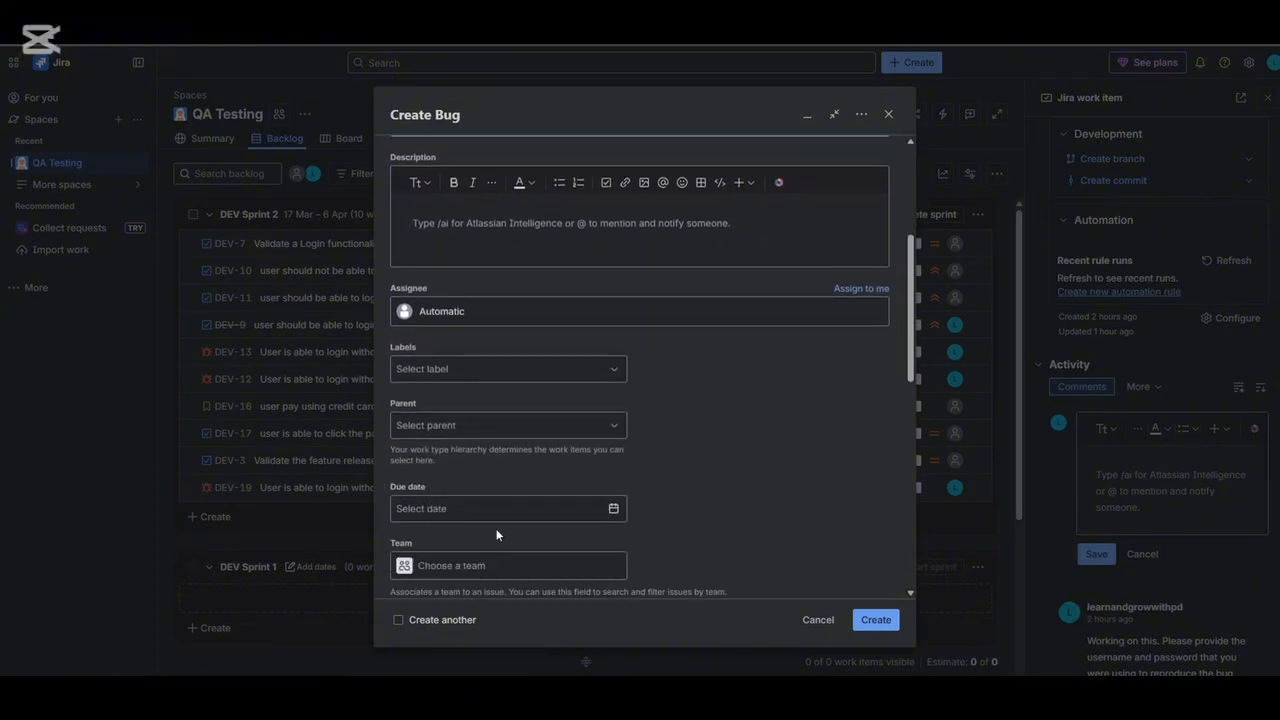
scroll(496, 528, up, 4)
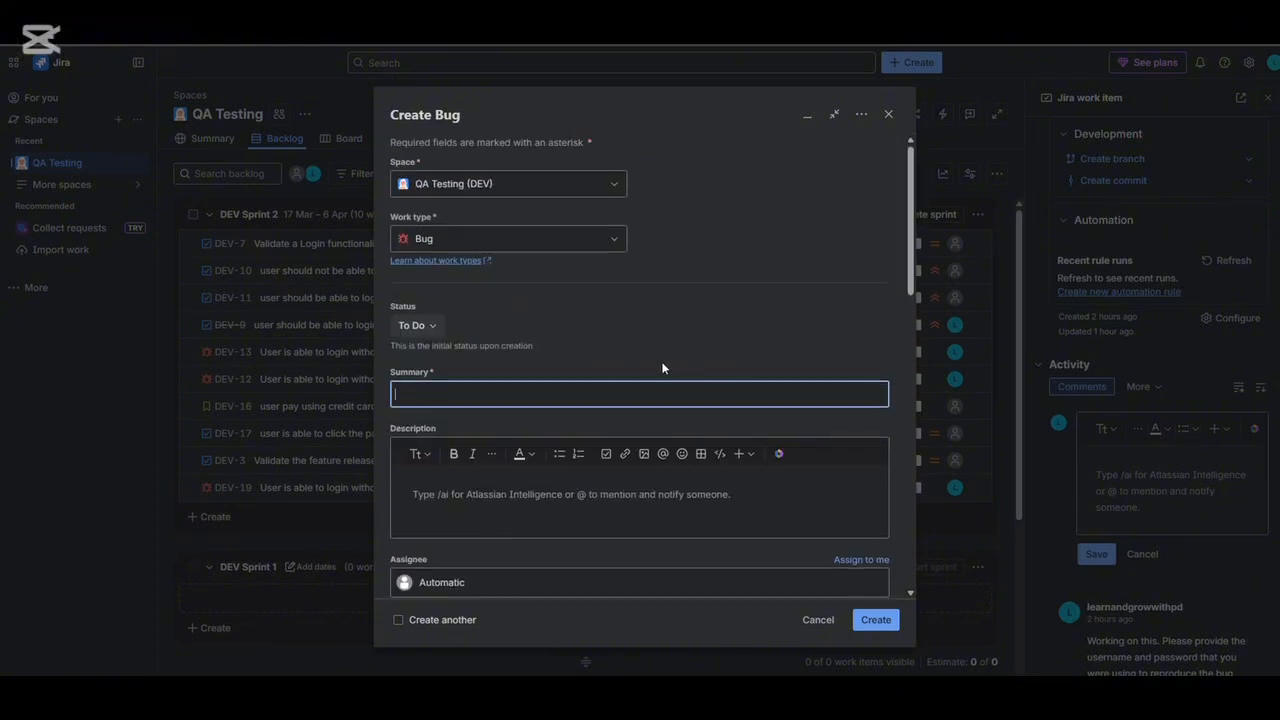
Step: Set the new item's work type to Epic and view the other available work types
click(526, 242)
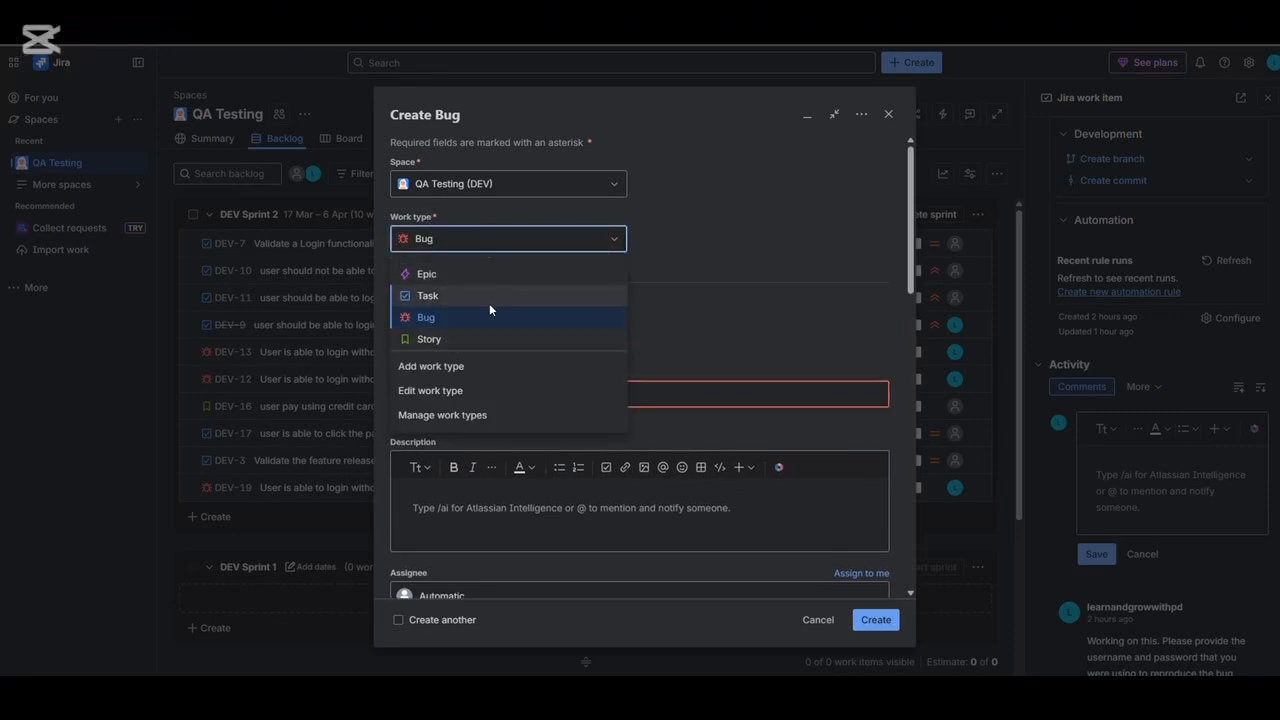
click(443, 273)
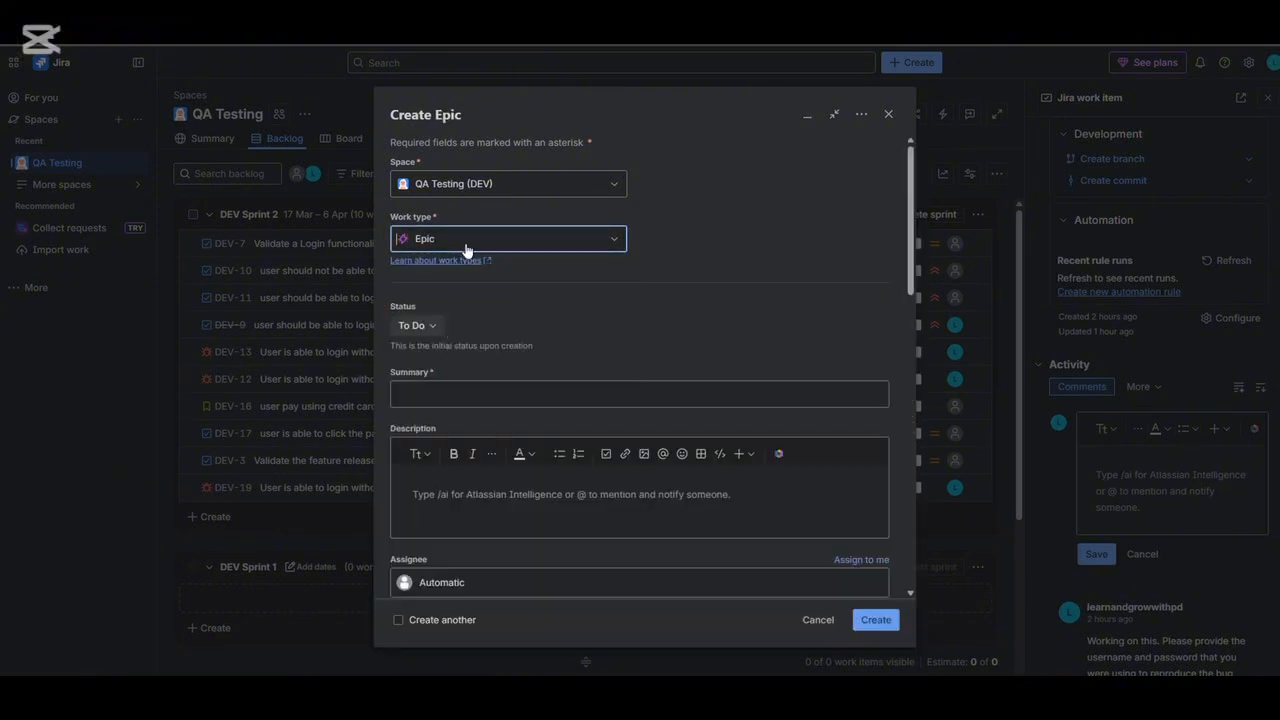
click(476, 236)
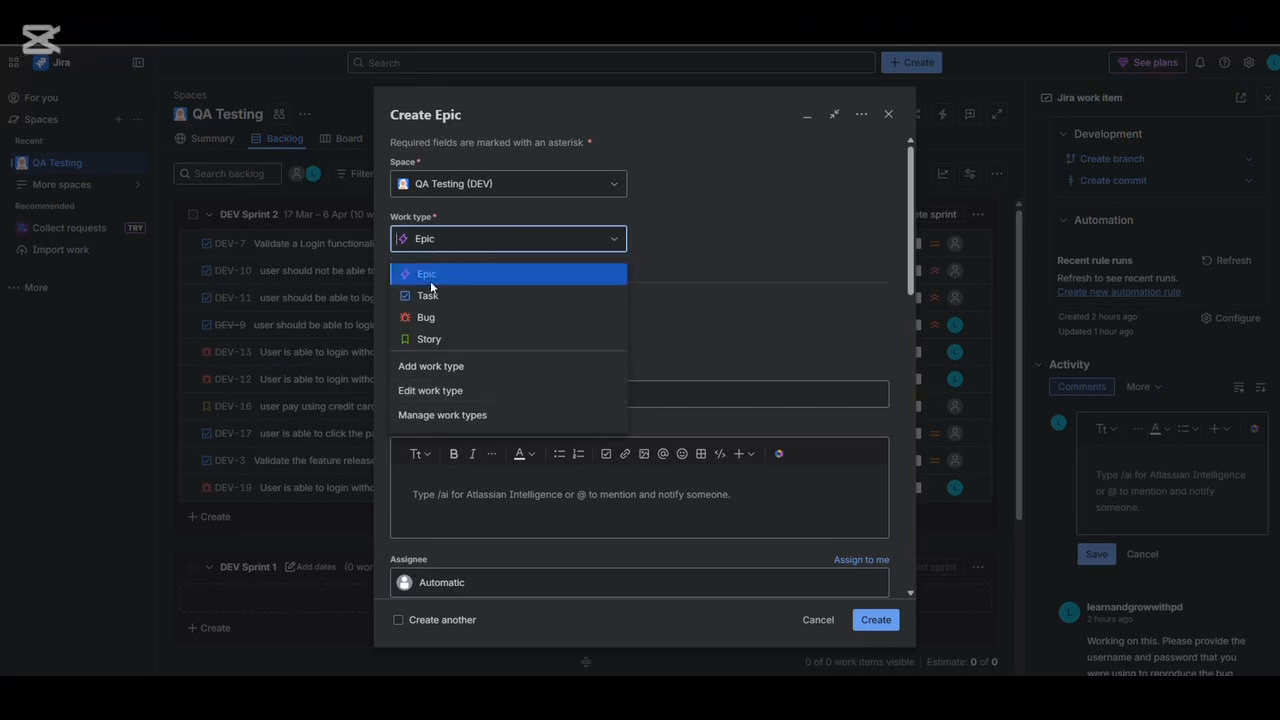
click(831, 216)
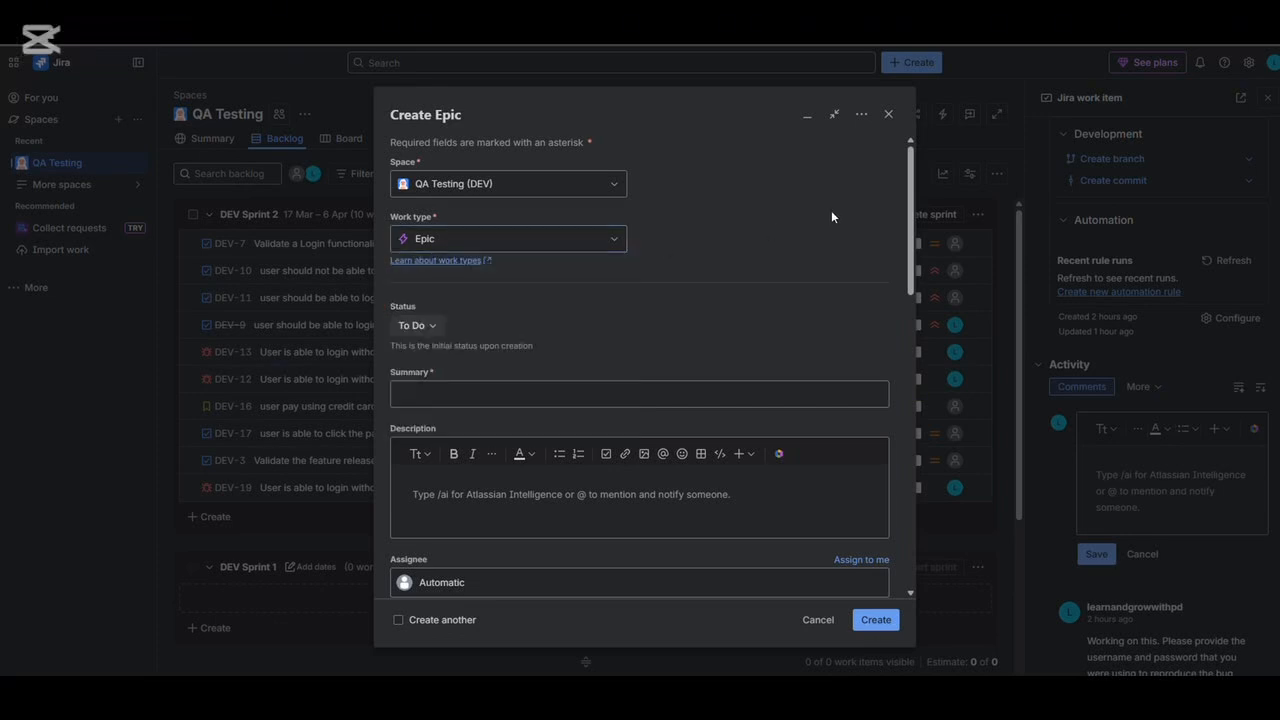
click(532, 396)
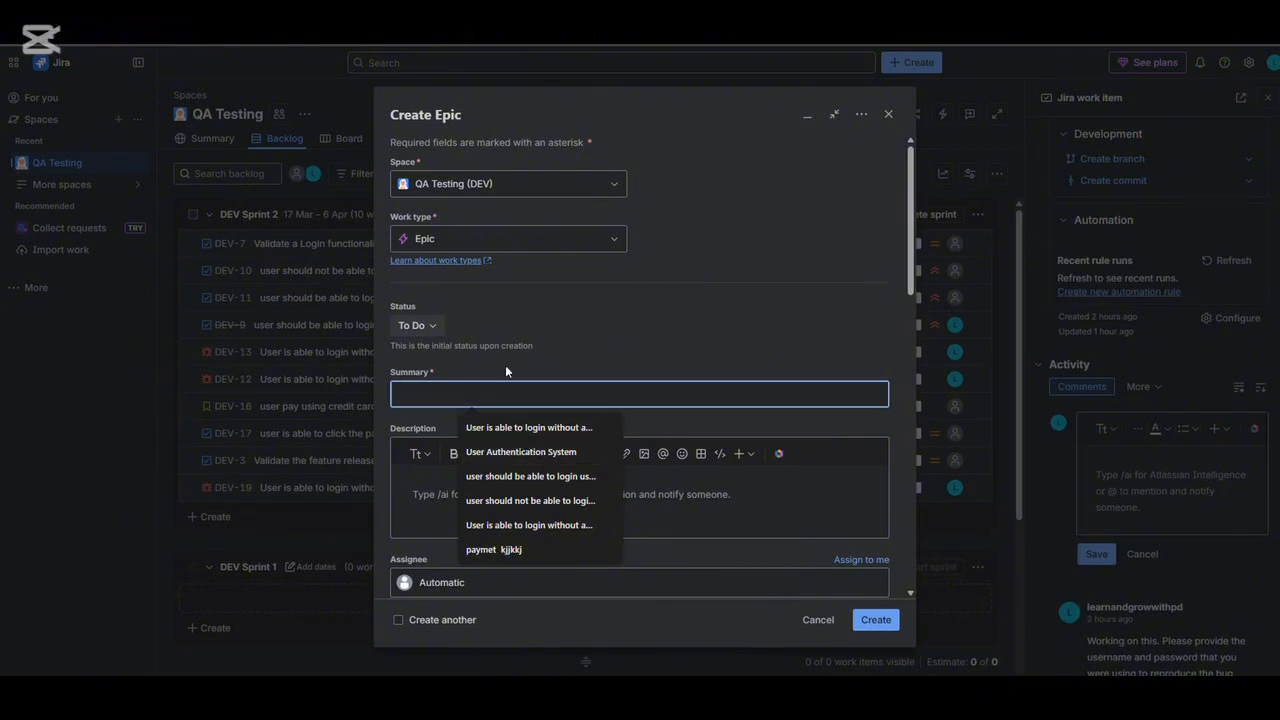
click(493, 549)
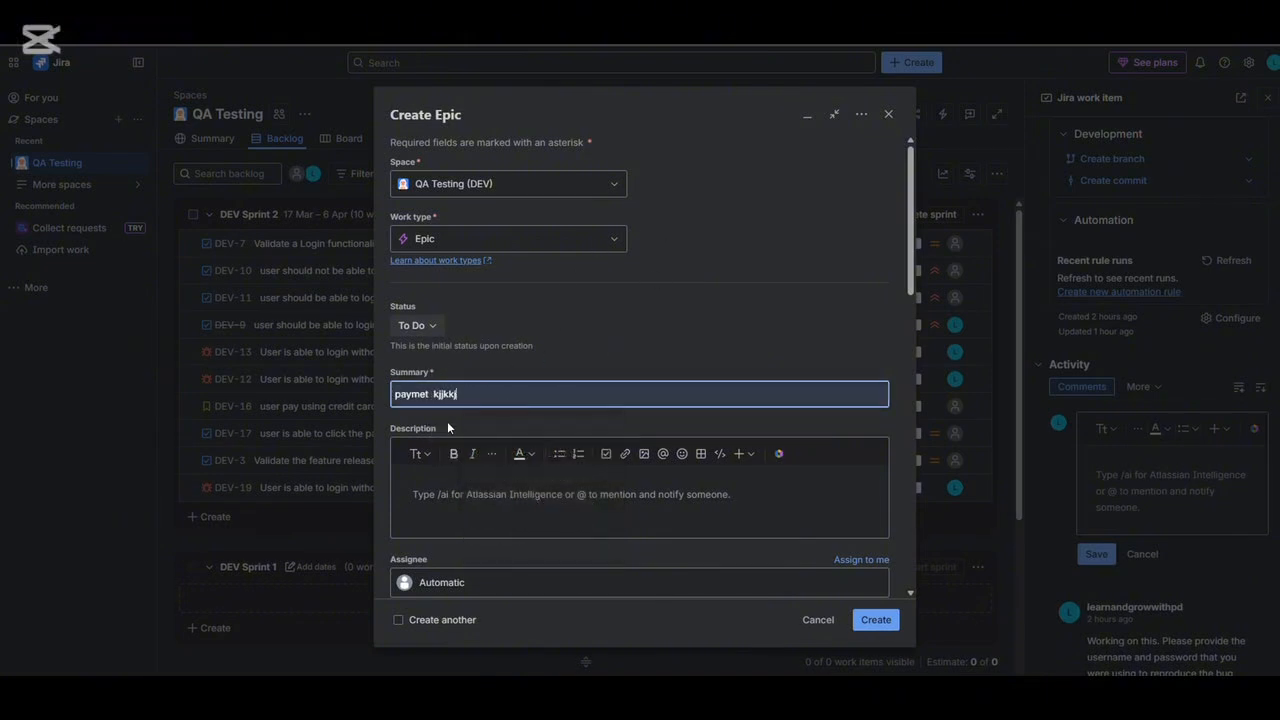
key(BackSpace)
key(BackSpace)
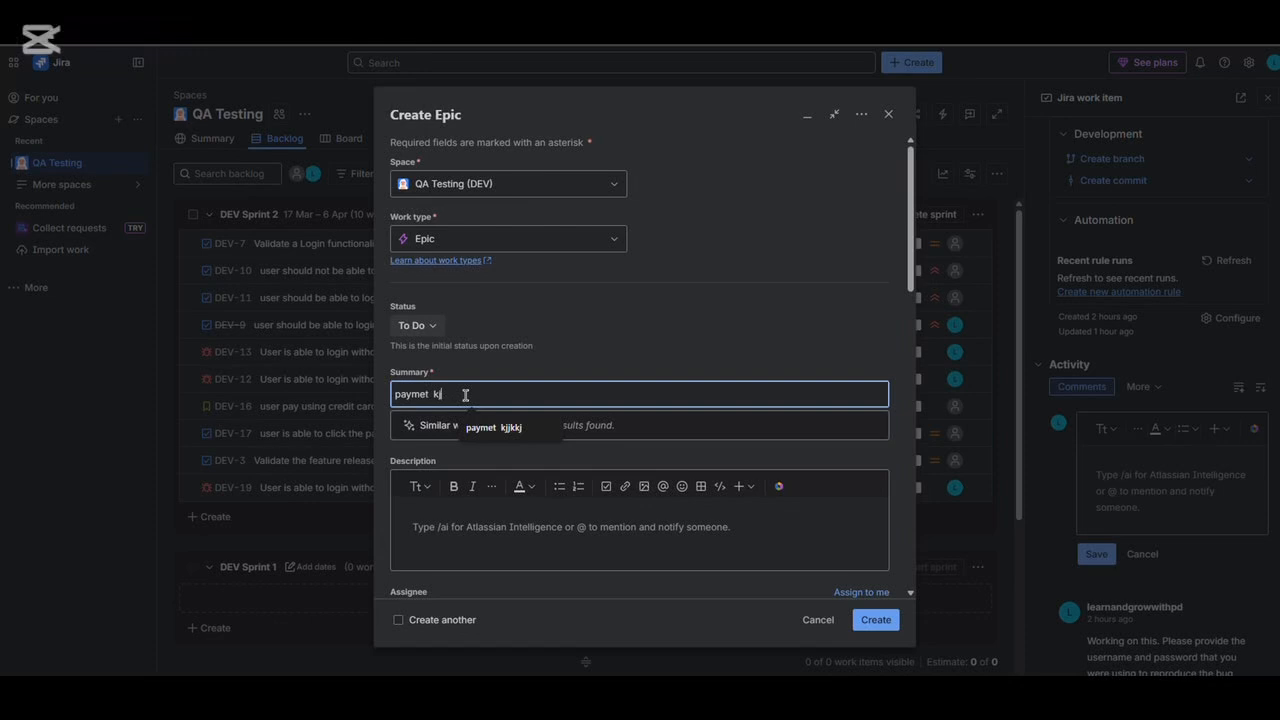
key(BackSpace)
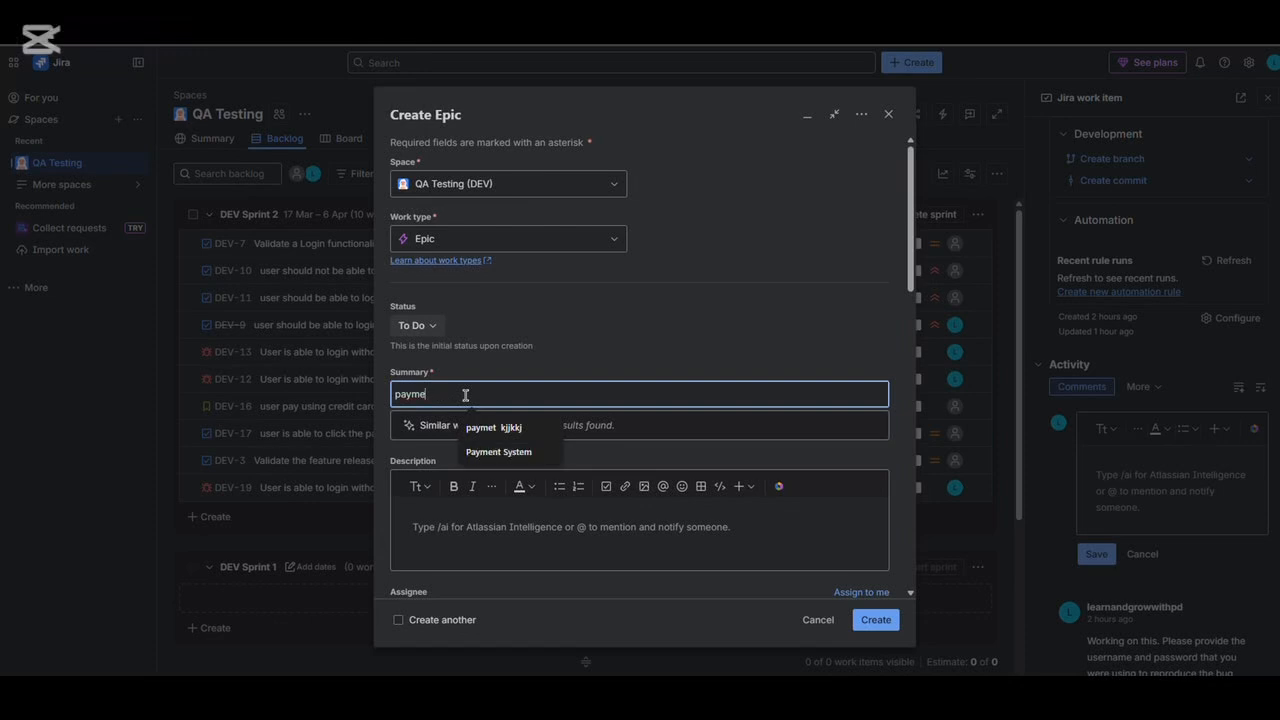
text(nt)
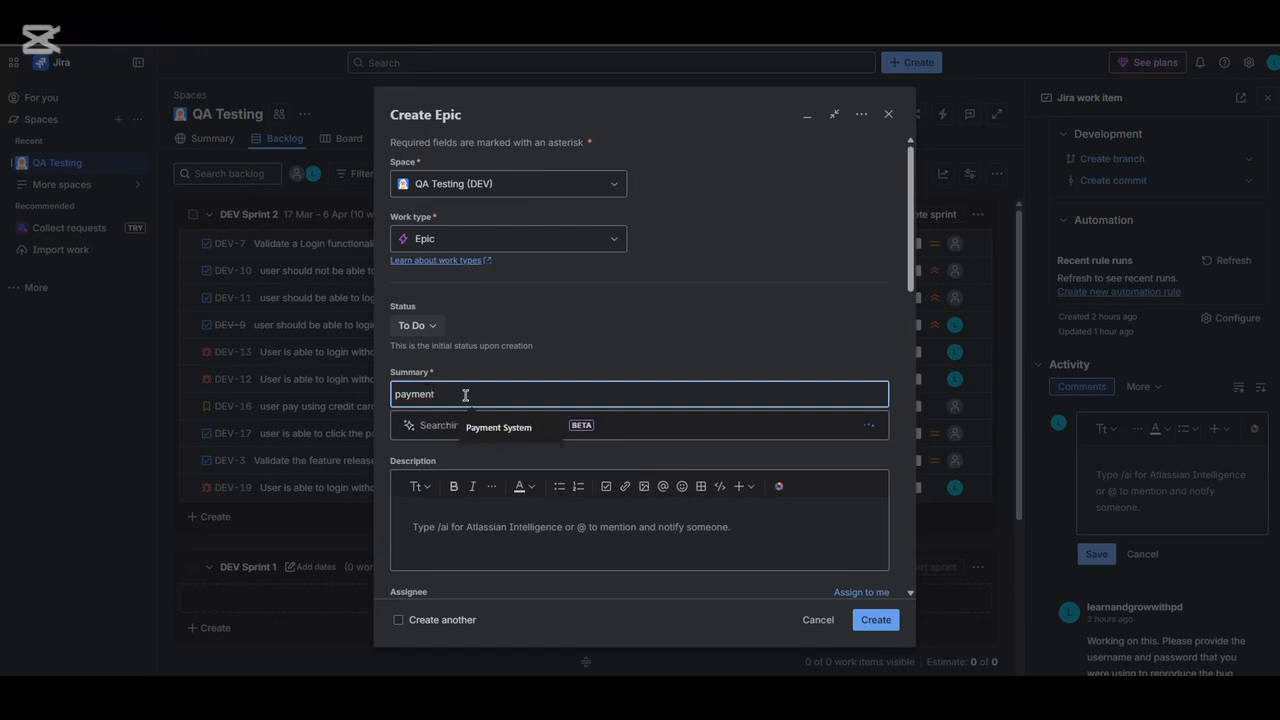
drag(465, 395, 390, 394)
key(BackSpace)
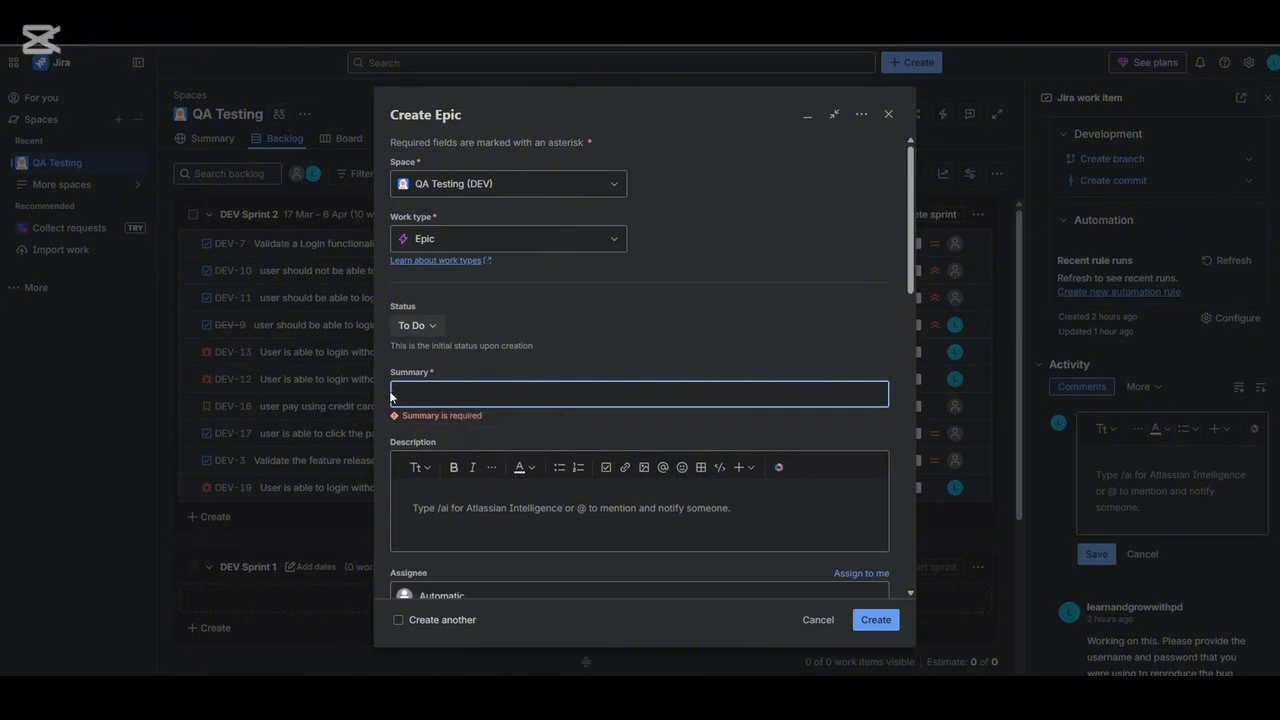
click(471, 240)
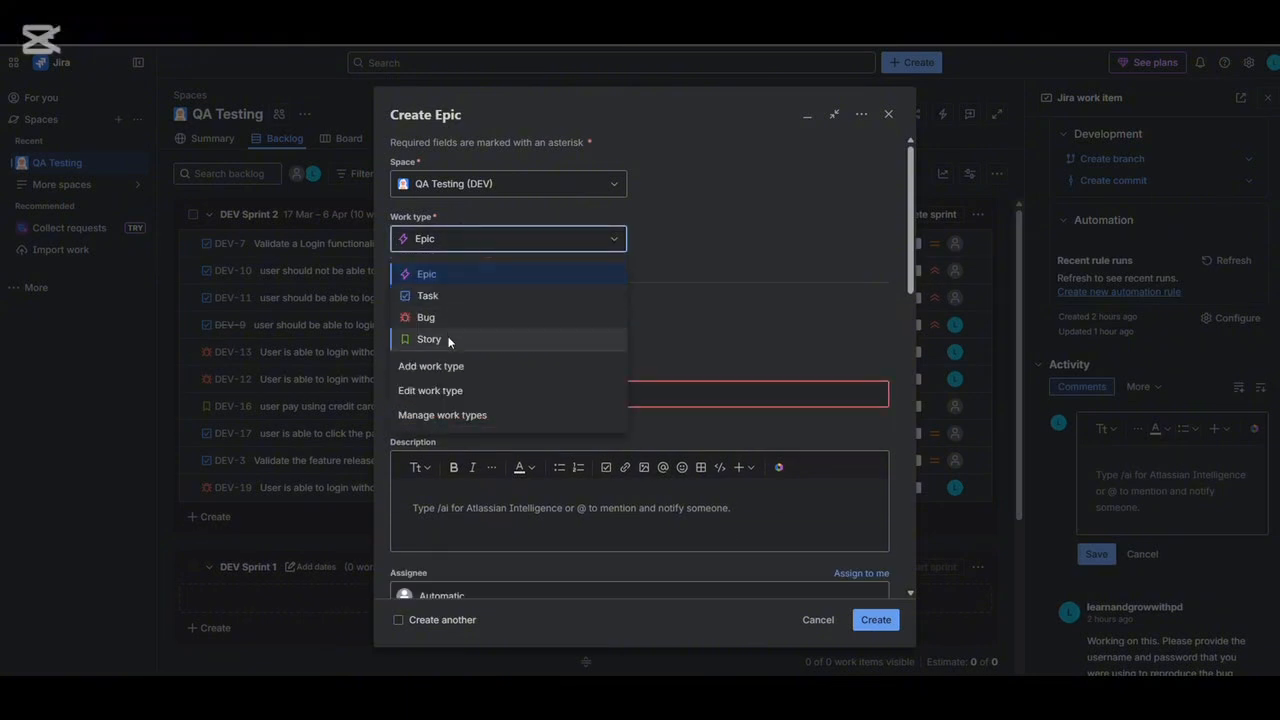
click(470, 240)
Step: Fill in the epic's summary with the suggested entry "User Authentication System"
click(466, 394)
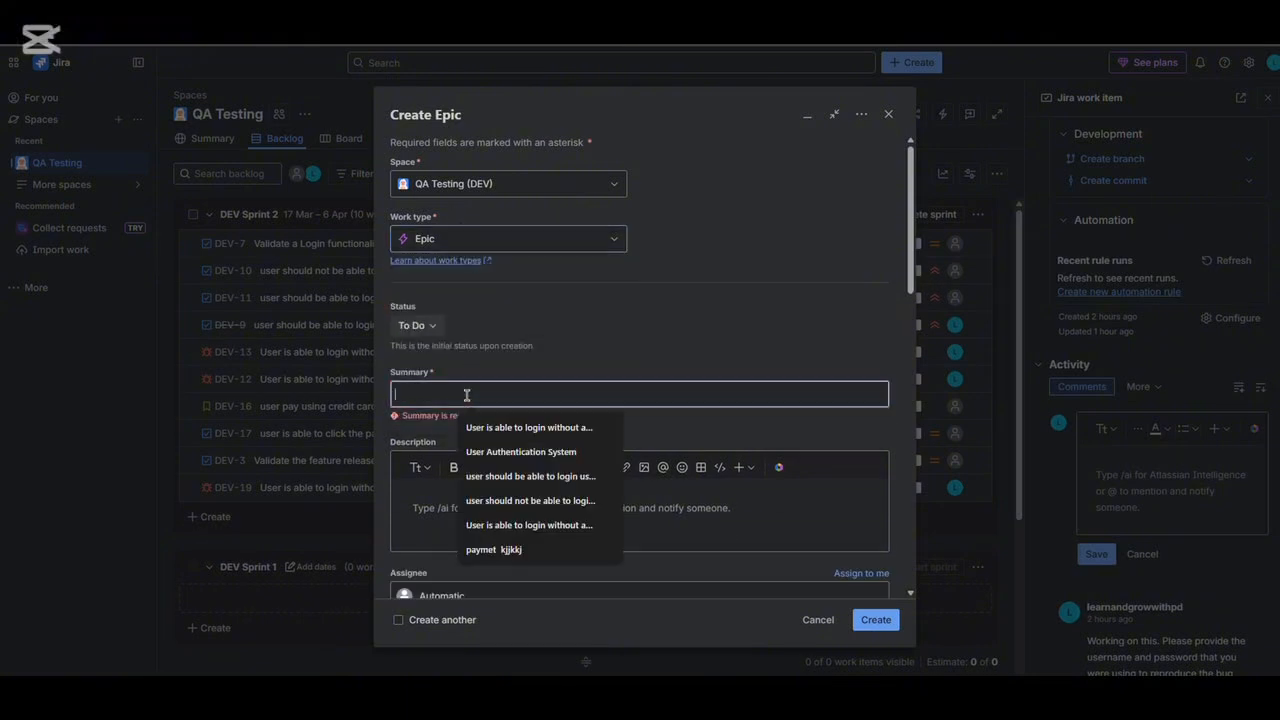
click(491, 460)
click(522, 244)
click(439, 340)
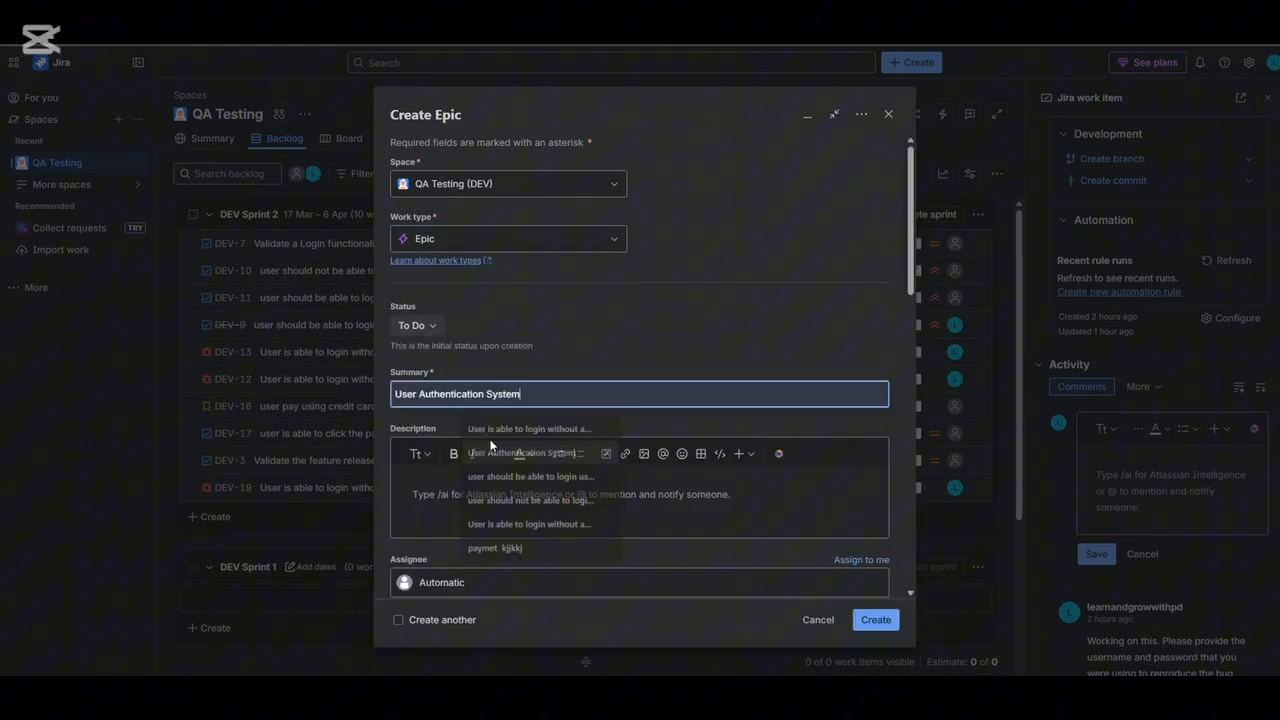
click(490, 452)
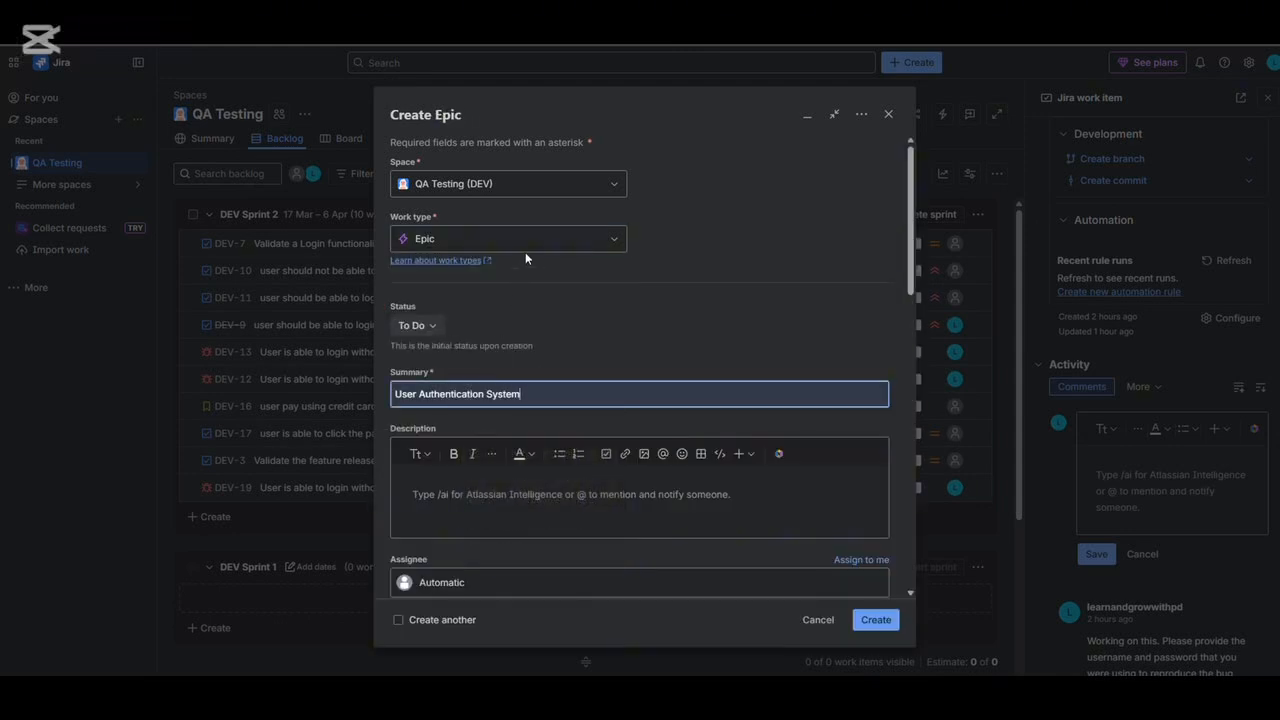
Step: Change the new item's work type from Epic to Story
click(525, 243)
click(439, 340)
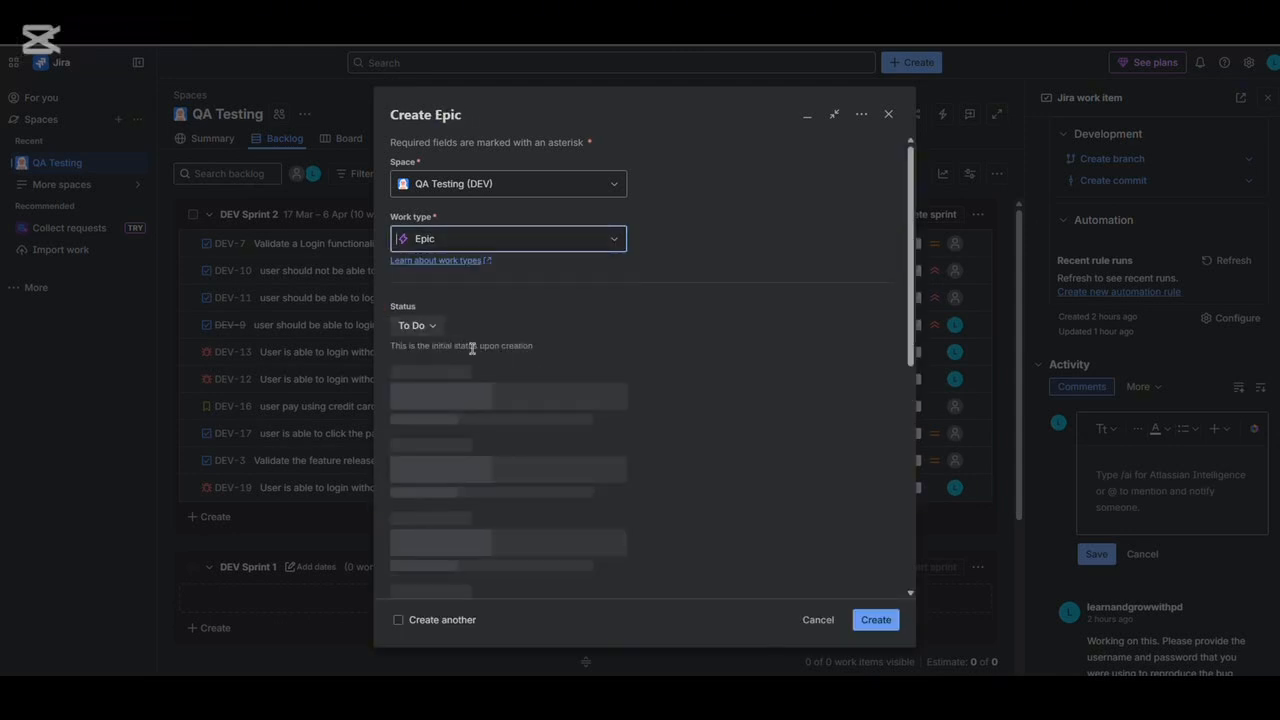
Step: Replace the story's summary with "user should be able to valid using email and pass"
drag(548, 388, 387, 375)
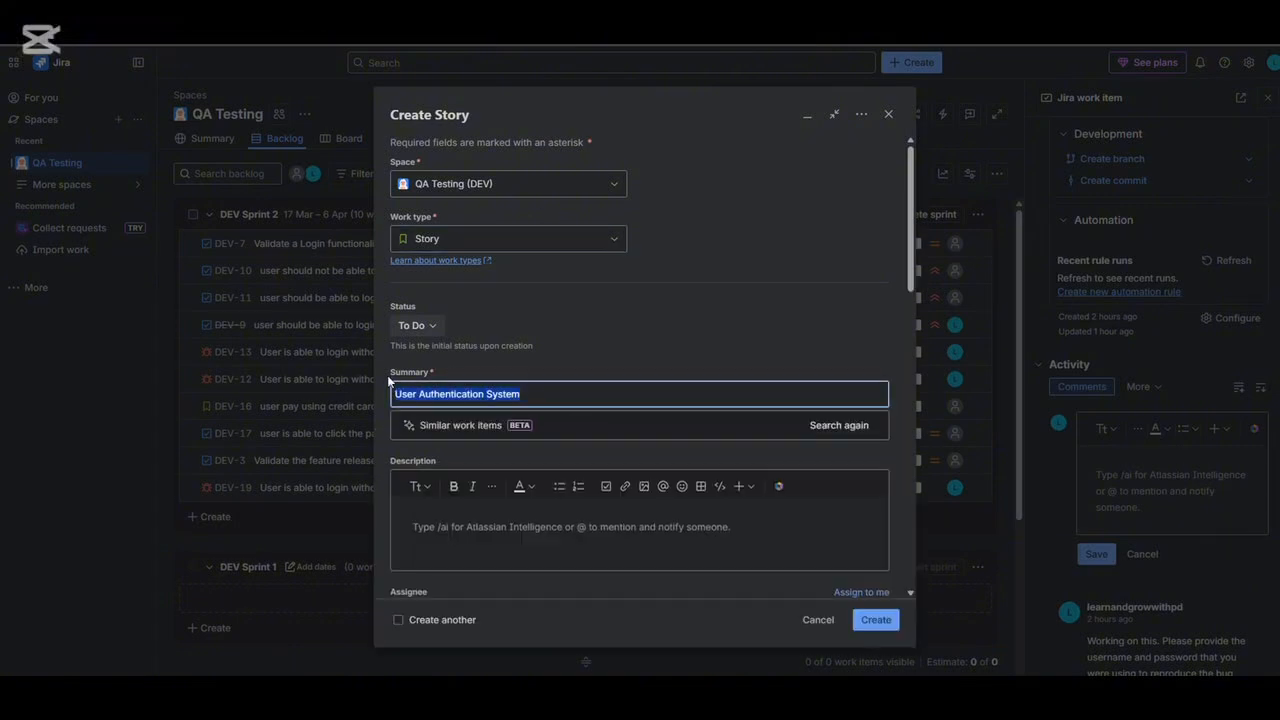
key(BackSpace)
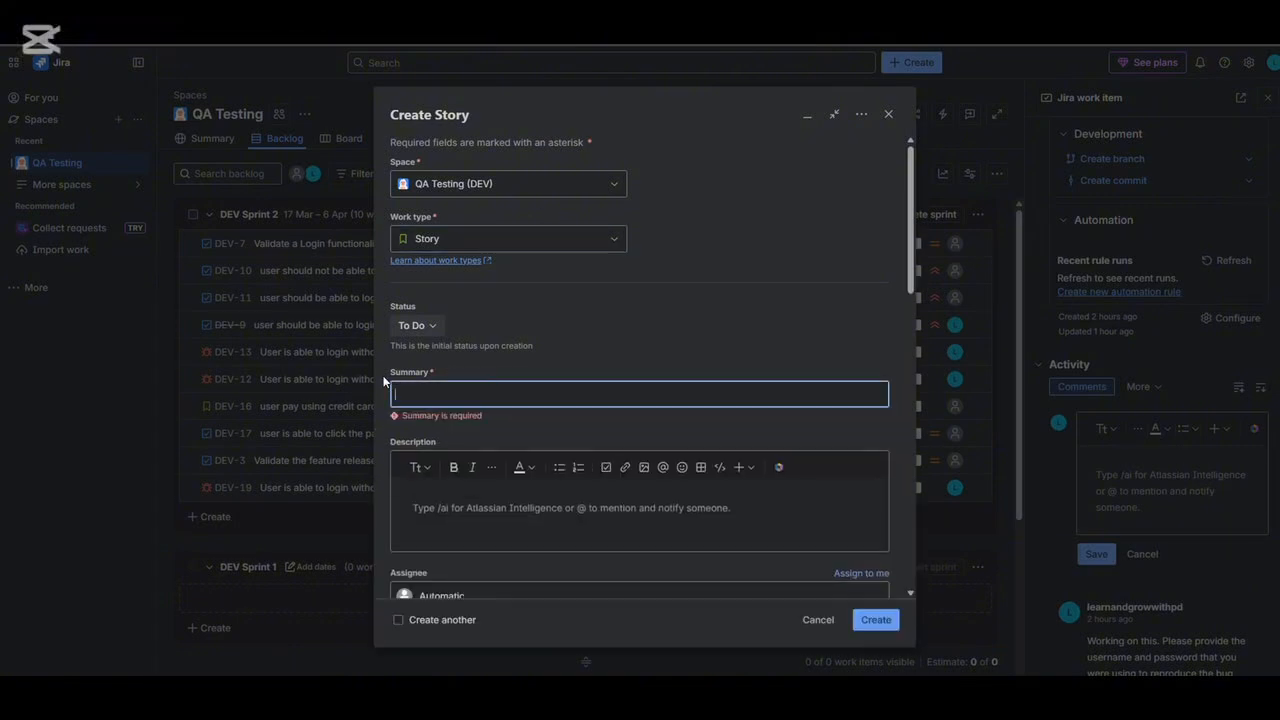
text(user sh)
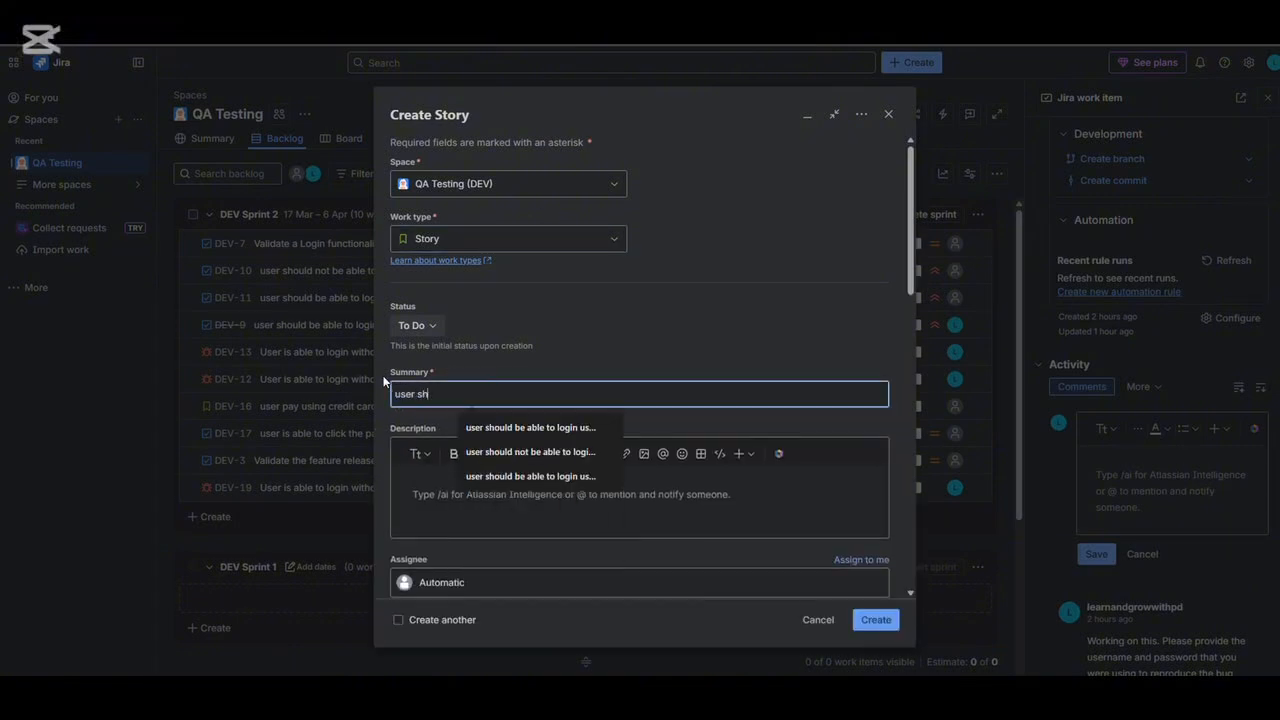
text(ould be able)
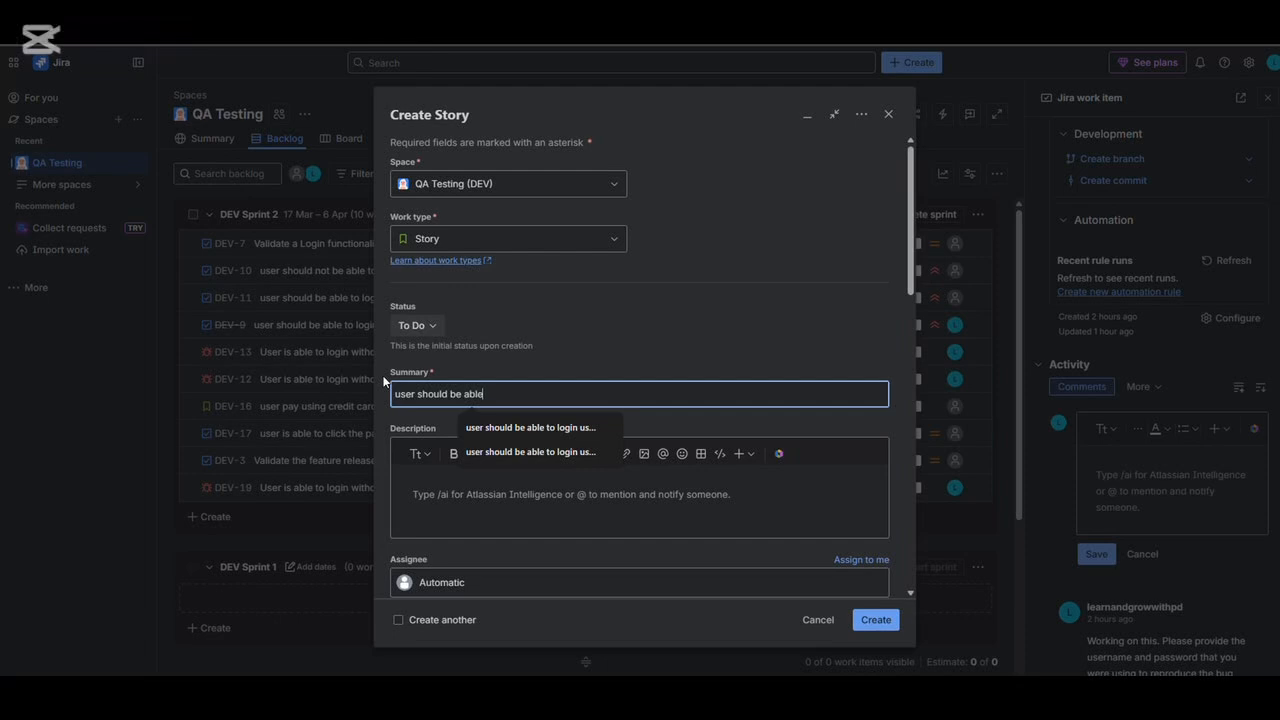
text( to va)
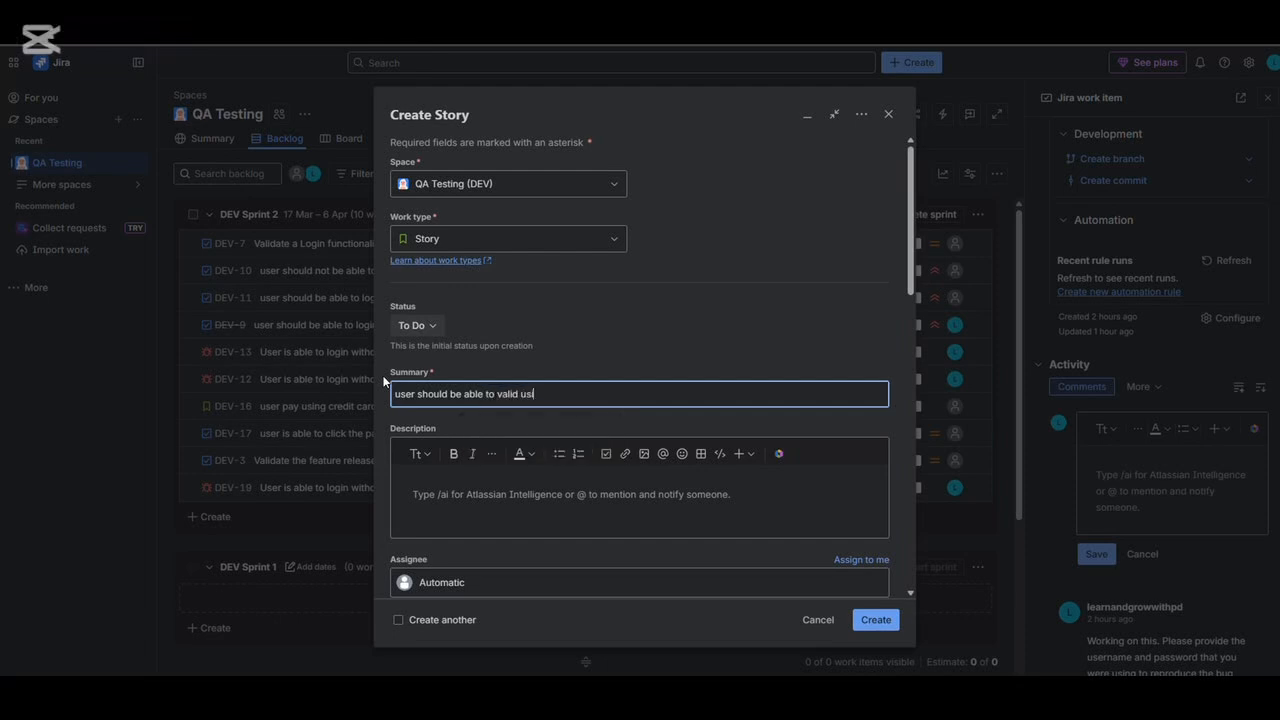
text(lid using email and pass)
Step: Change the work type to Task and replace the summary with "user should be able to login for valid cred"
click(505, 241)
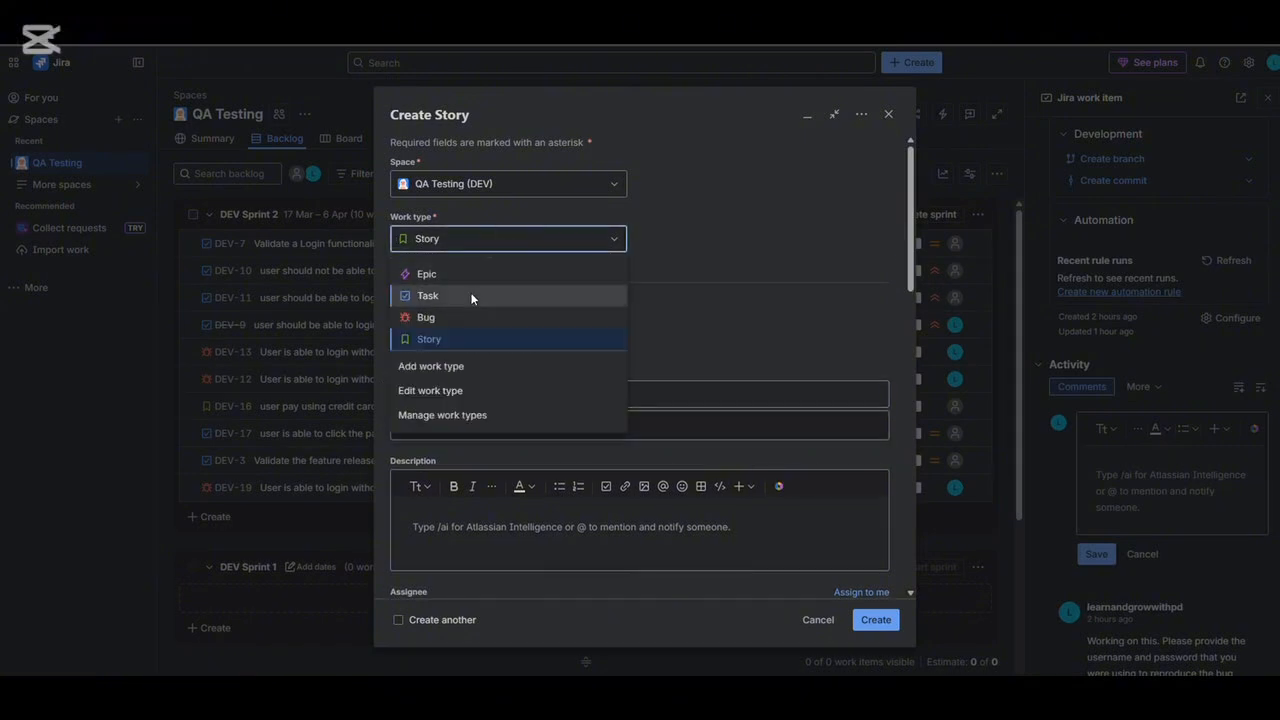
click(471, 297)
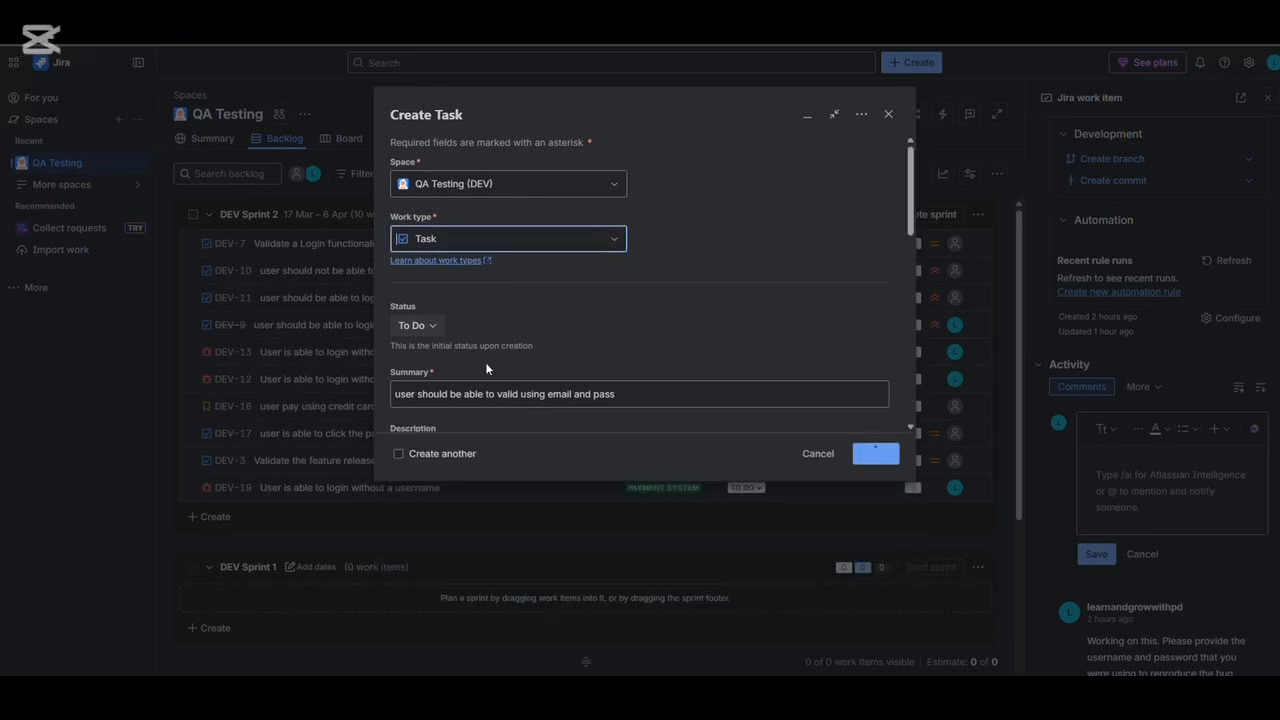
triple_click(653, 393)
key(BackSpace)
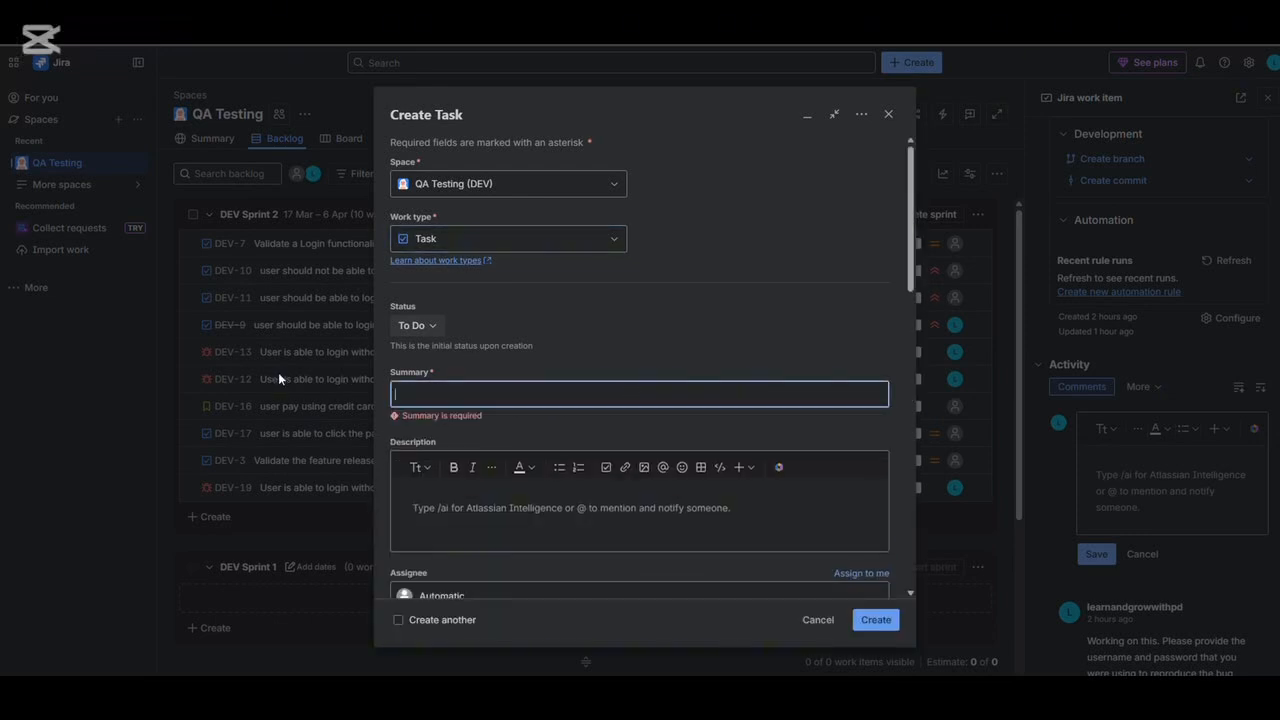
text(user shou)
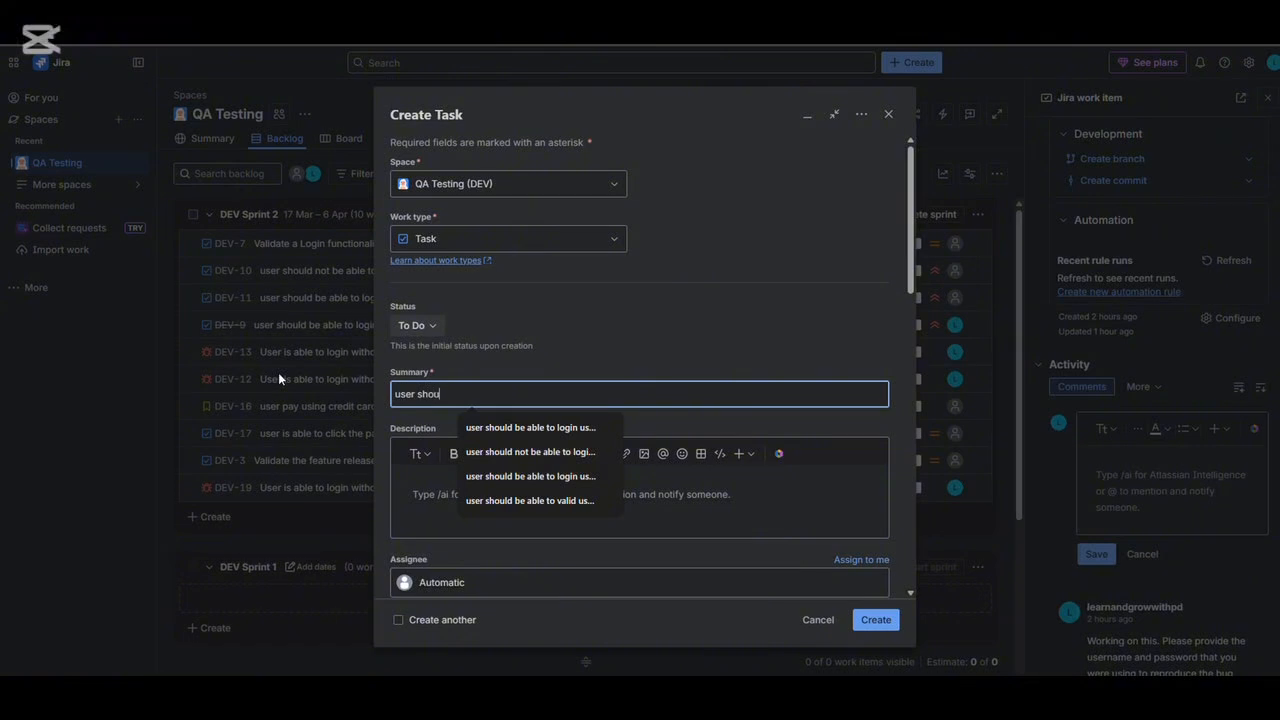
text(ld be able t)
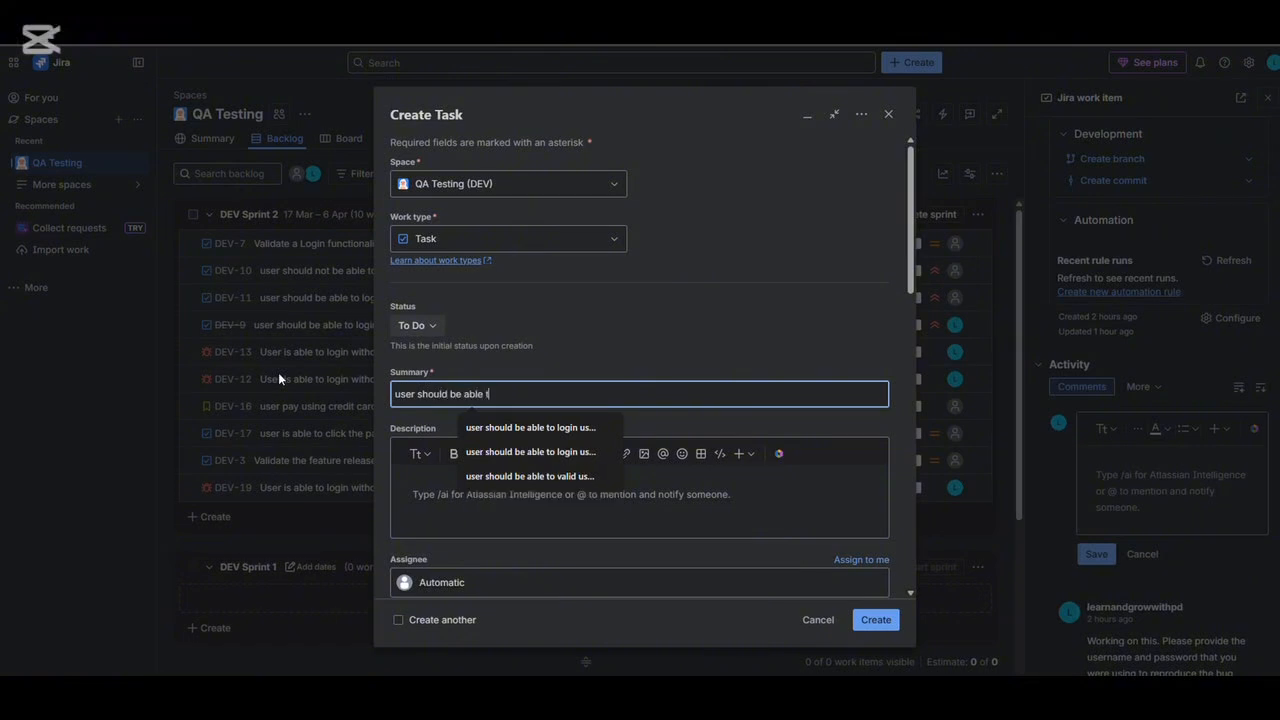
text(o login )
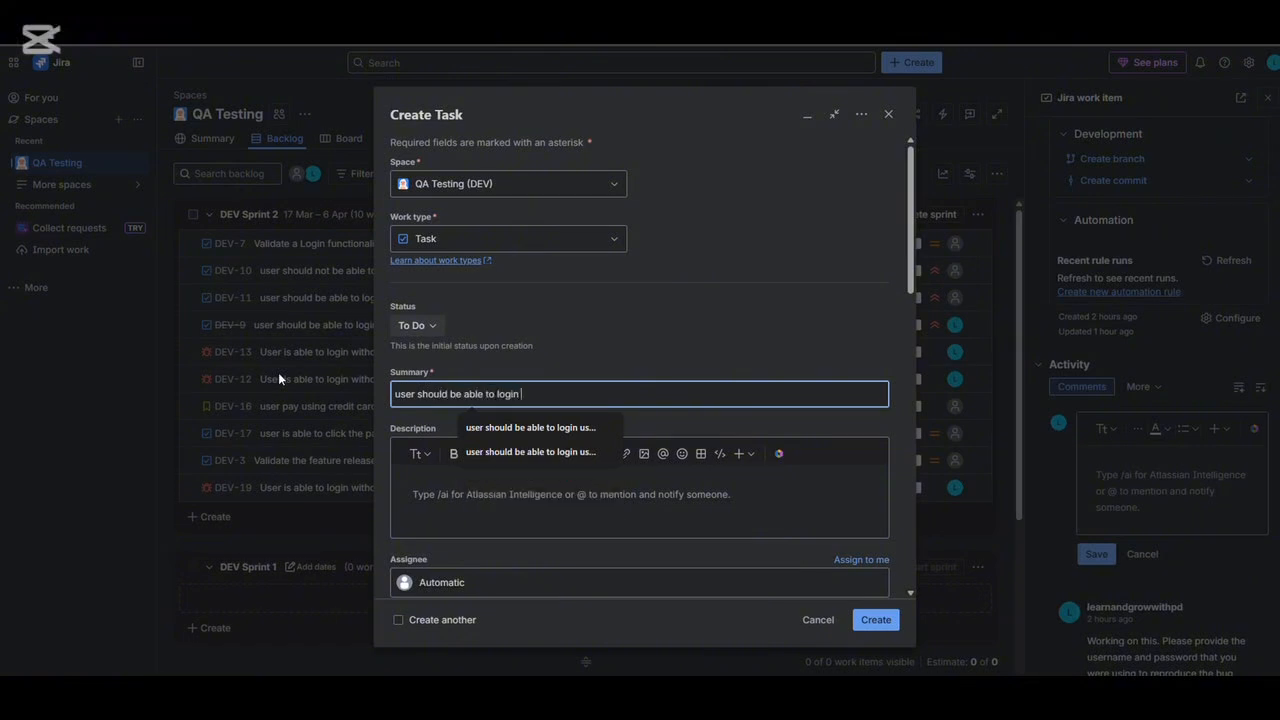
text(for valid)
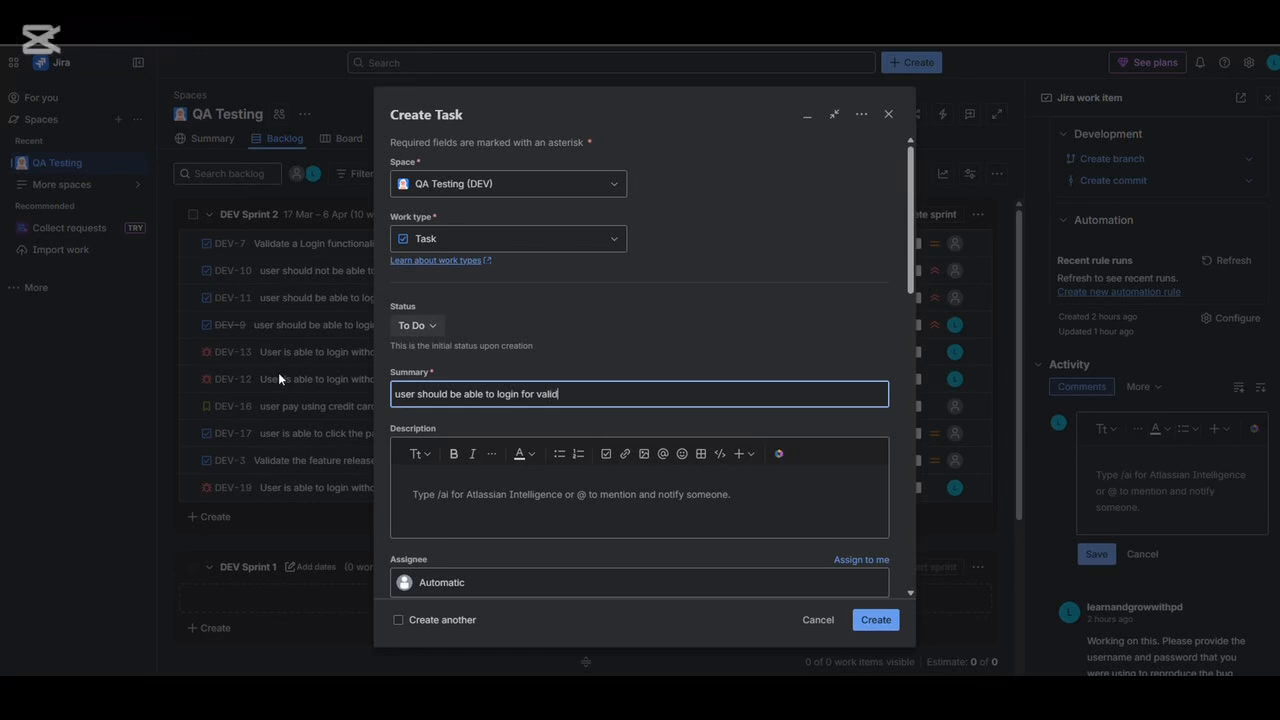
text( cred)
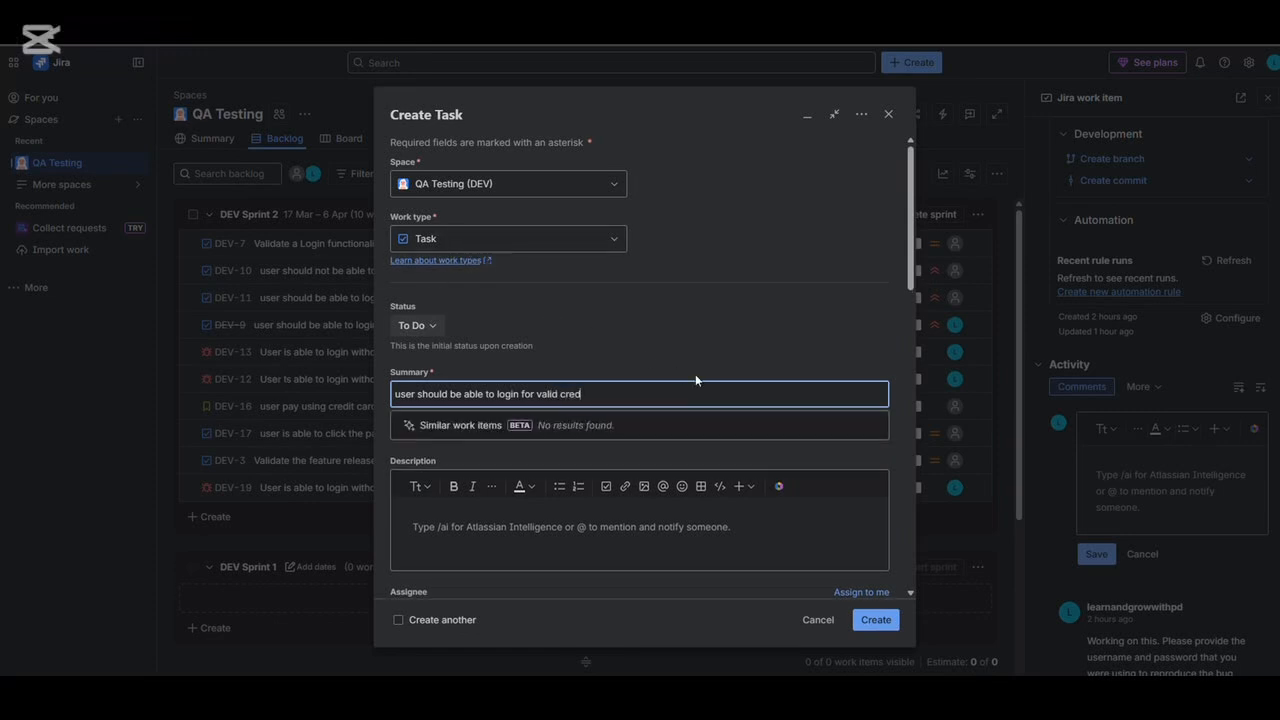
Step: Reword the task's summary to "user should not be able to login for invalid cred"
click(449, 393)
text(not)
text(in)
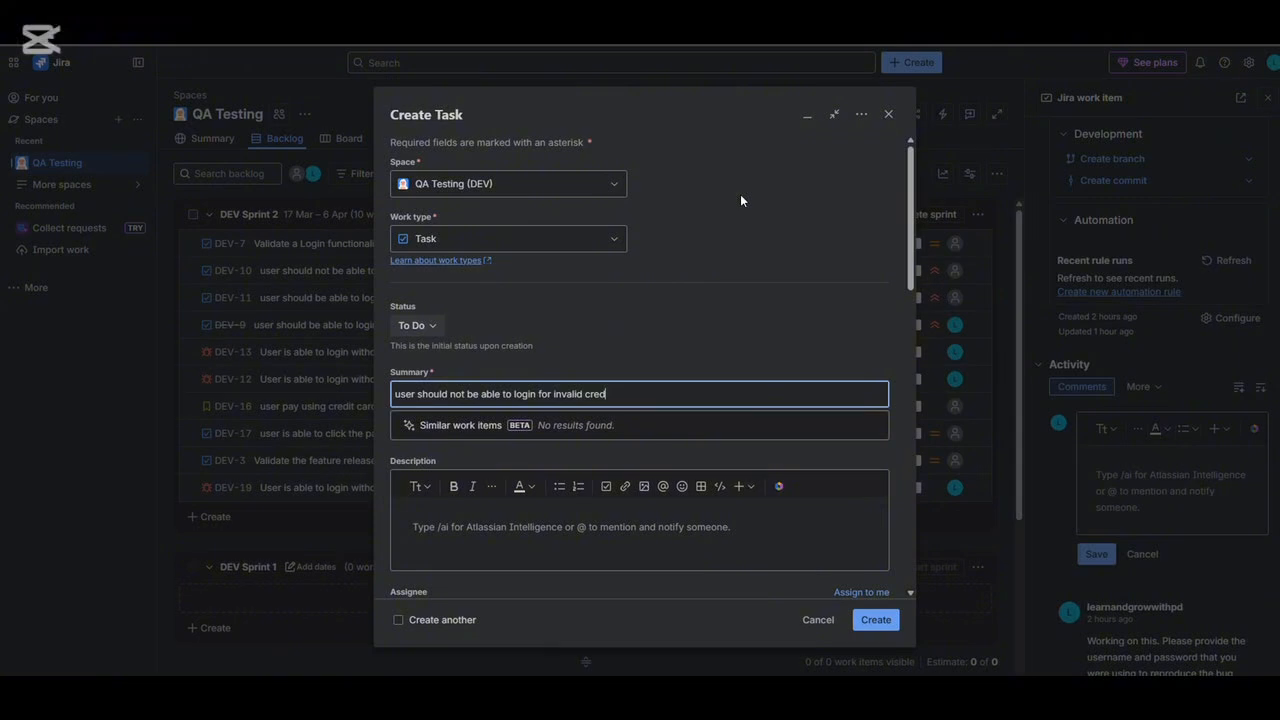
Step: Change the work type to Bug and replace the summary with "login button not working"
click(473, 241)
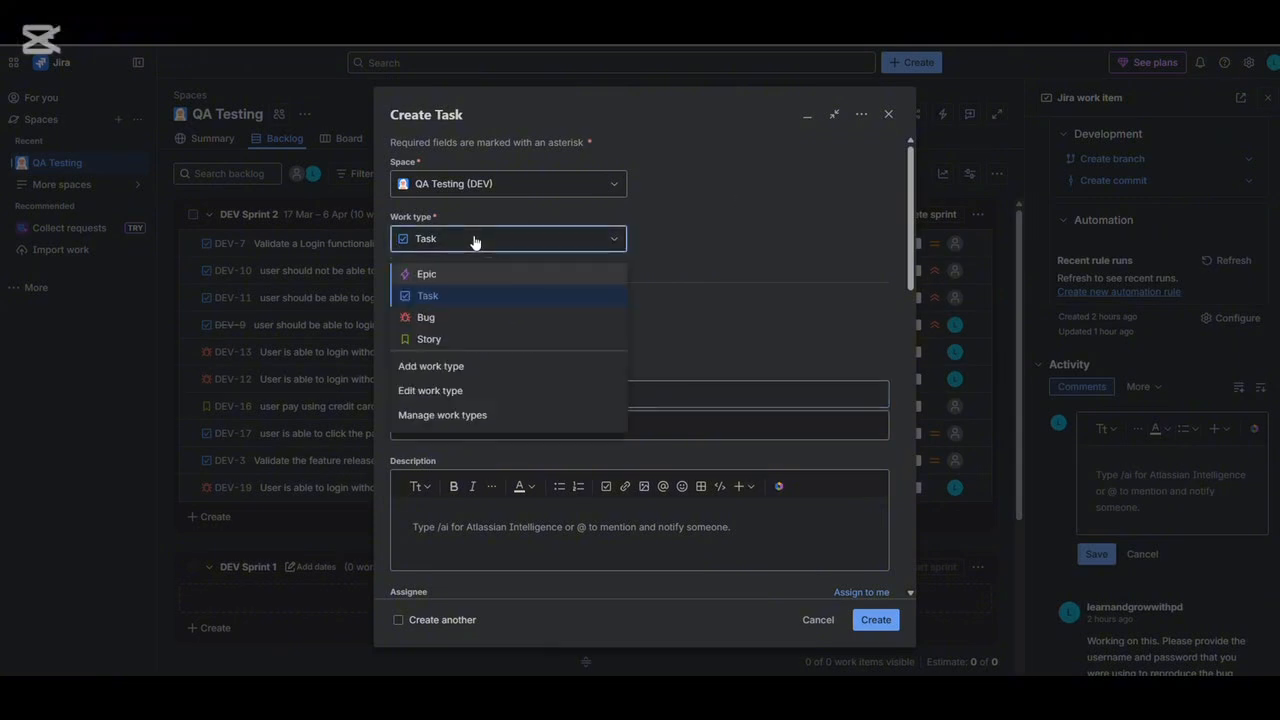
click(435, 318)
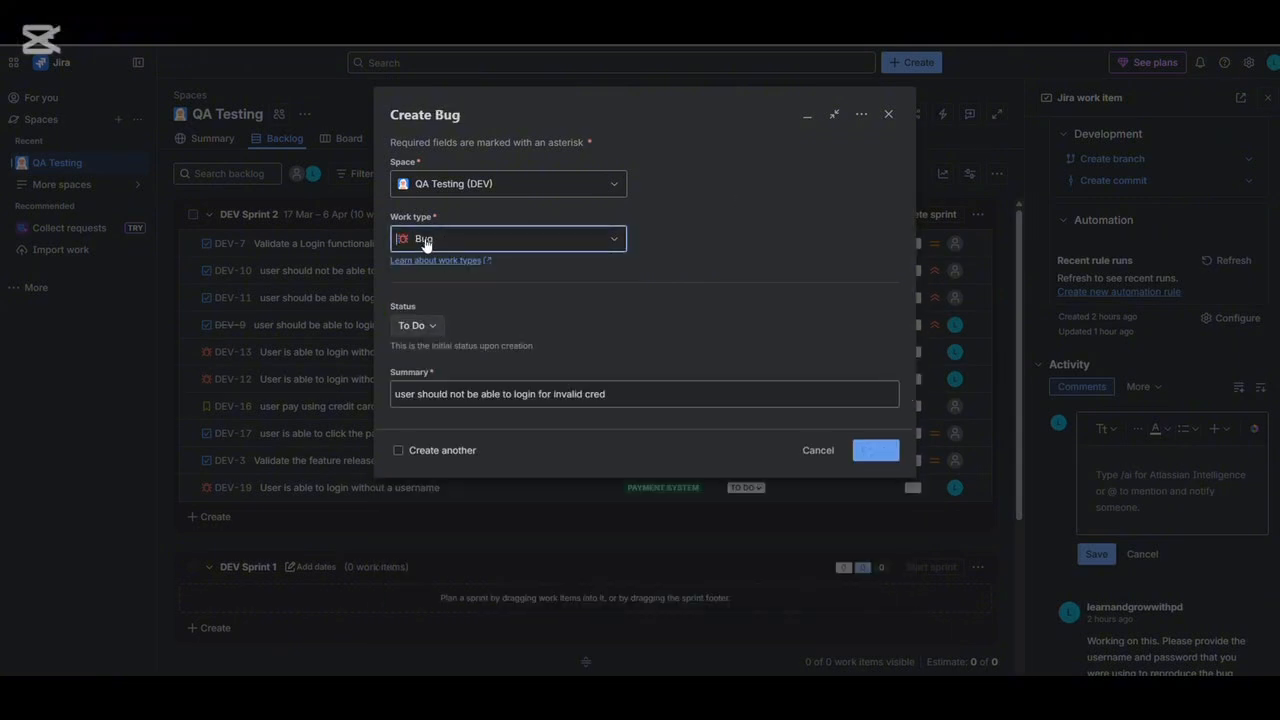
click(590, 393)
key(ctrl+a)
key(BackSpace)
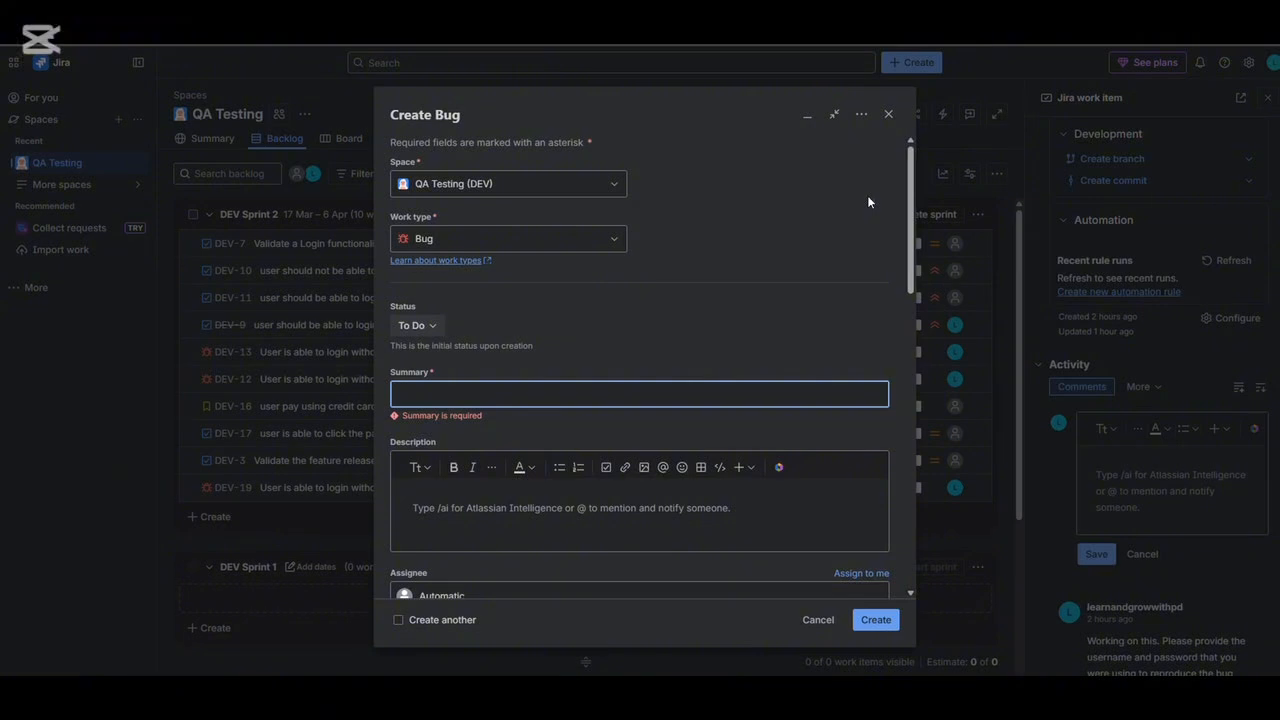
text(u)
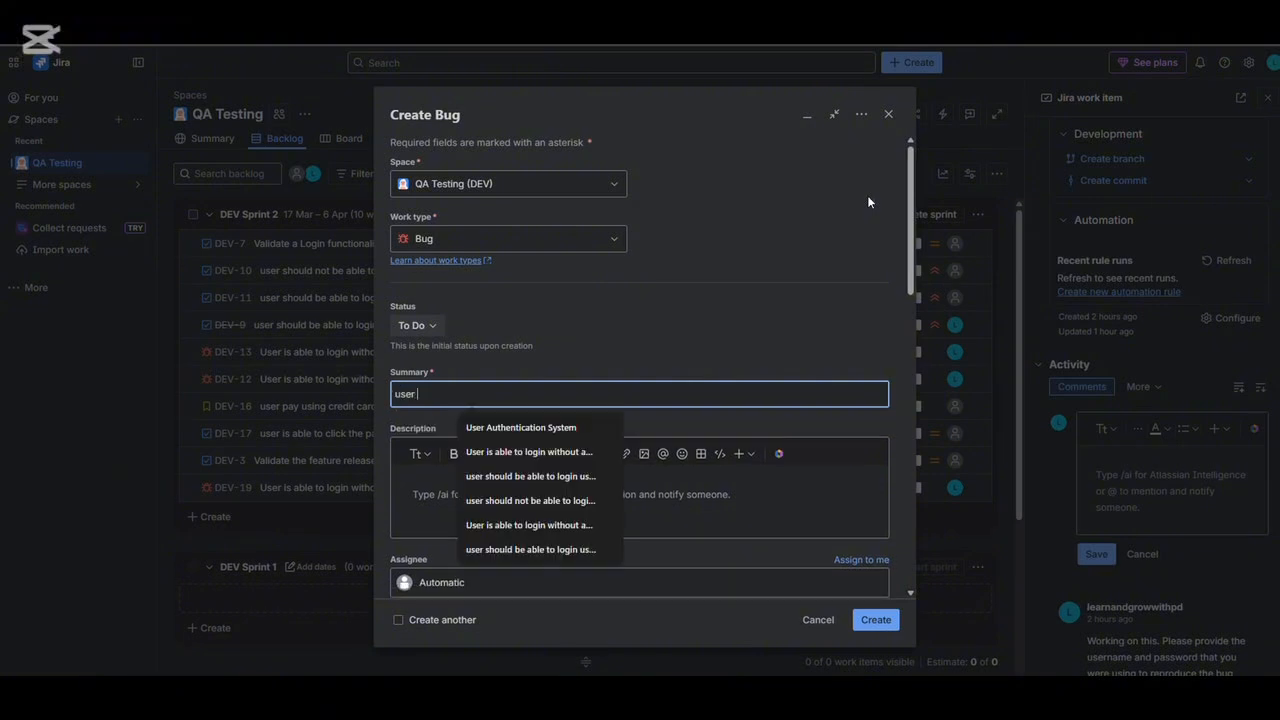
key(BackSpace)
text(login button not working)
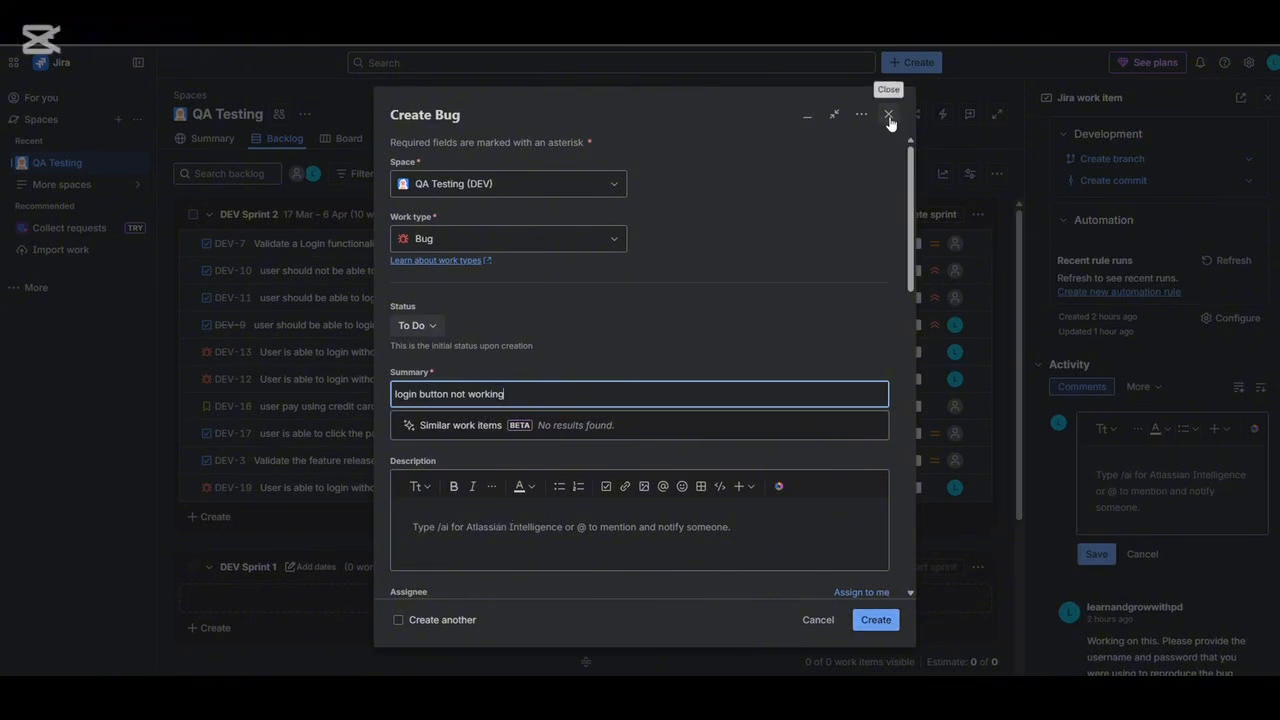
Step: Switch the work type to Story and discard the unsaved work item, leaving the creation form closed
click(605, 241)
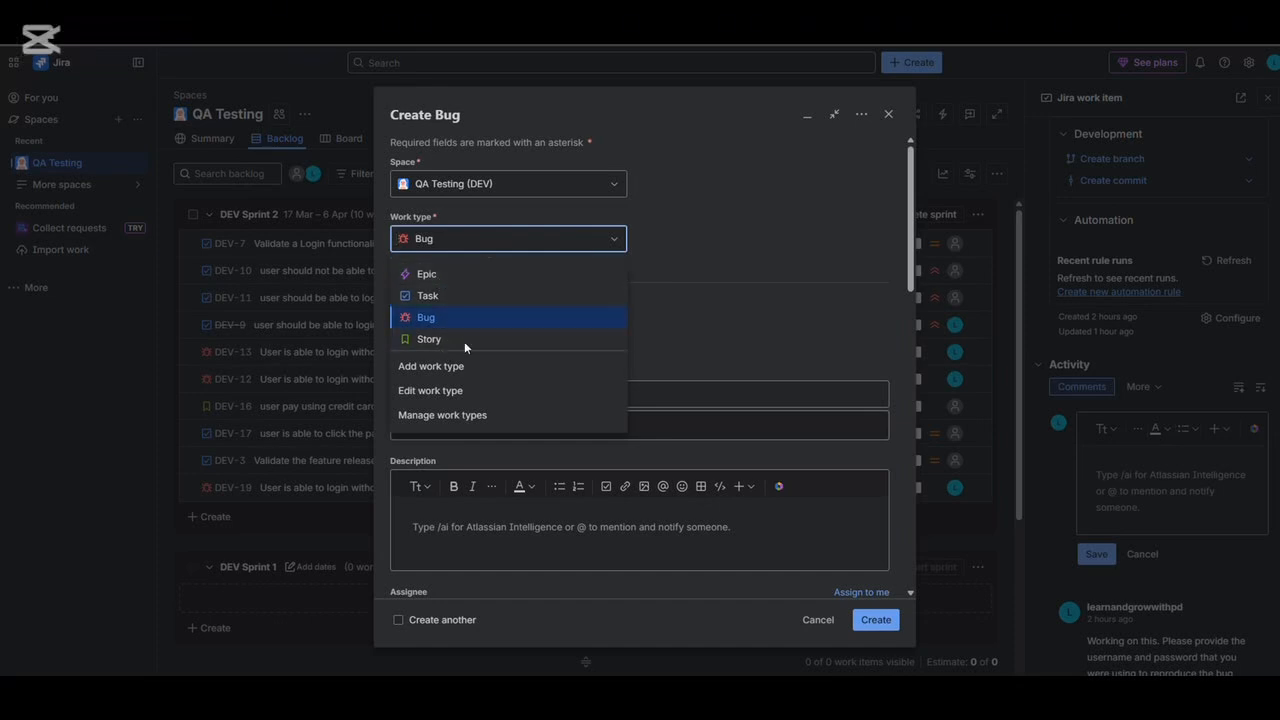
click(428, 339)
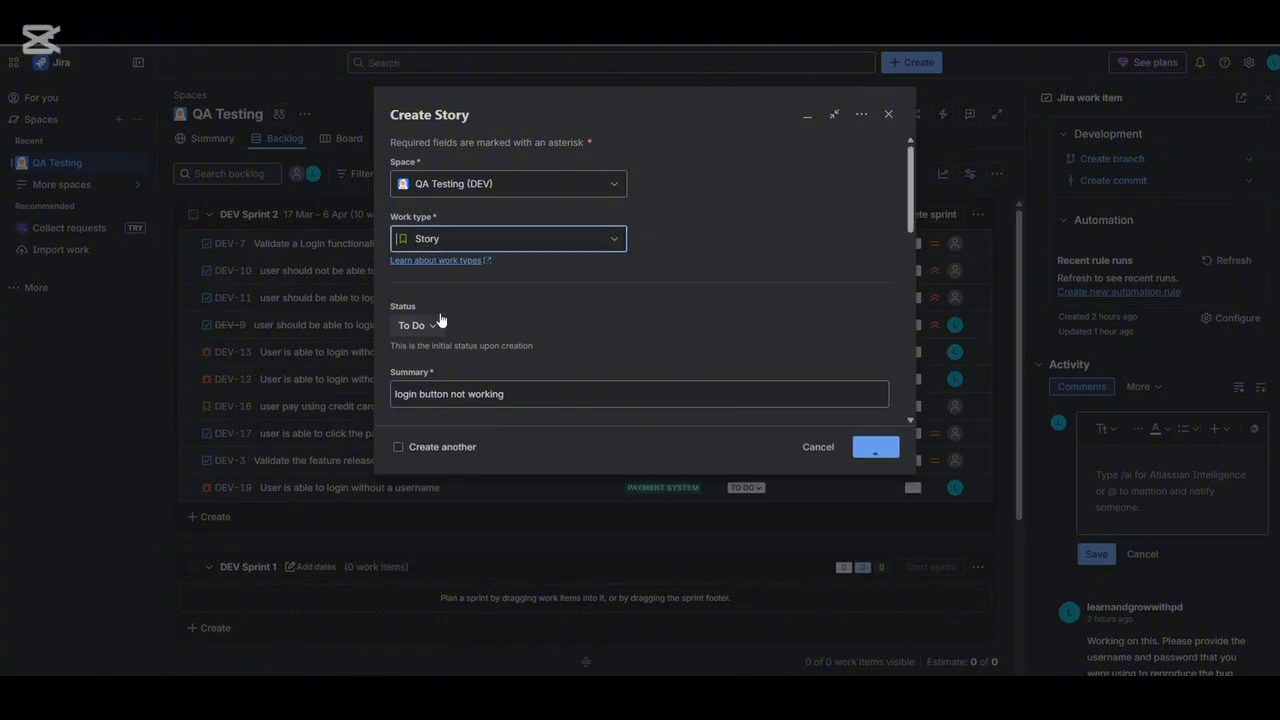
click(888, 114)
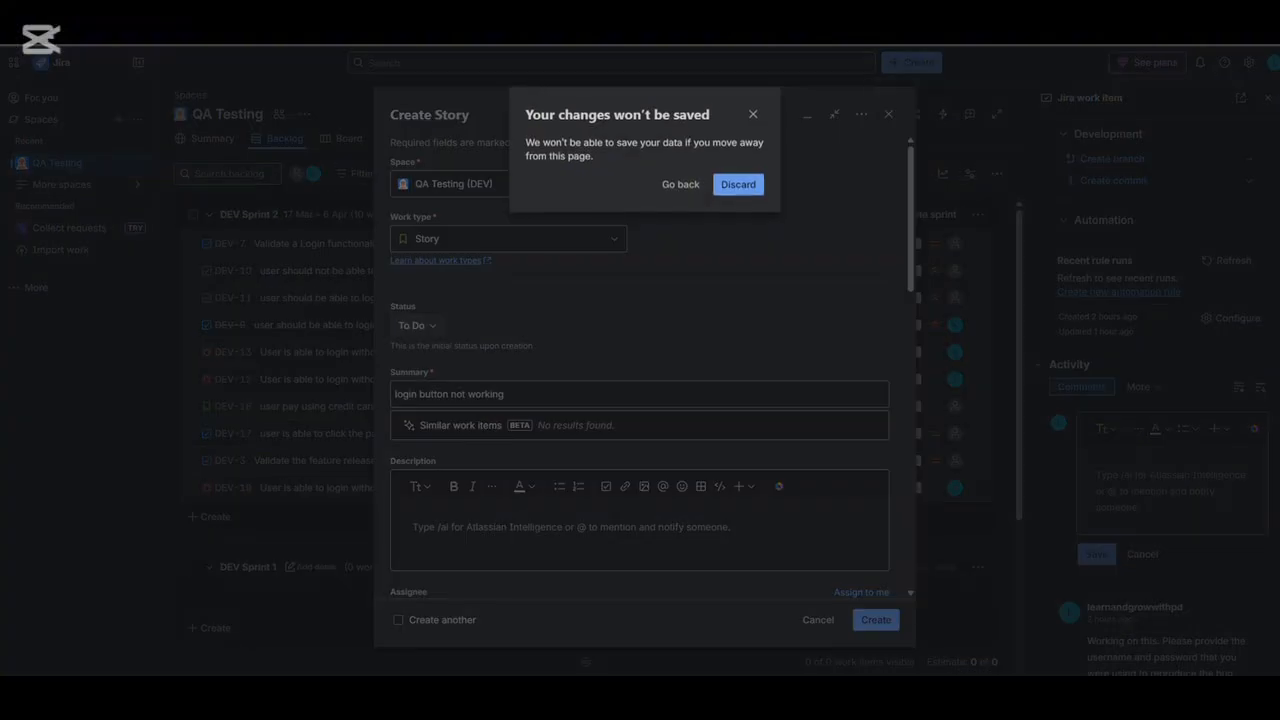
click(760, 192)
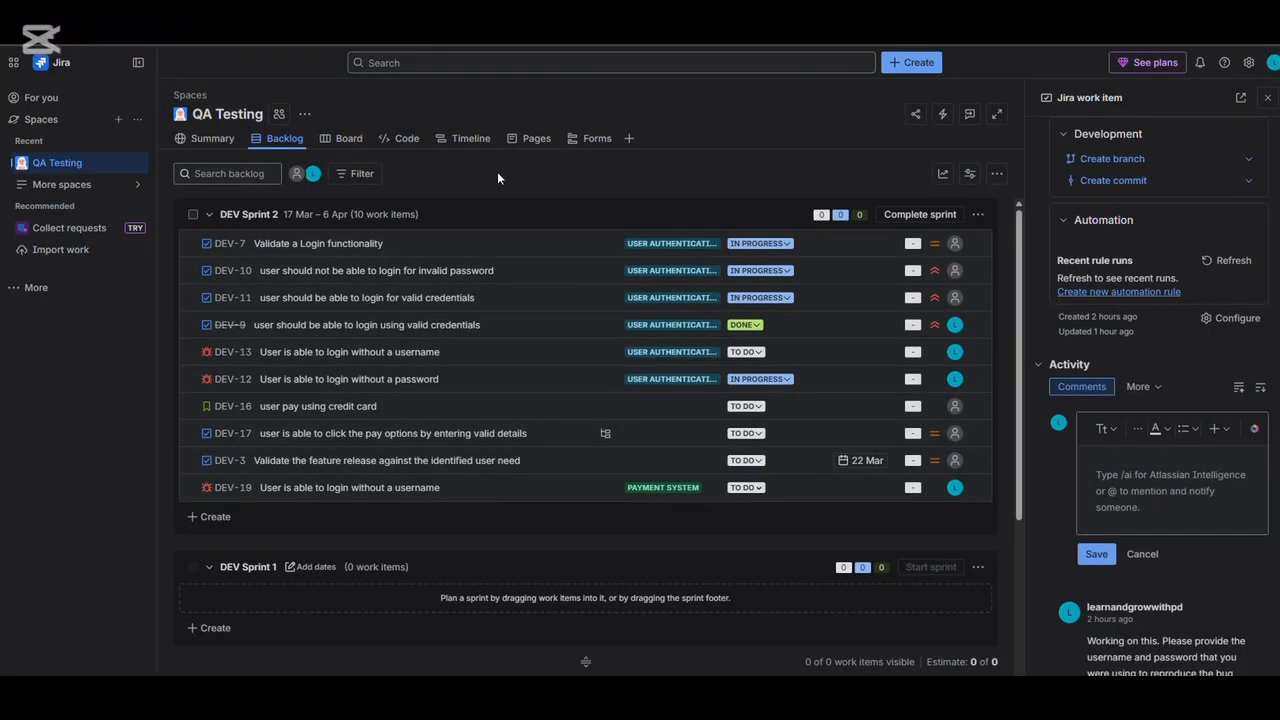
click(918, 62)
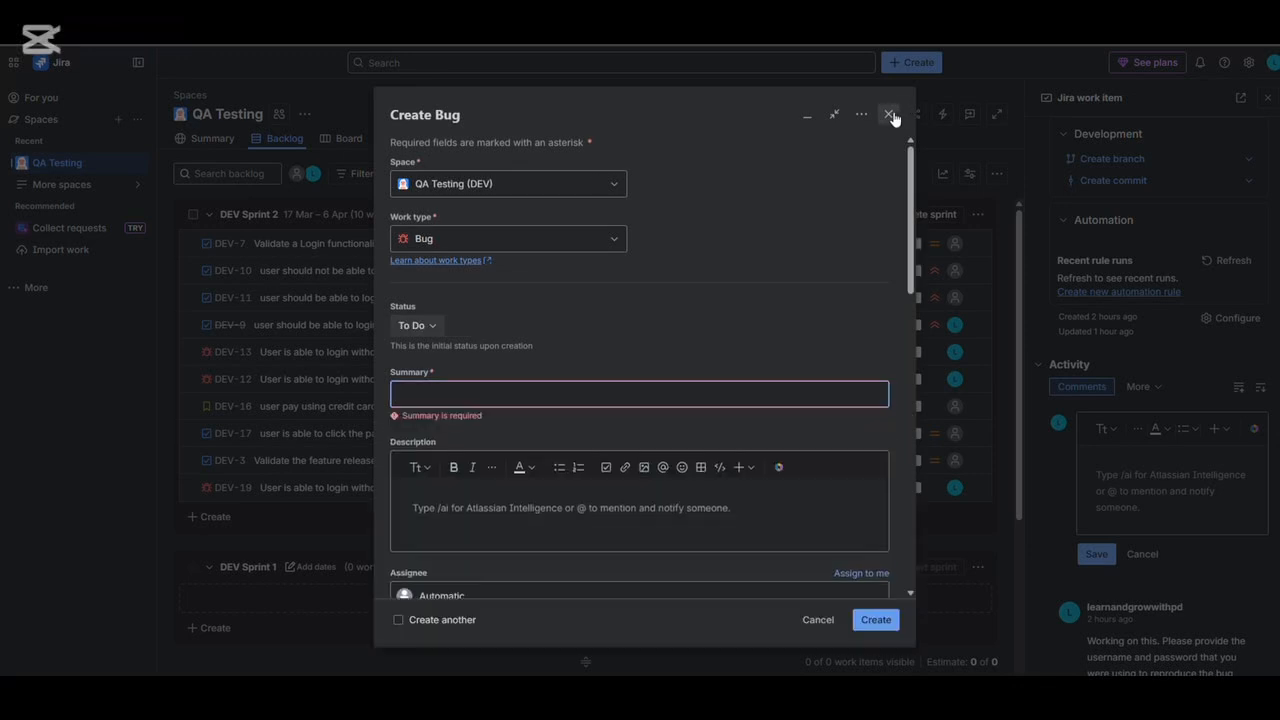
click(889, 114)
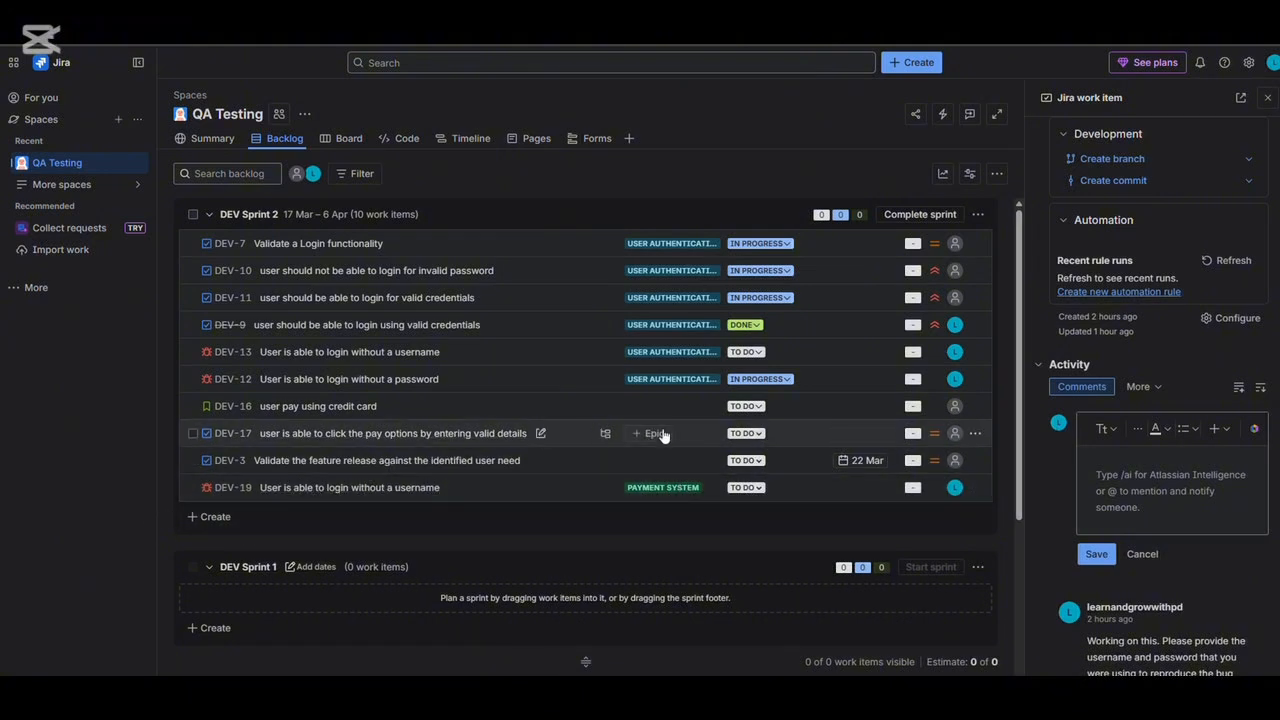
Step: Set the epic of DEV-17 to Payment System and review the task's details and subtasks in a widened view
click(650, 433)
click(679, 488)
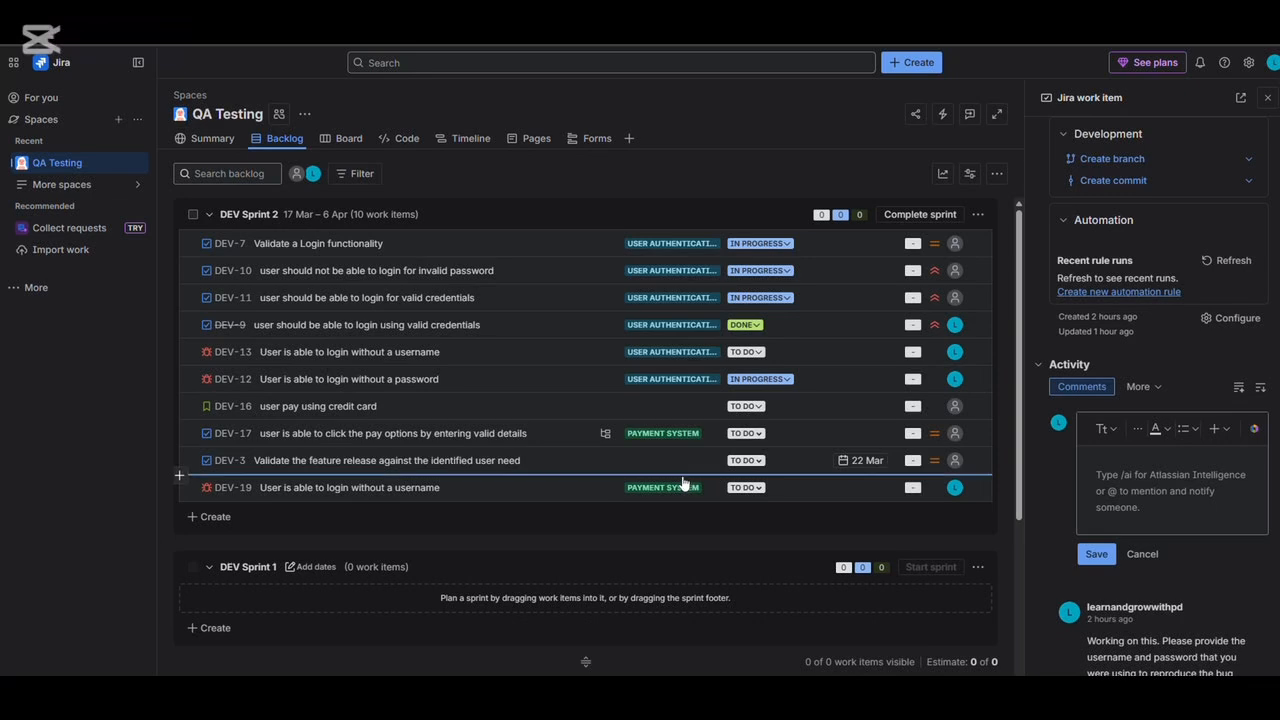
click(317, 438)
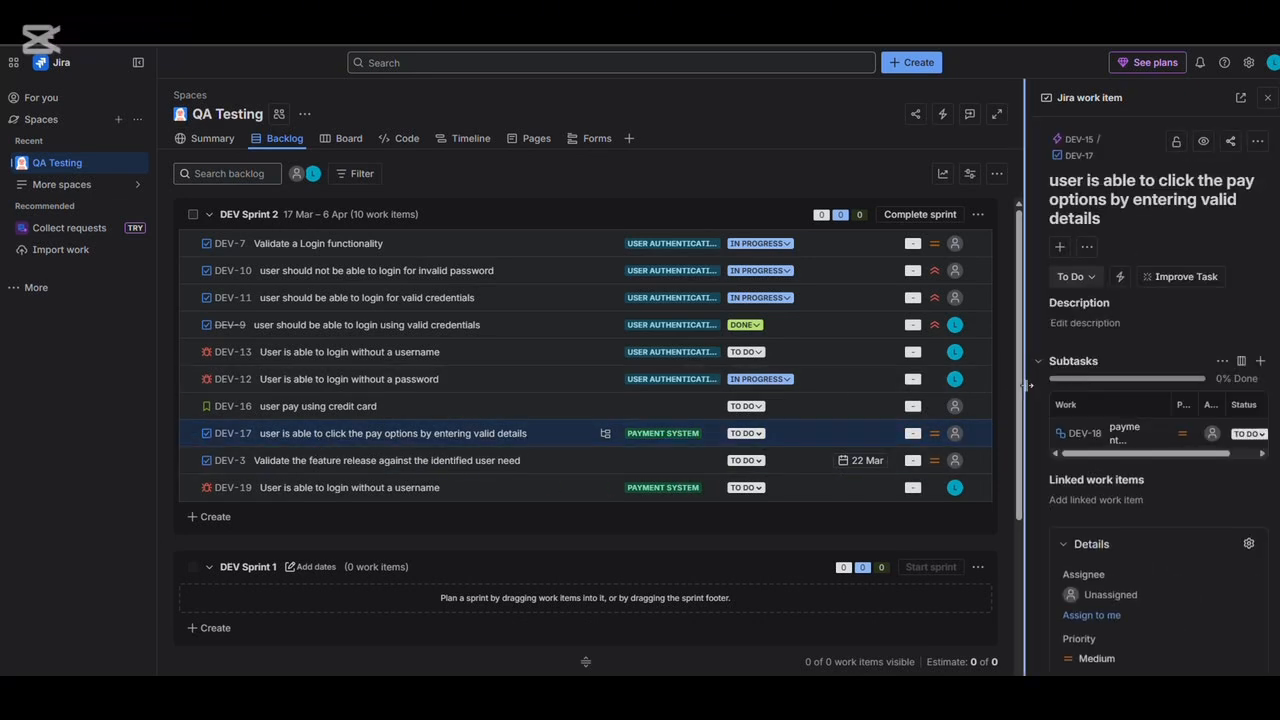
drag(1024, 388, 830, 399)
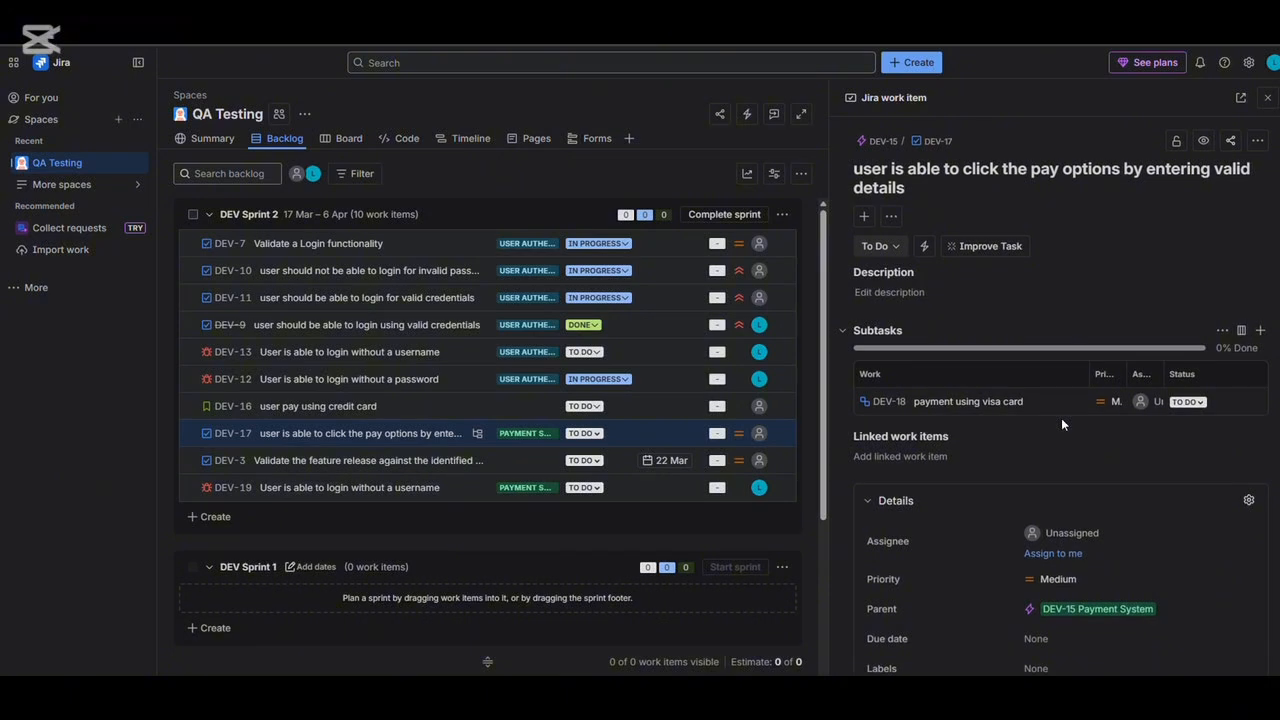
scroll(1061, 418, down, 3)
scroll(1061, 425, down, 5)
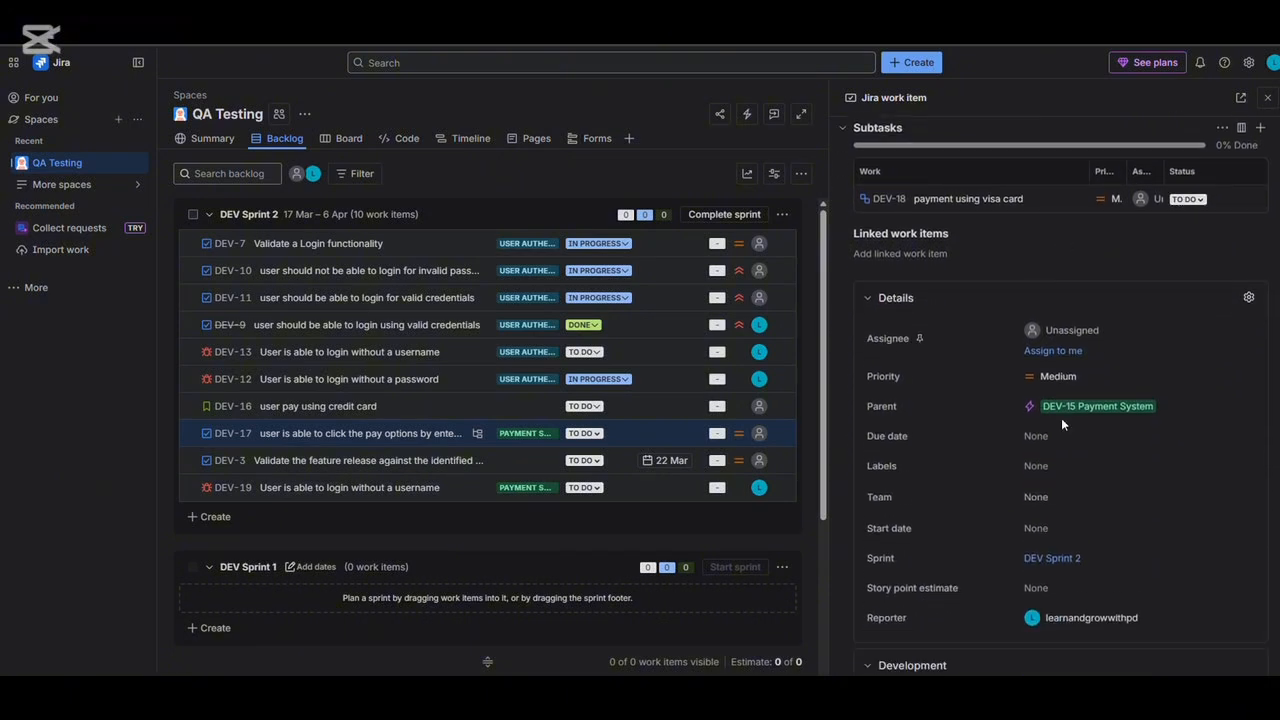
scroll(1060, 428, up, 8)
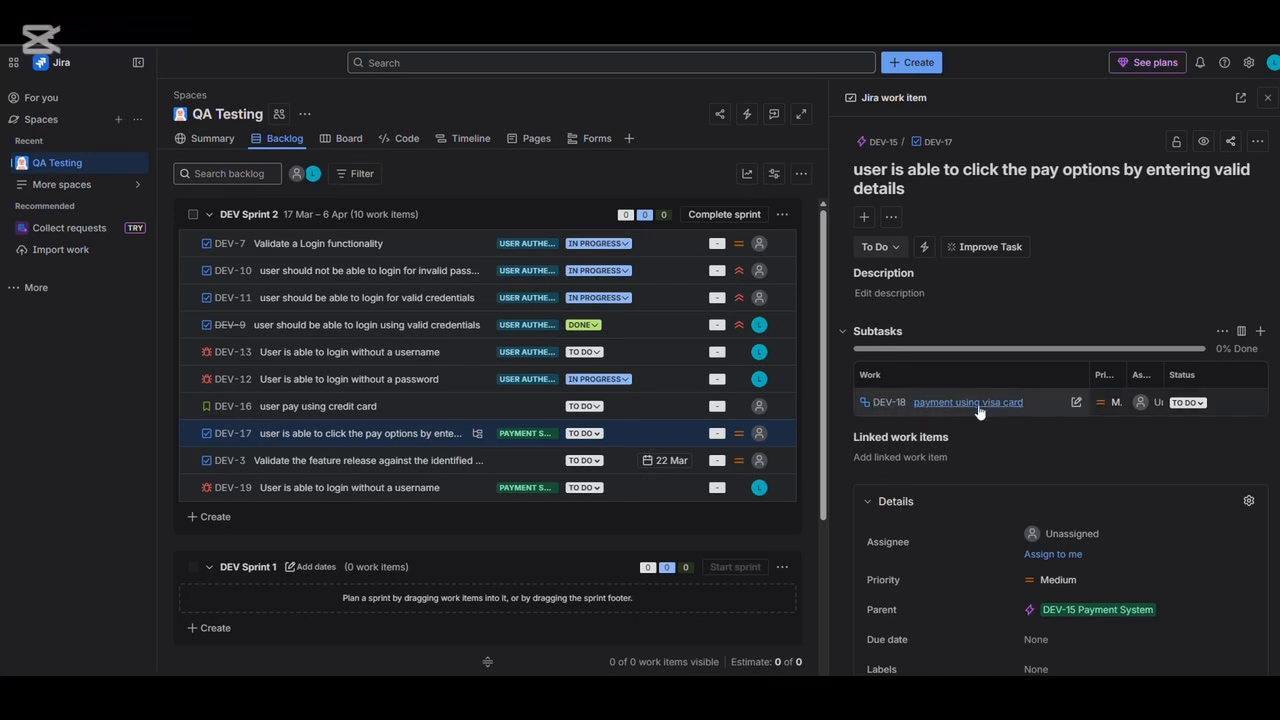
drag(909, 328, 843, 333)
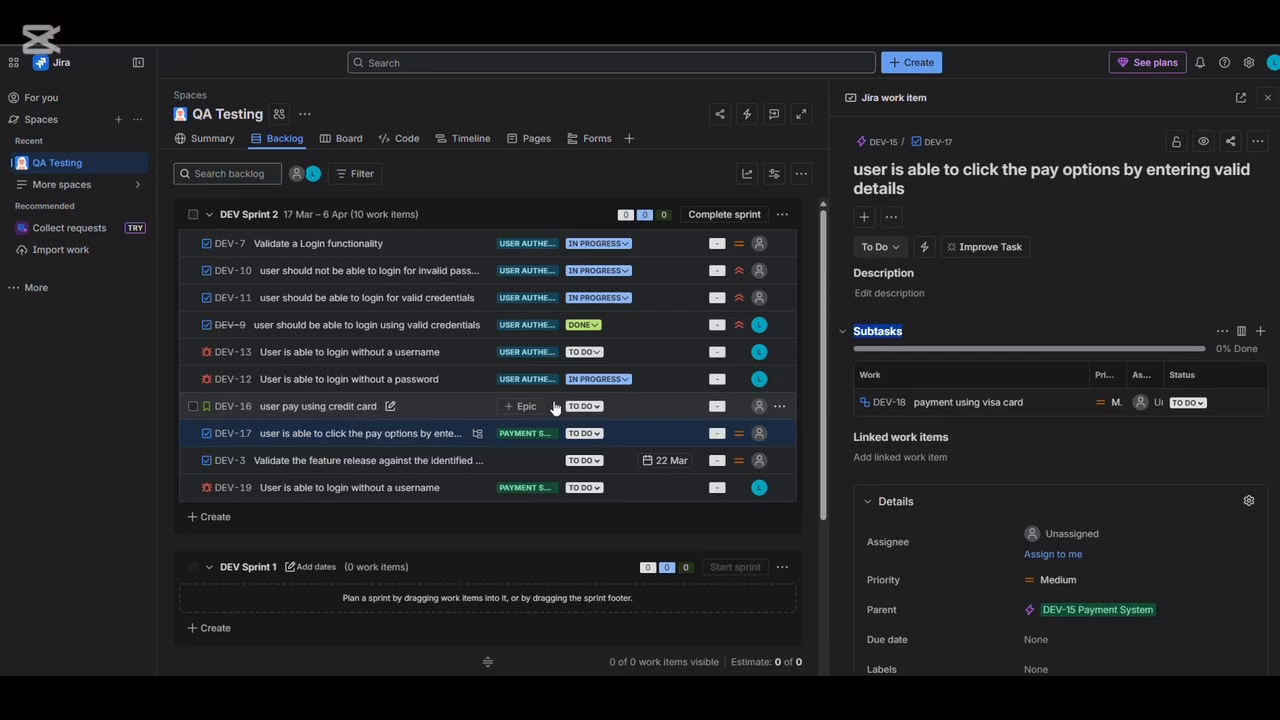
Step: Set the epic of story DEV-16 "user pay using credit card" to Payment System
click(522, 406)
click(568, 456)
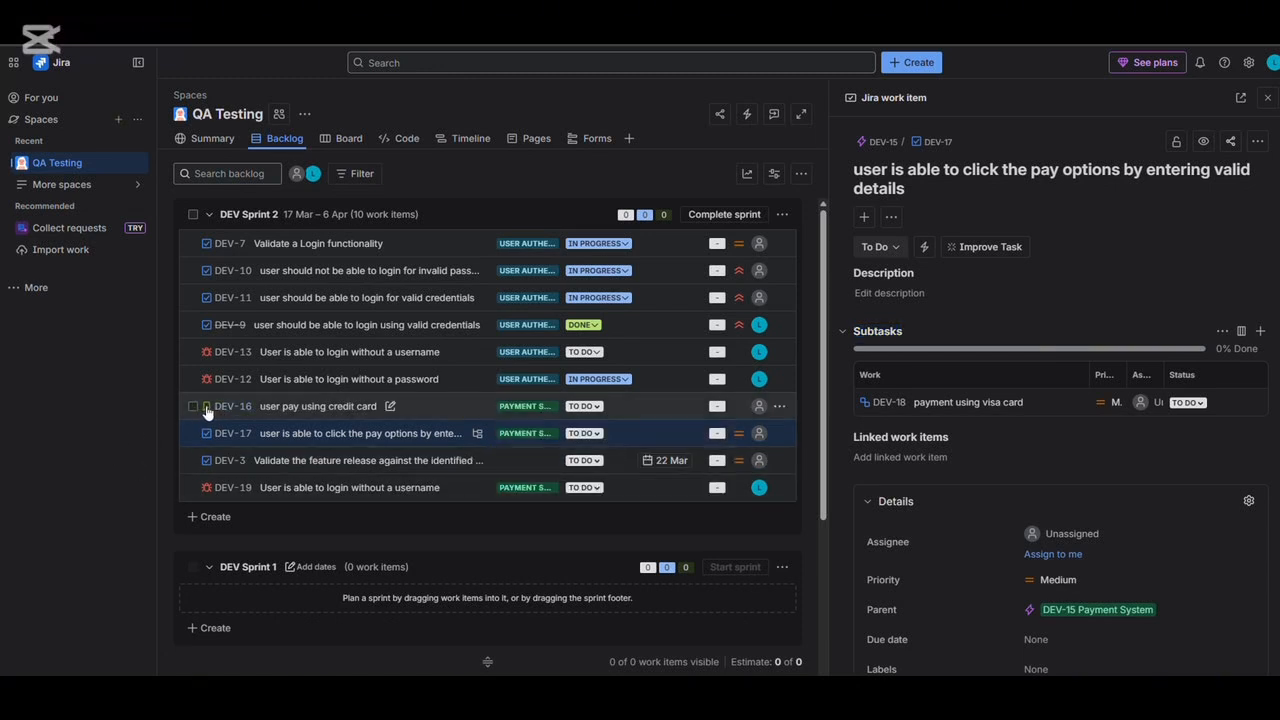
Step: View the sprint board, and collapse DEV Sprint 2 in the backlog to see the items outside the sprint
click(349, 138)
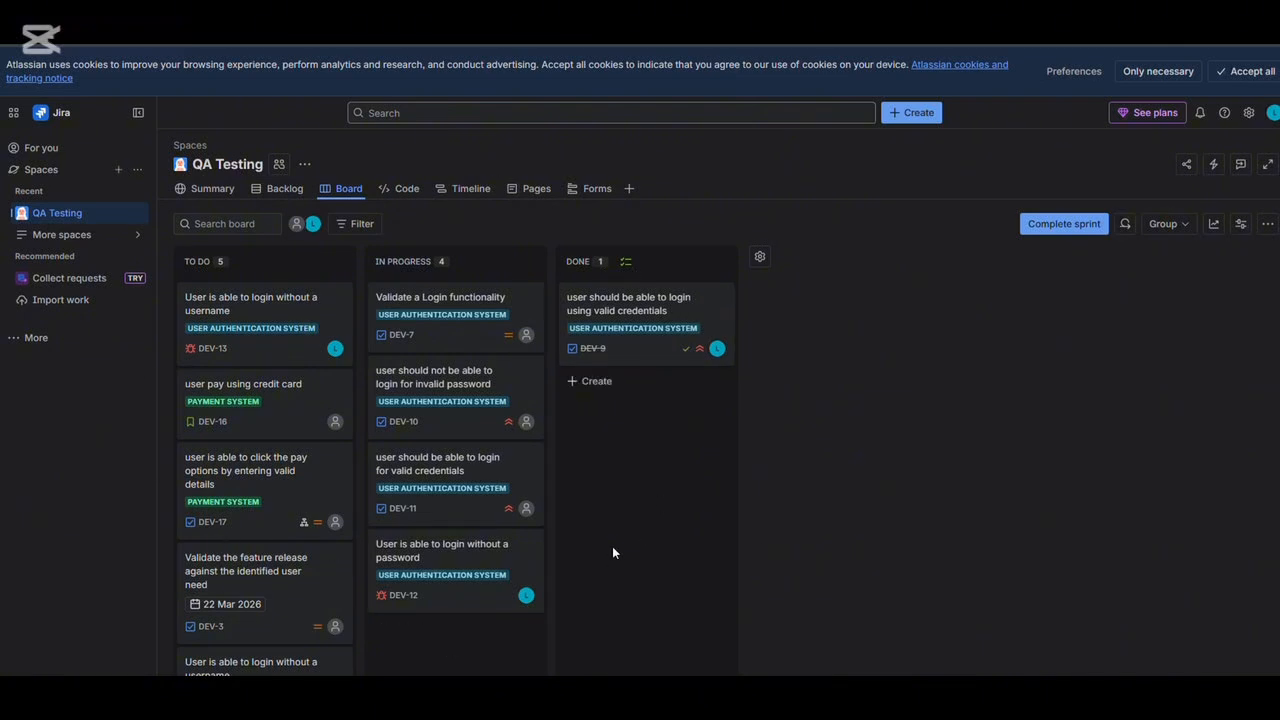
click(282, 189)
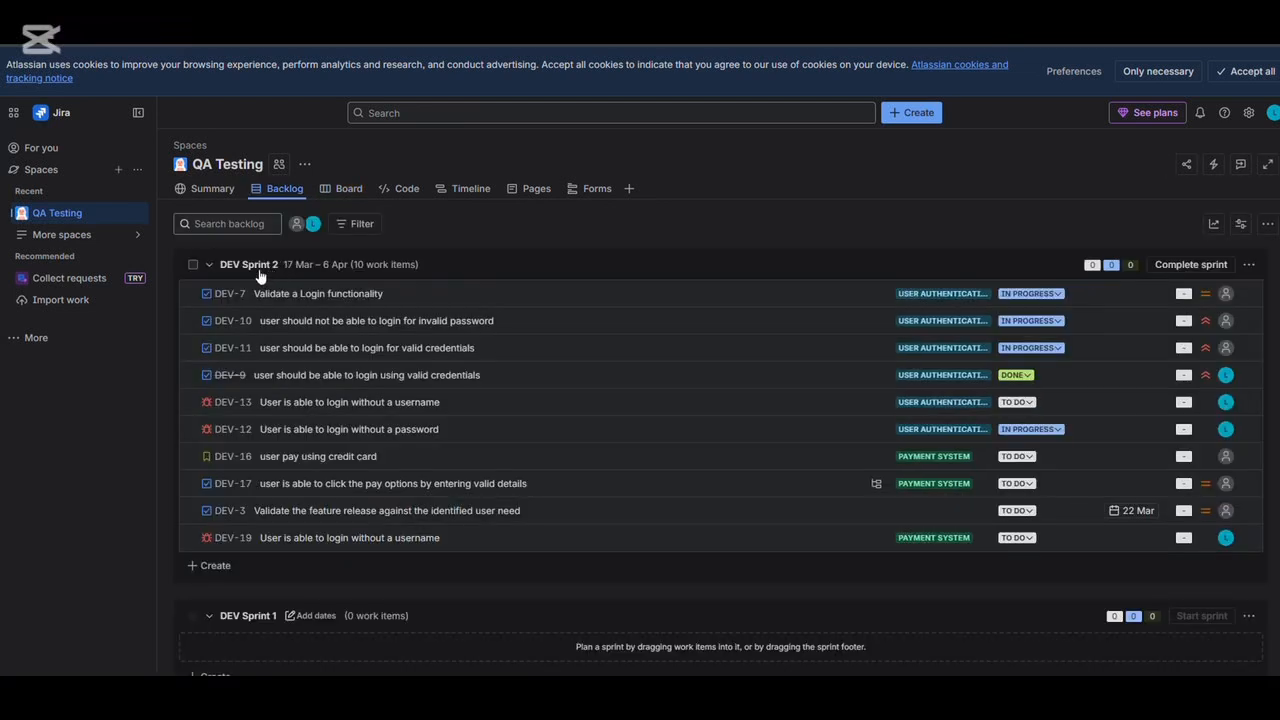
click(310, 268)
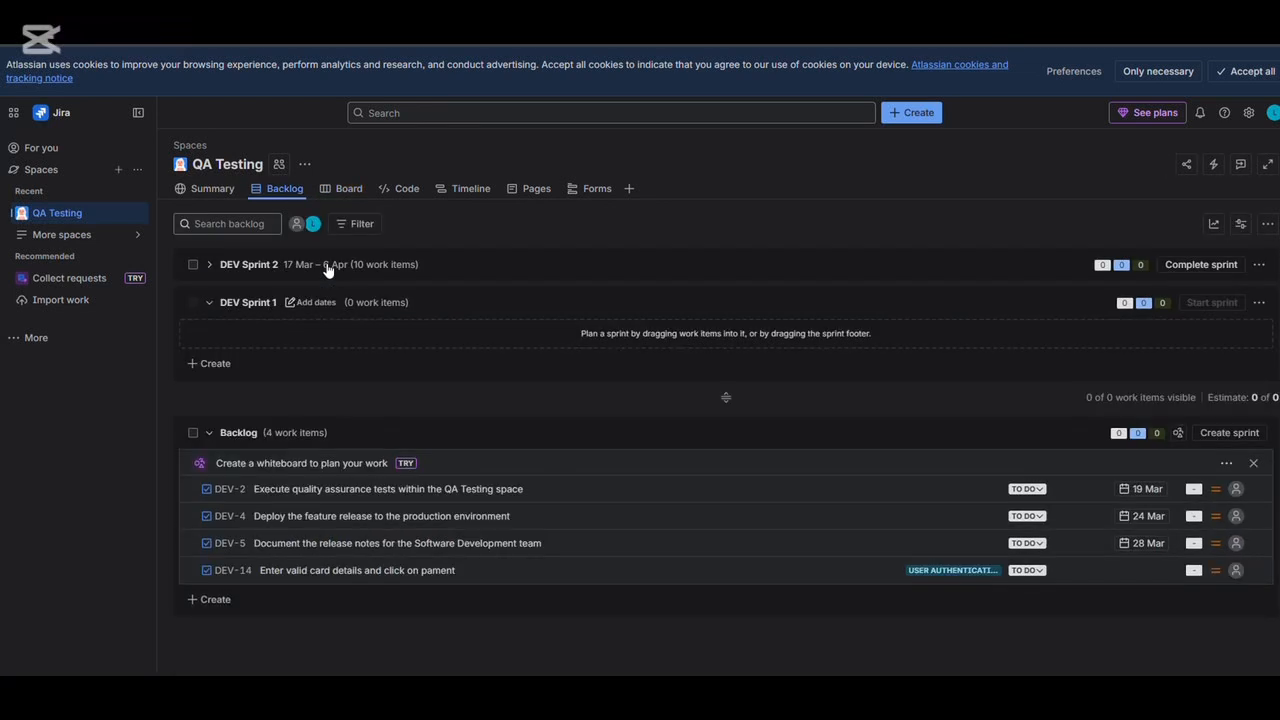
Step: Expand DEV Sprint 2 in the backlog, and view the sprint's start and end dates from the board
click(322, 268)
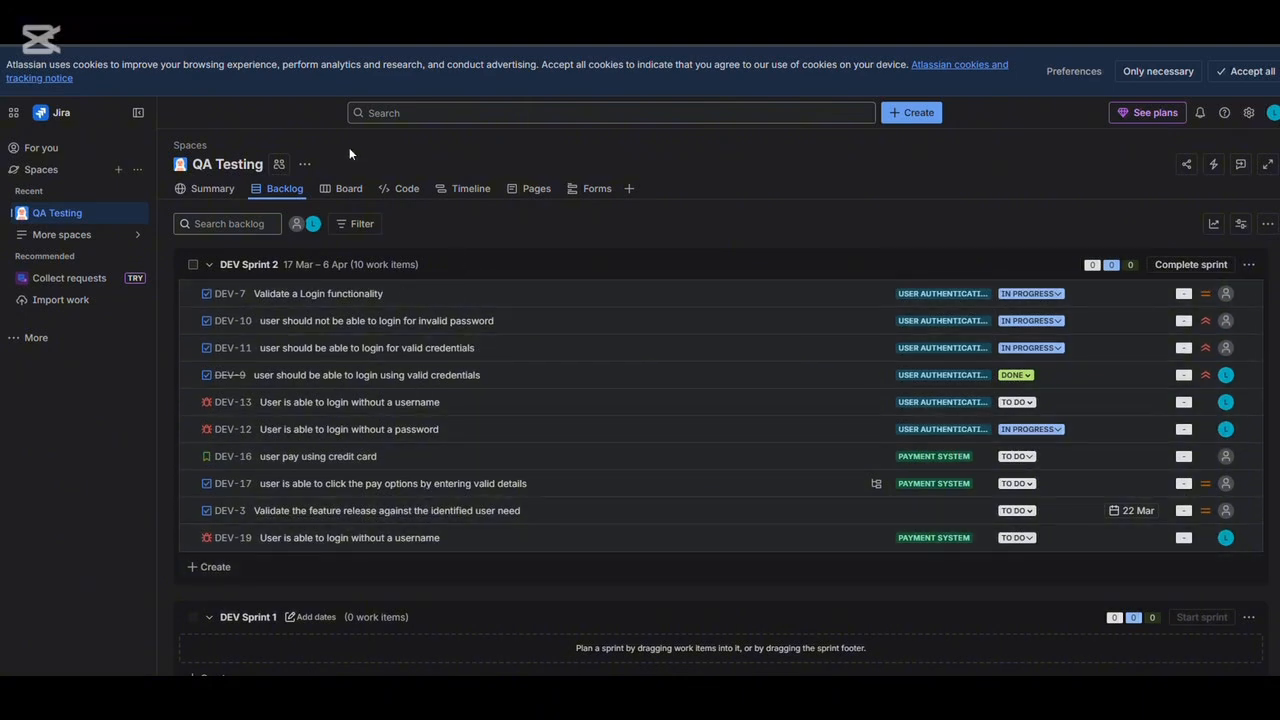
click(348, 189)
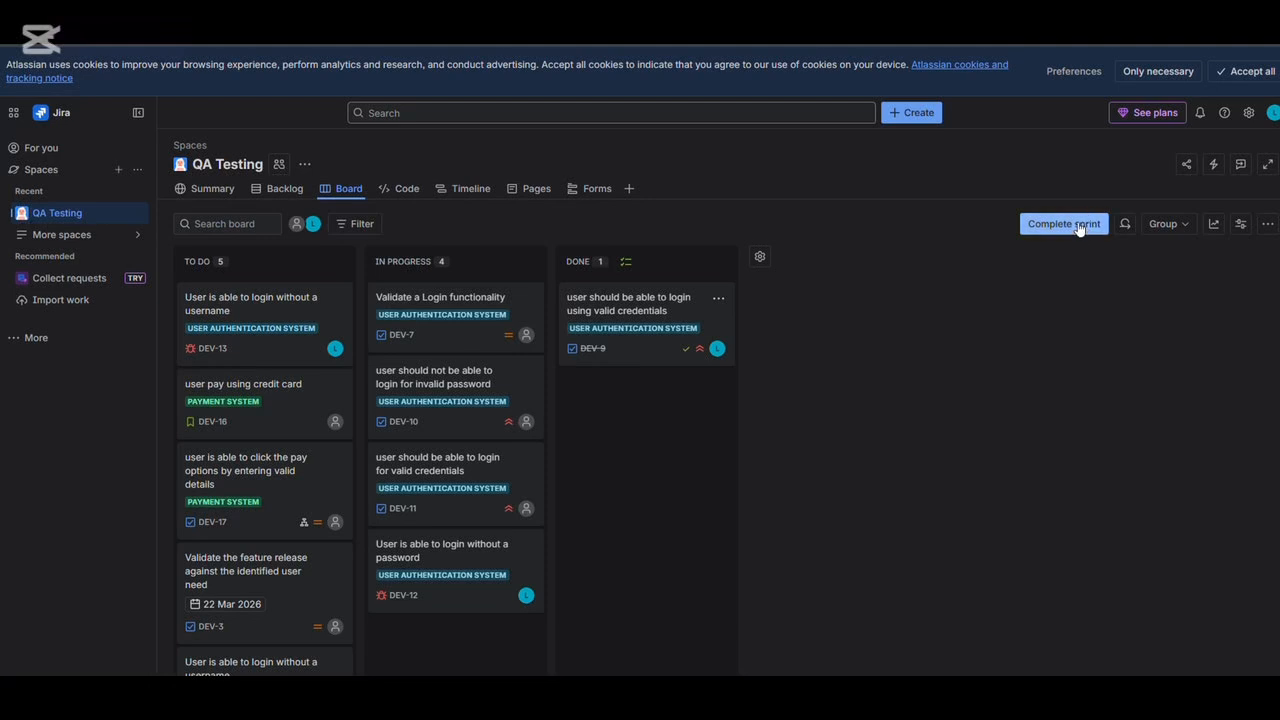
click(1129, 235)
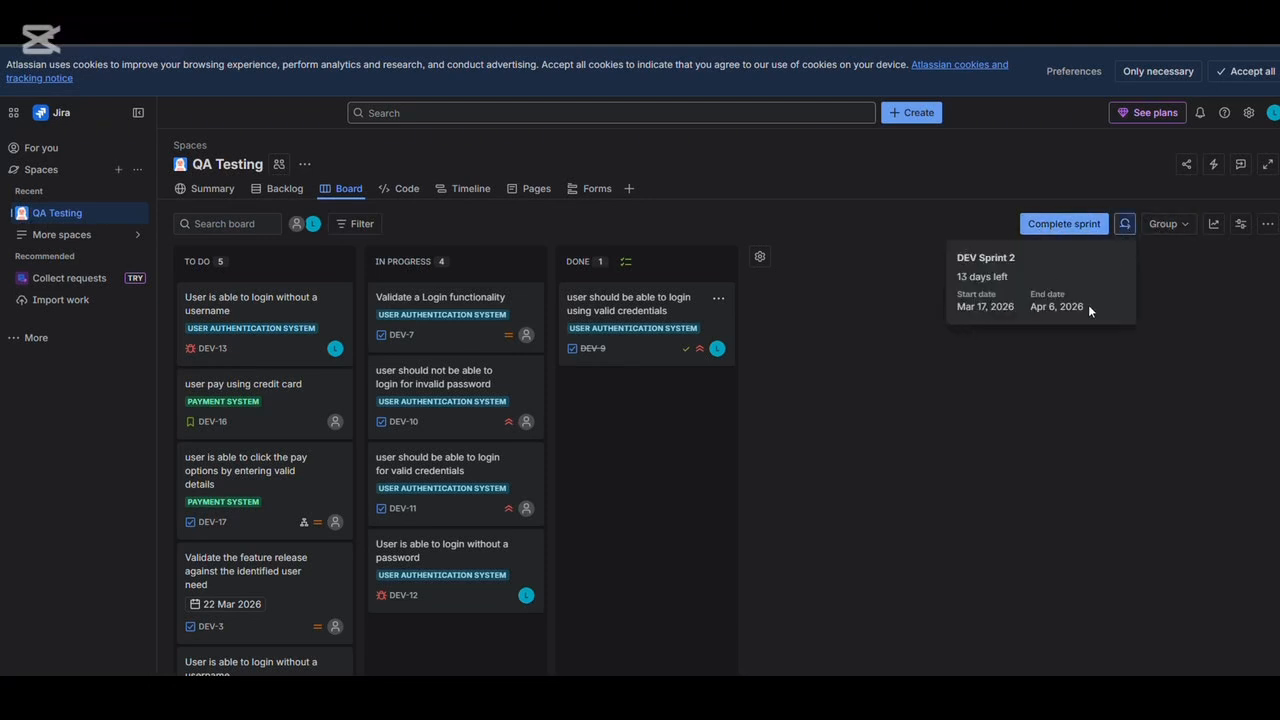
Step: Move DEV-14 "Enter valid card details and click on pament" from the backlog into DEV Sprint 2
click(284, 188)
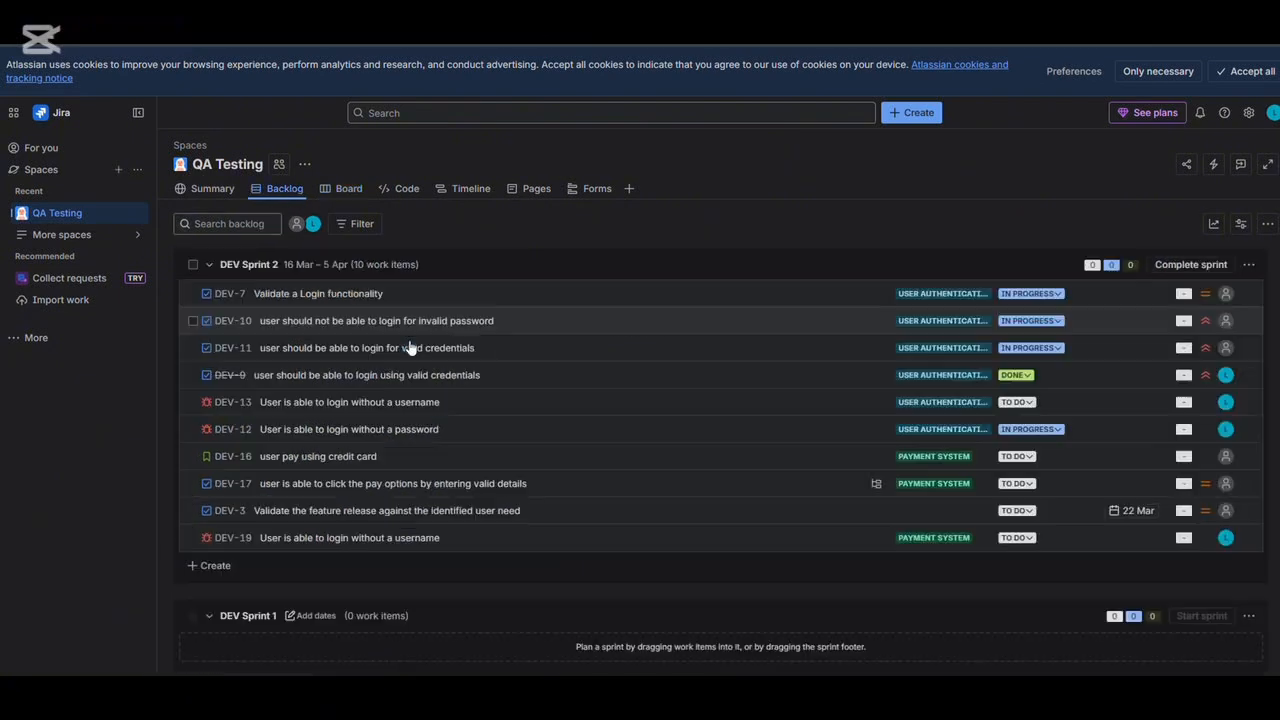
scroll(460, 459, down, 3)
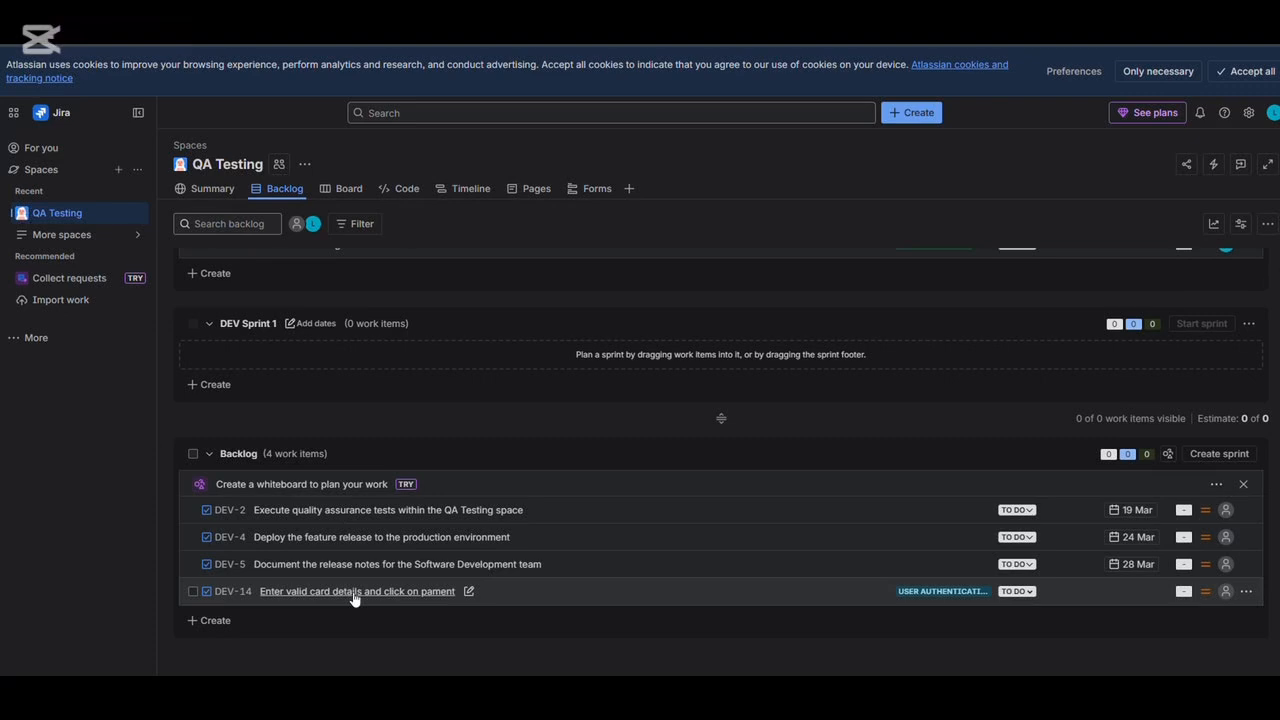
drag(353, 598, 253, 496)
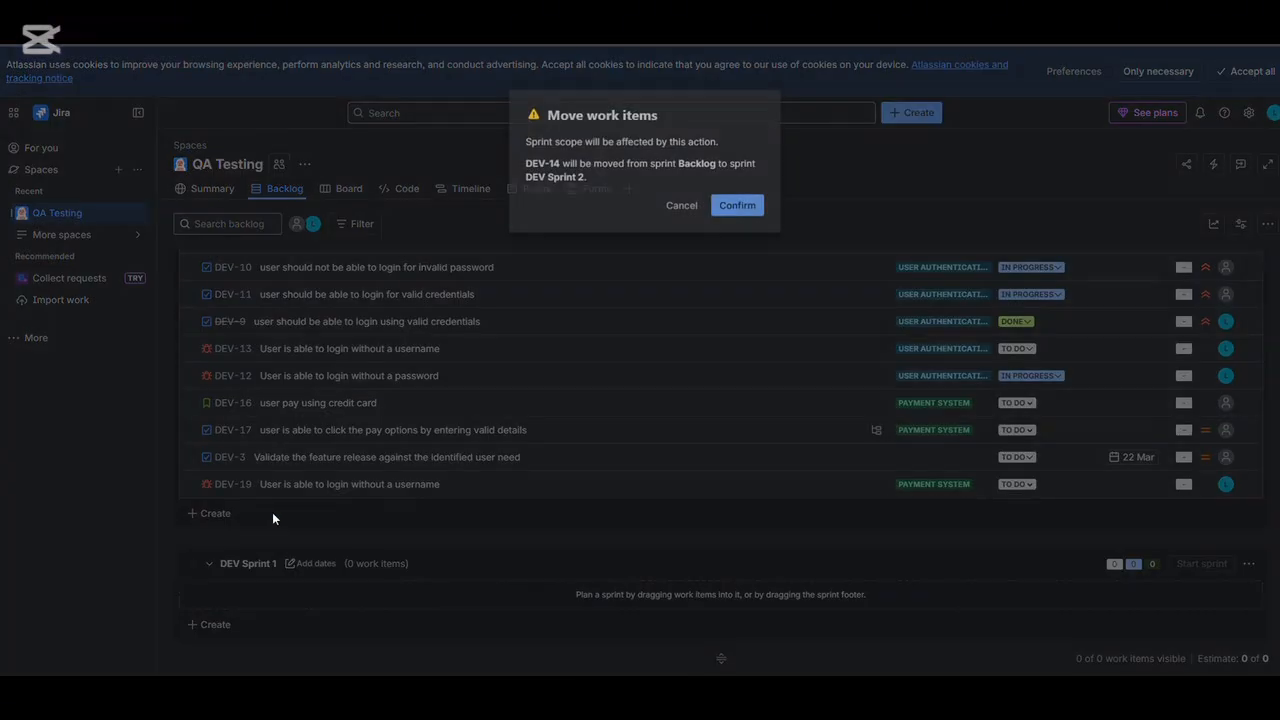
click(737, 202)
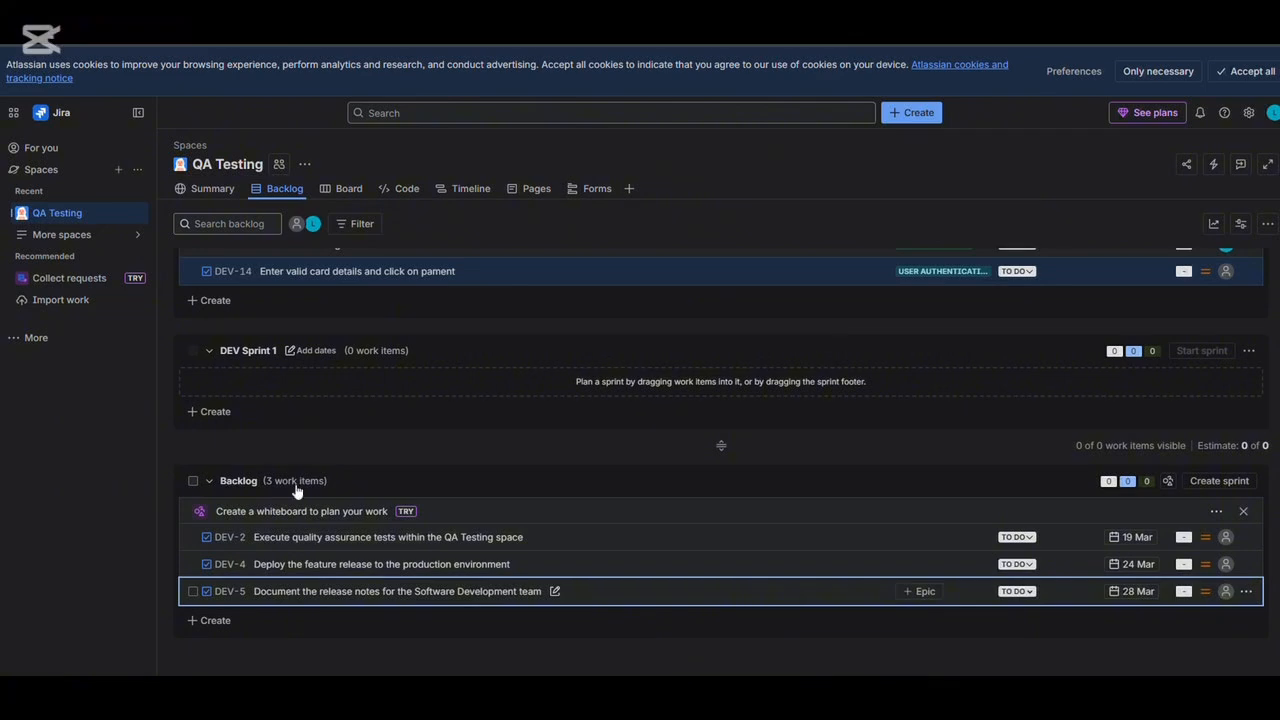
Step: Set the epic of DEV-3 "Validate the feature release against the identified user need" to User Authentication System
scroll(381, 443, up, 3)
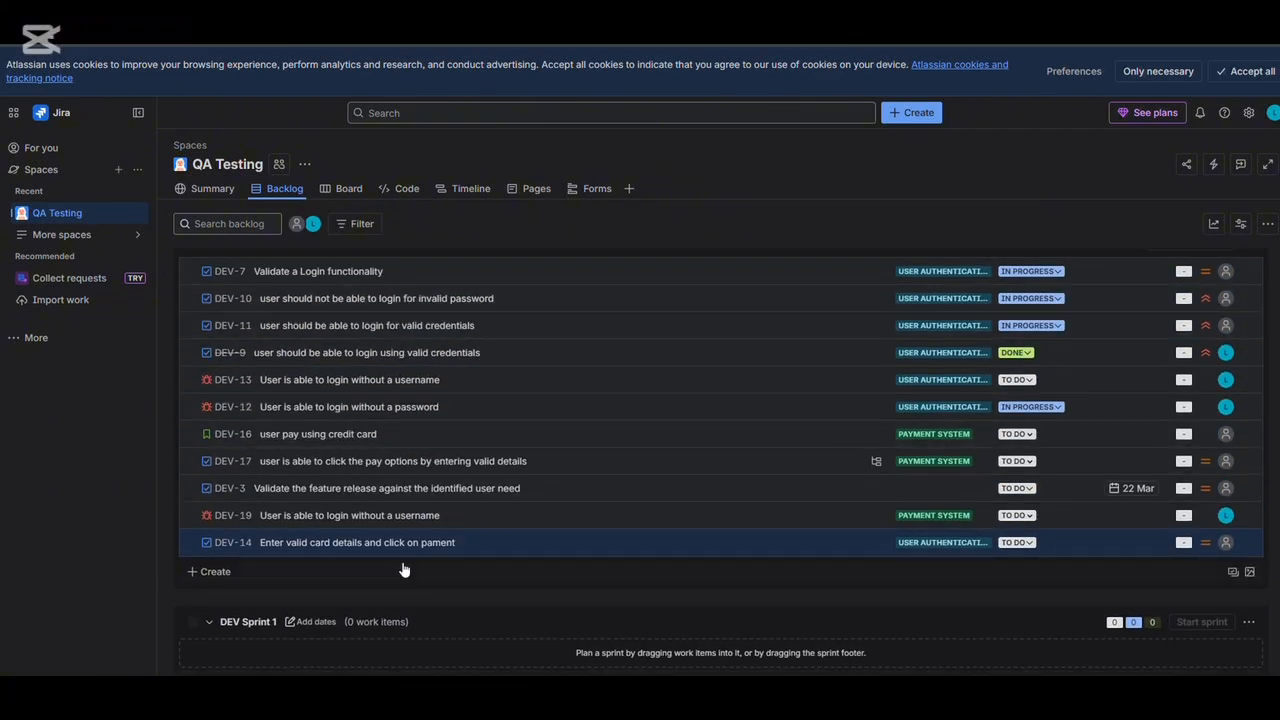
click(925, 489)
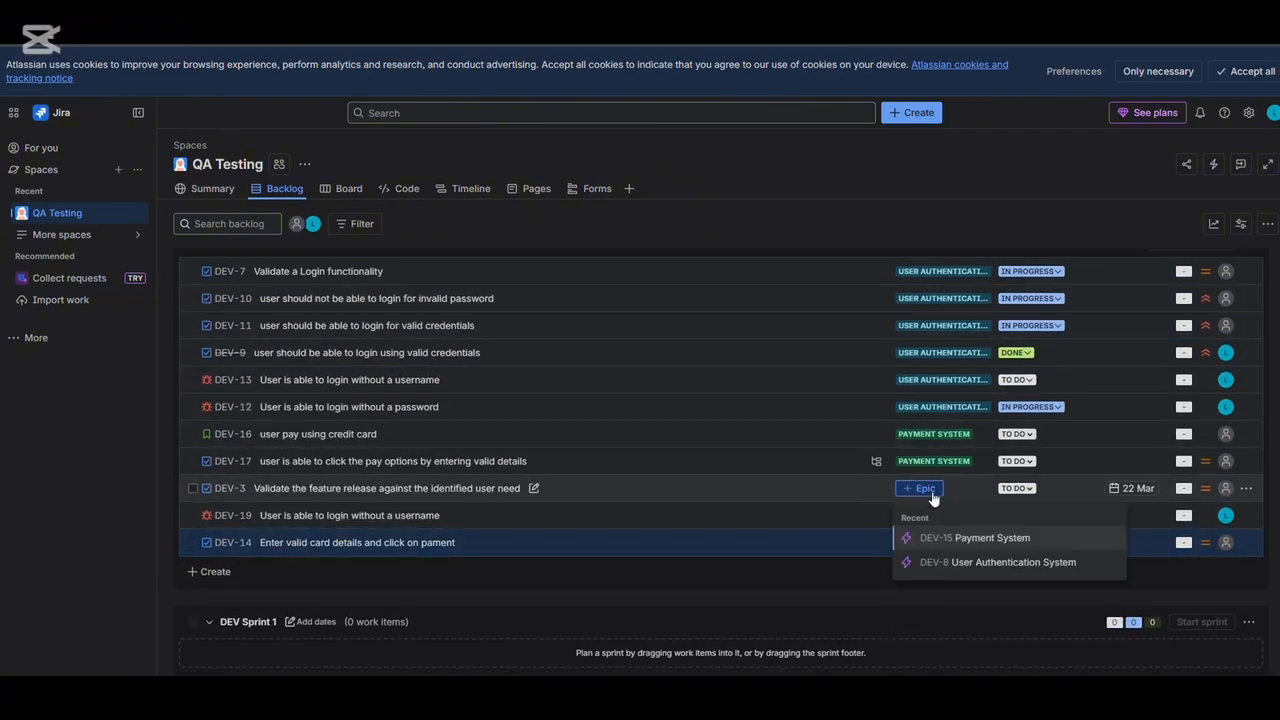
click(972, 559)
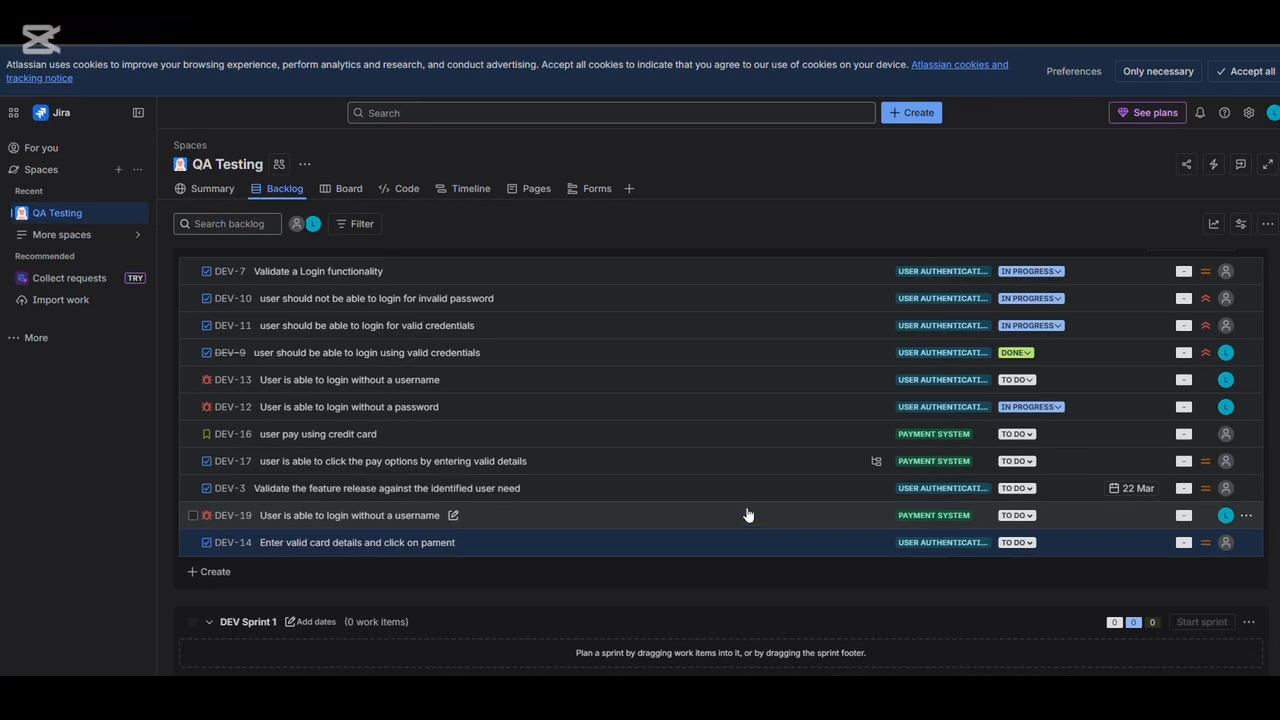
Step: Start a new work item in the QA Testing space with the work type Task
click(914, 113)
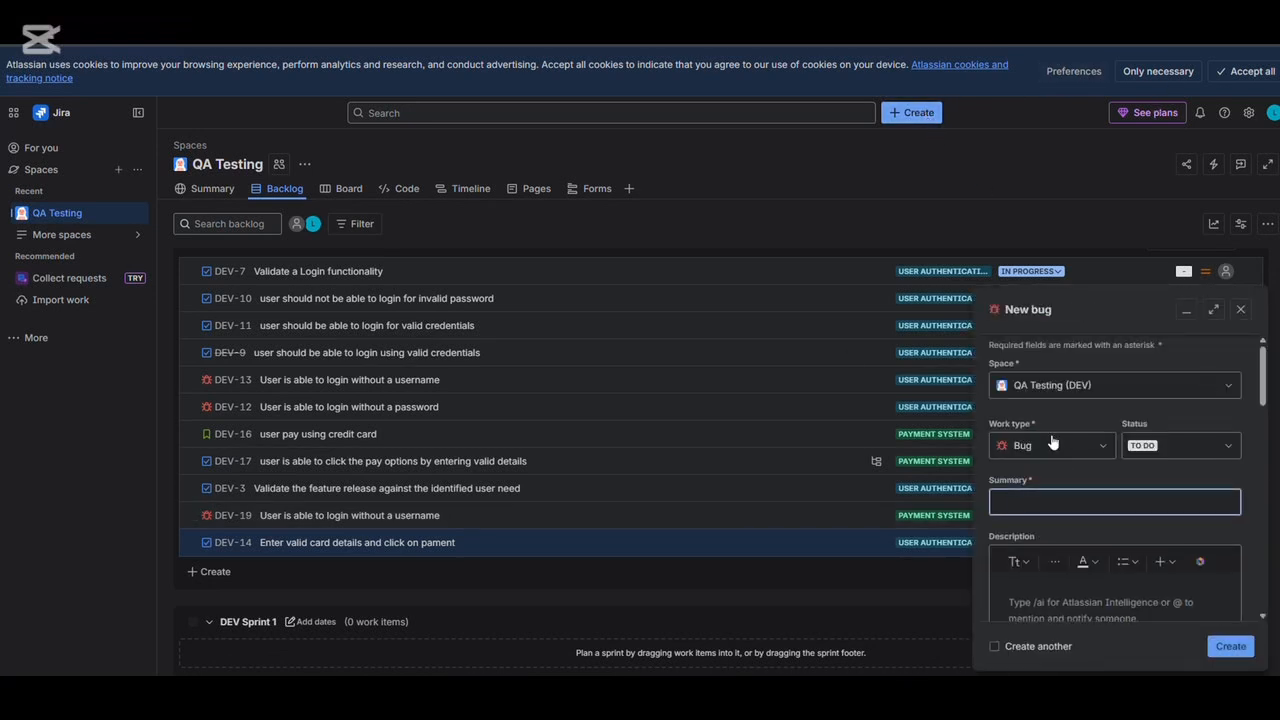
click(1052, 442)
click(1030, 503)
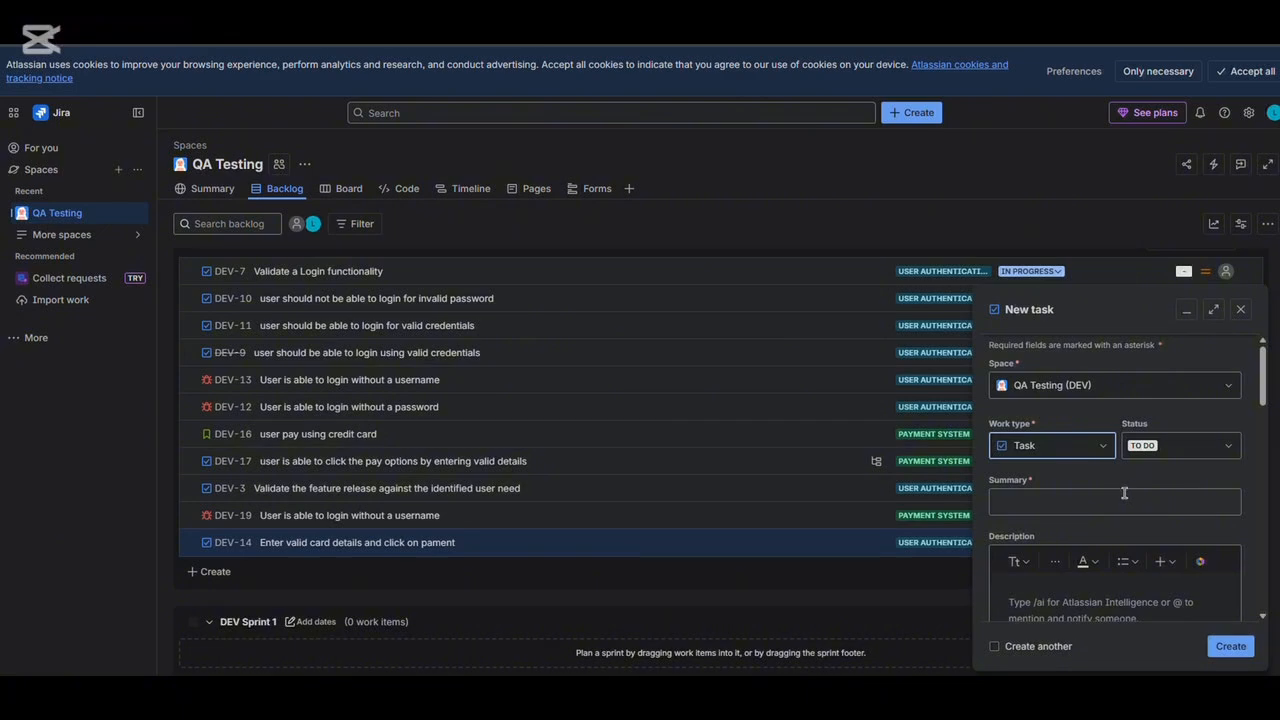
click(1124, 493)
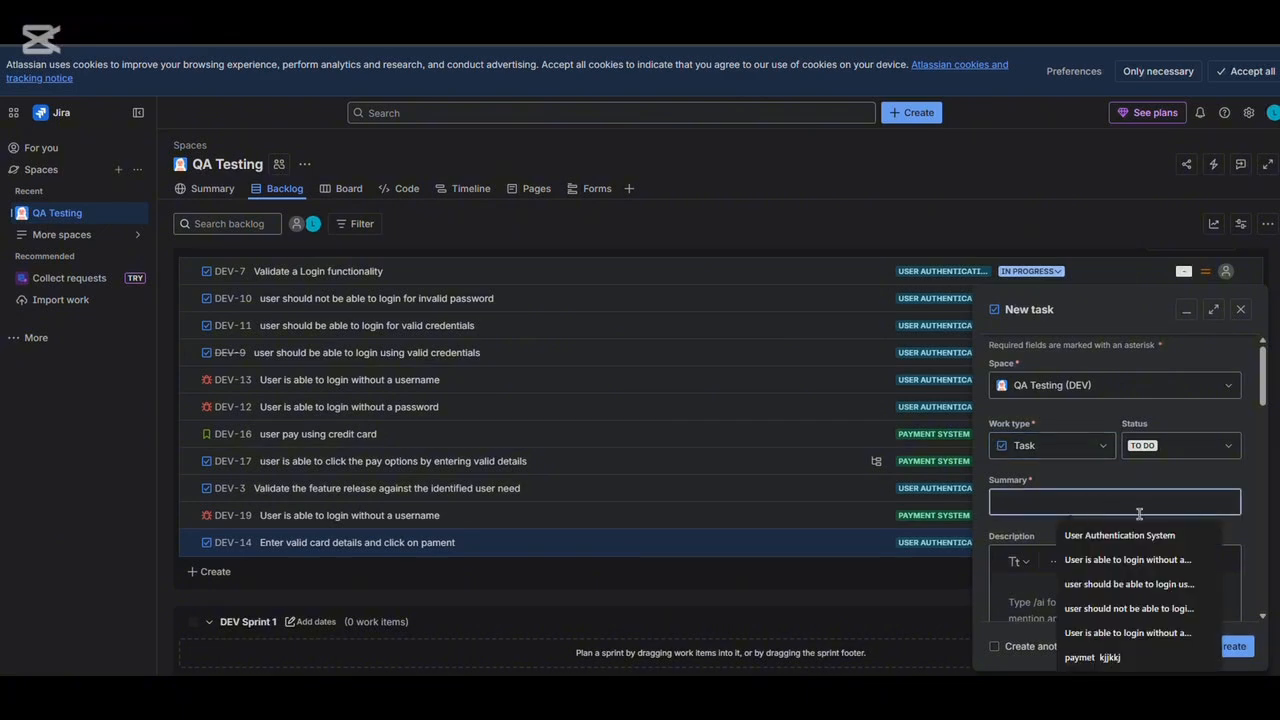
Step: Go through the new task's description, assignee, priority and parent fields, and try to create it without a summary
click(1020, 592)
scroll(1030, 582, down, 3)
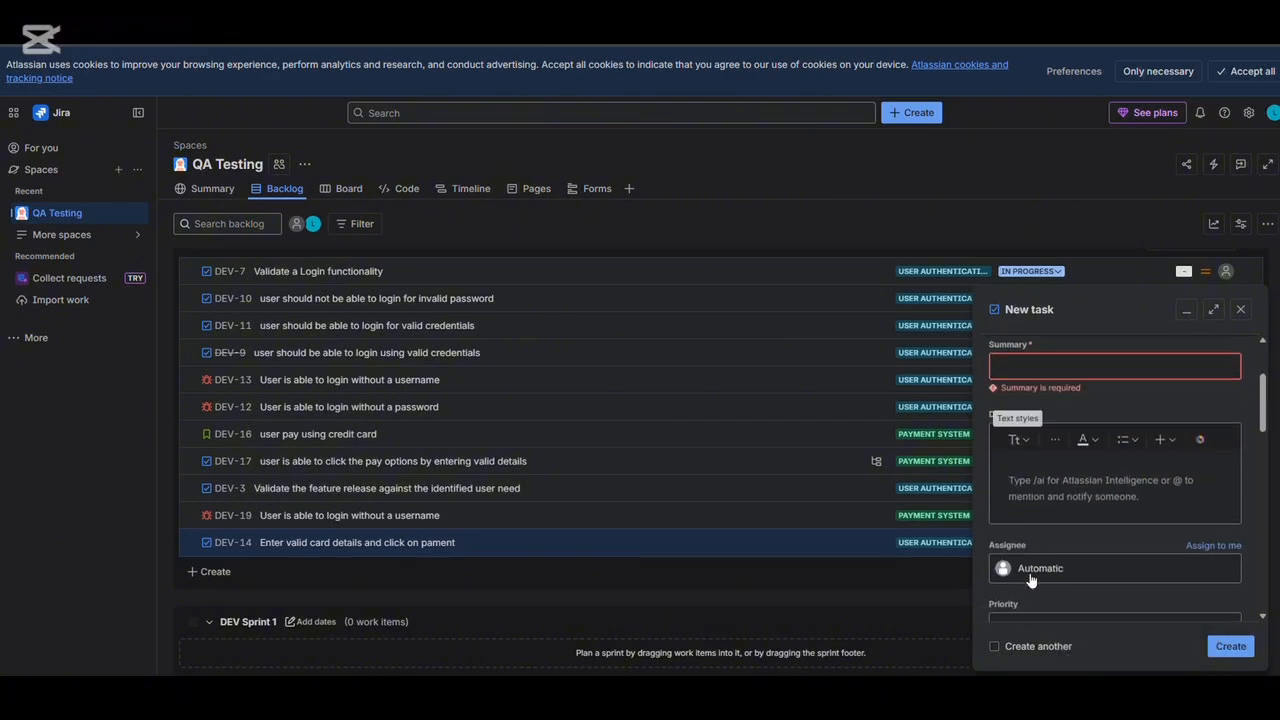
click(1070, 554)
click(1072, 517)
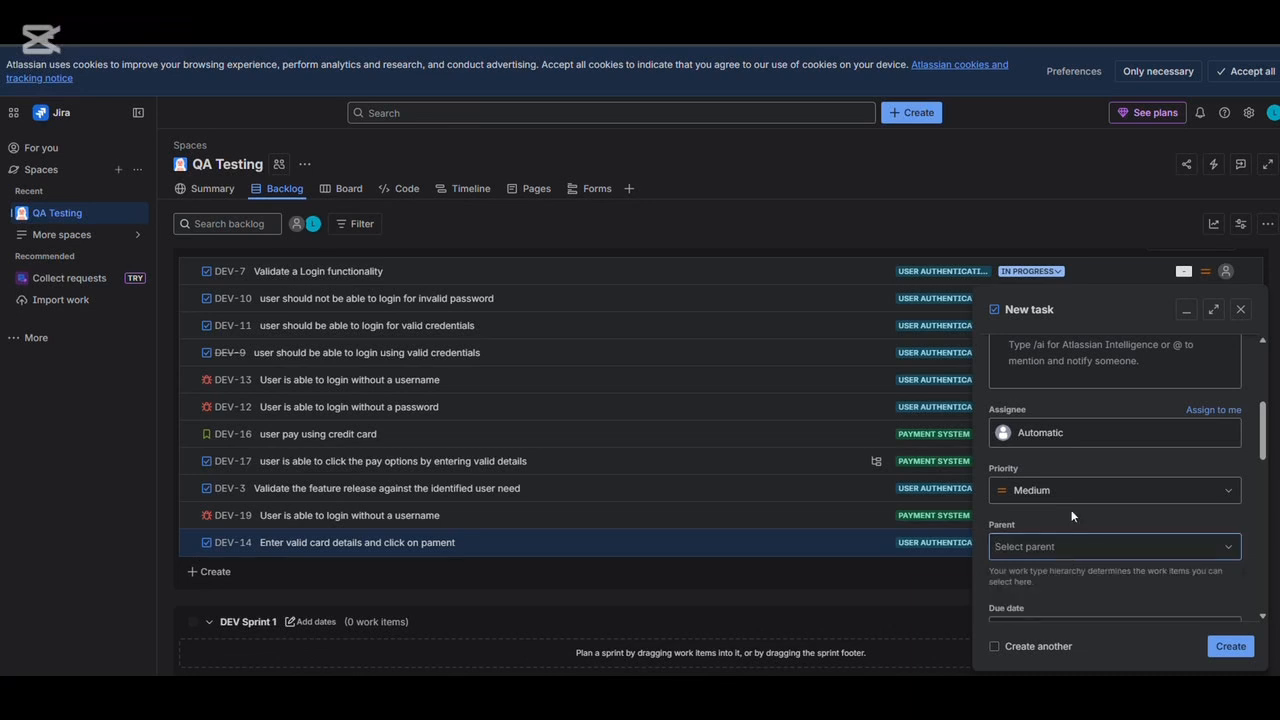
click(1074, 438)
click(1072, 442)
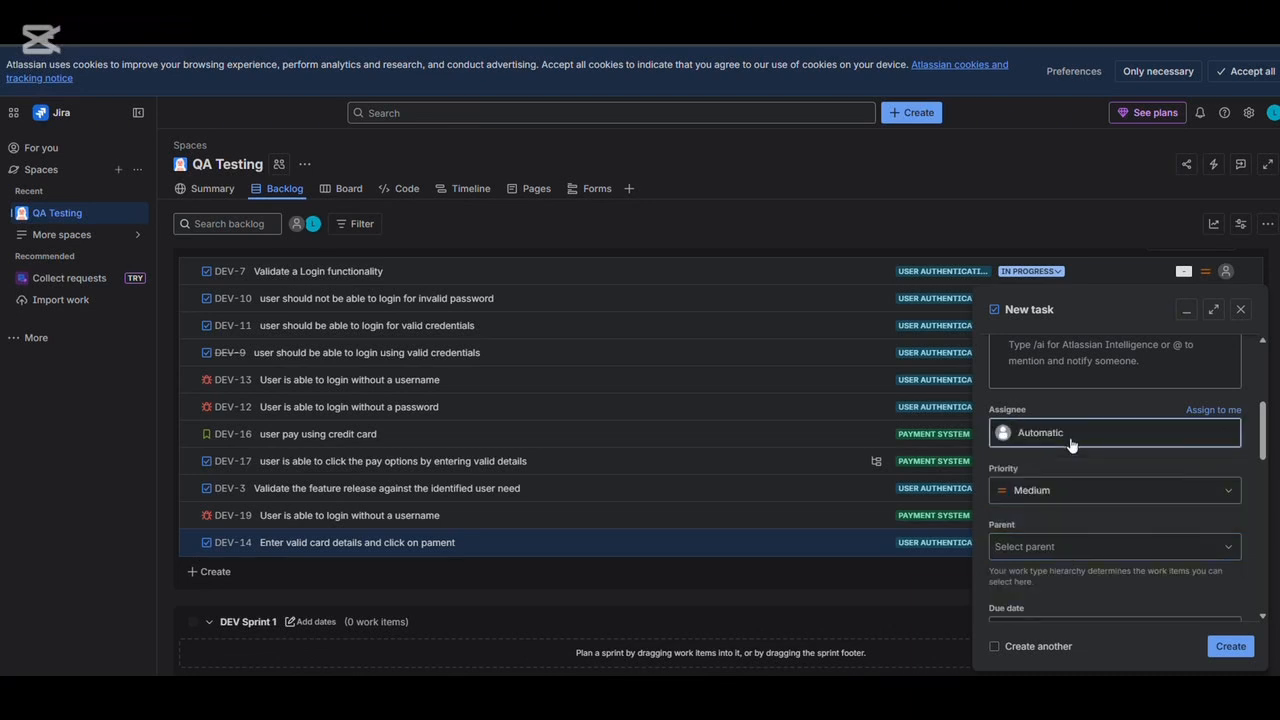
click(1233, 646)
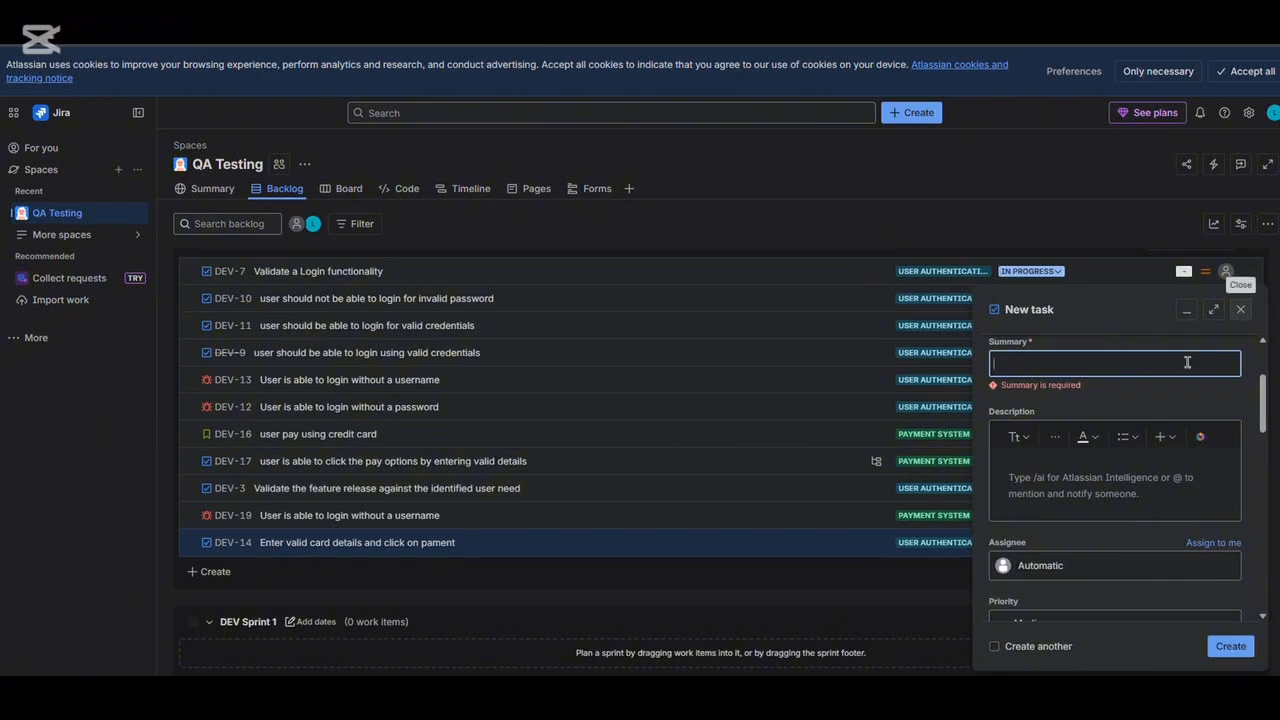
Step: Change the new work item's type to Bug and look over its summary and description fields
scroll(1066, 450, up, 3)
click(1066, 448)
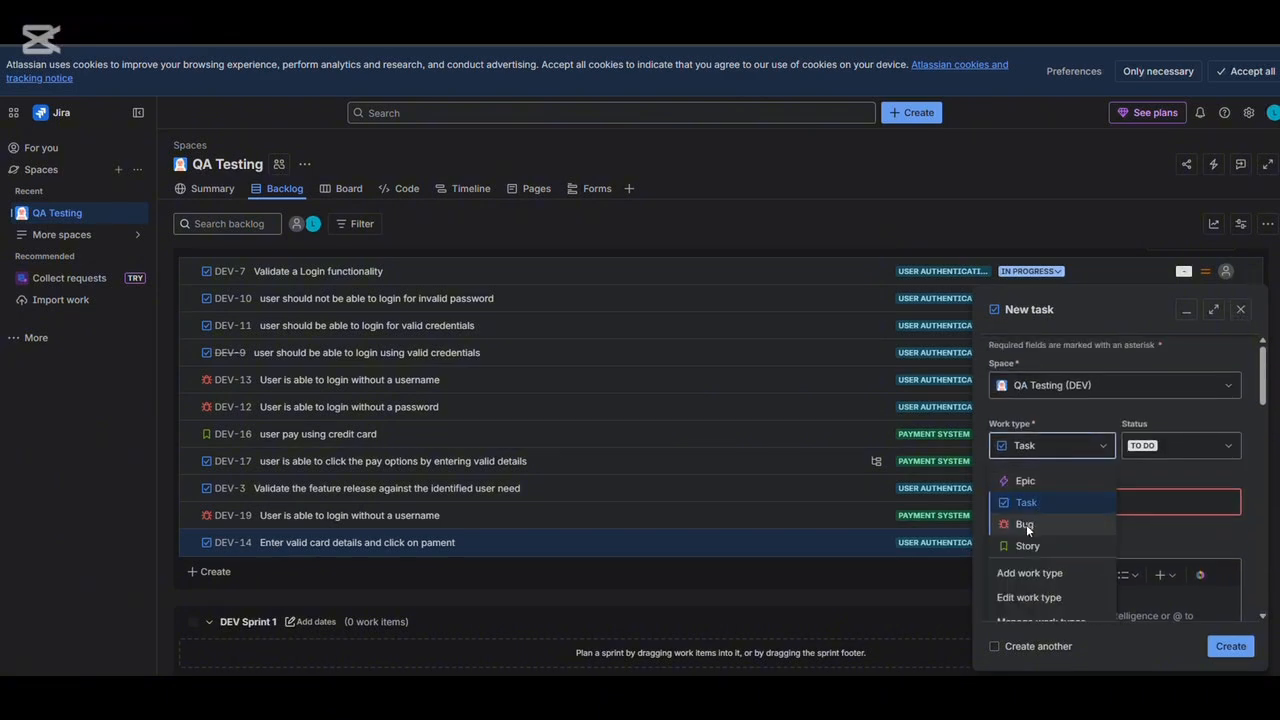
click(1026, 524)
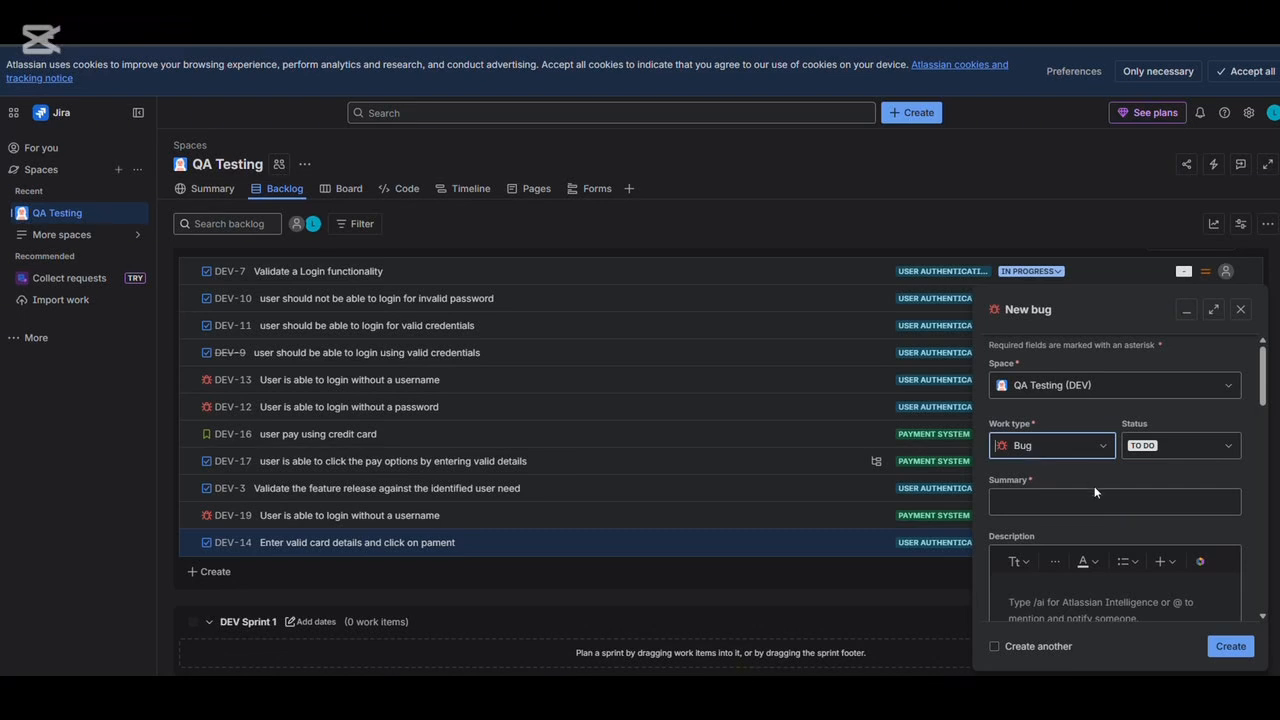
click(1030, 506)
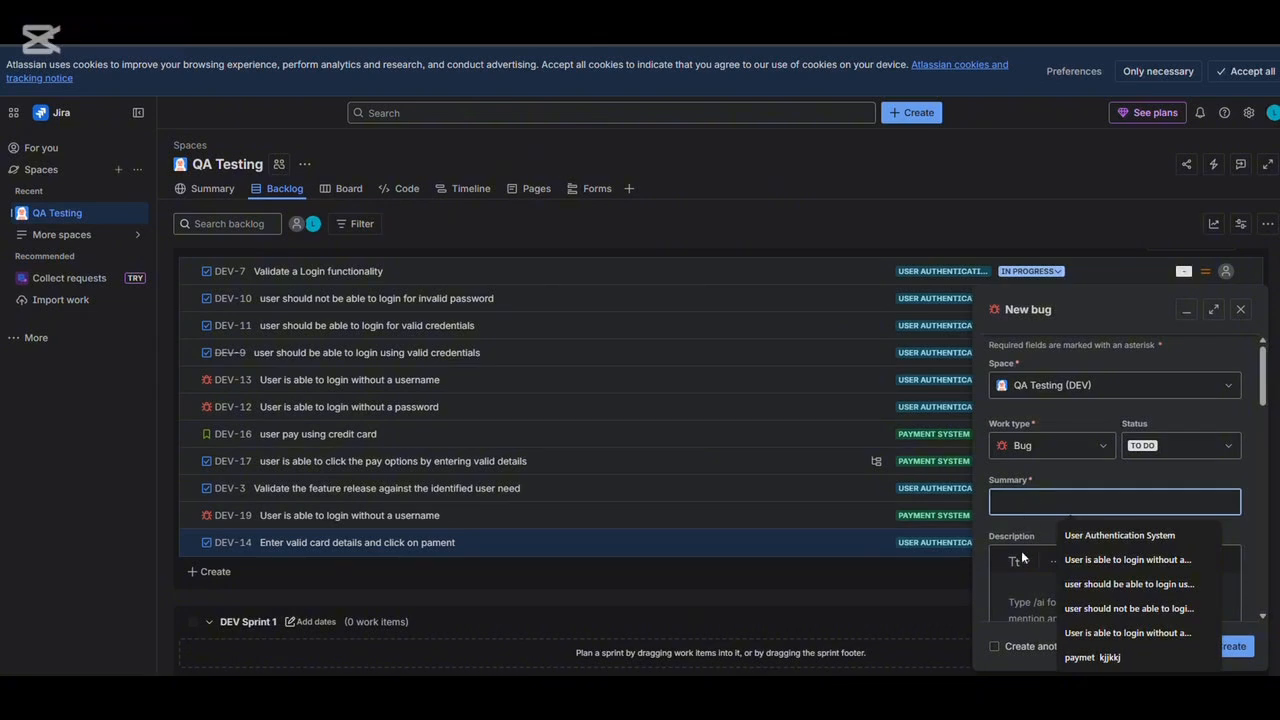
scroll(1024, 556, down, 1)
click(1018, 543)
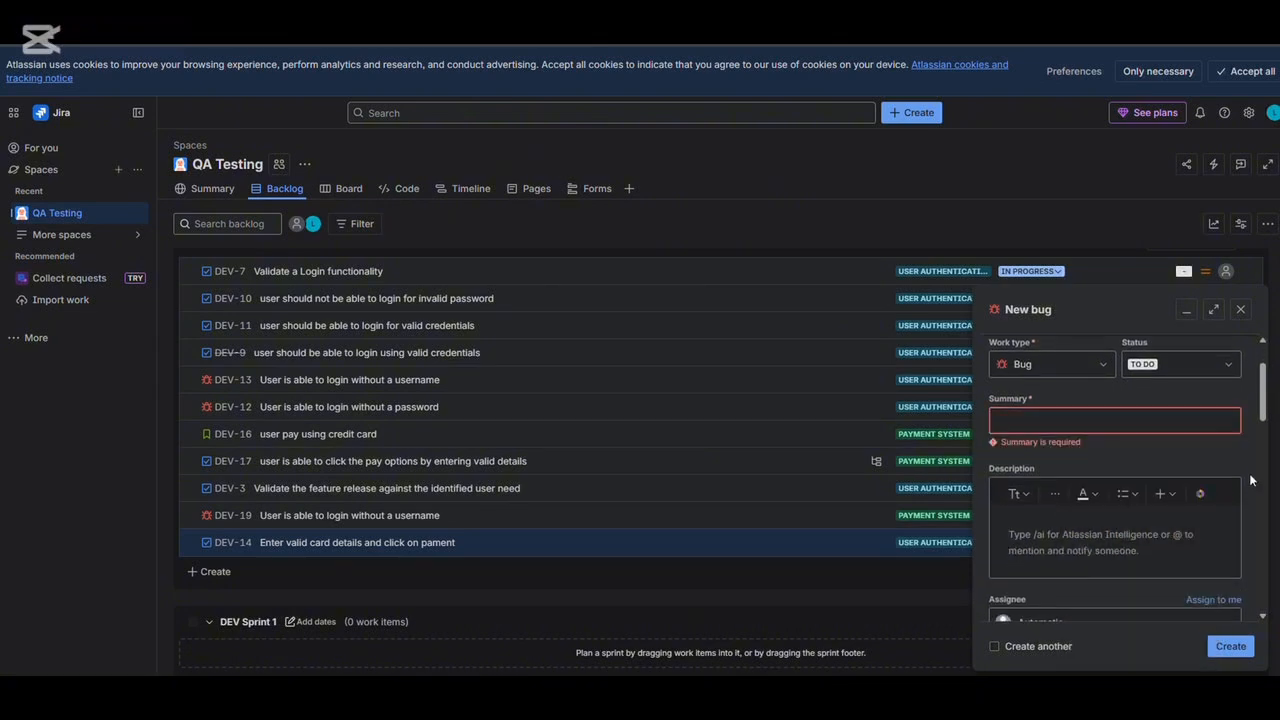
click(1112, 424)
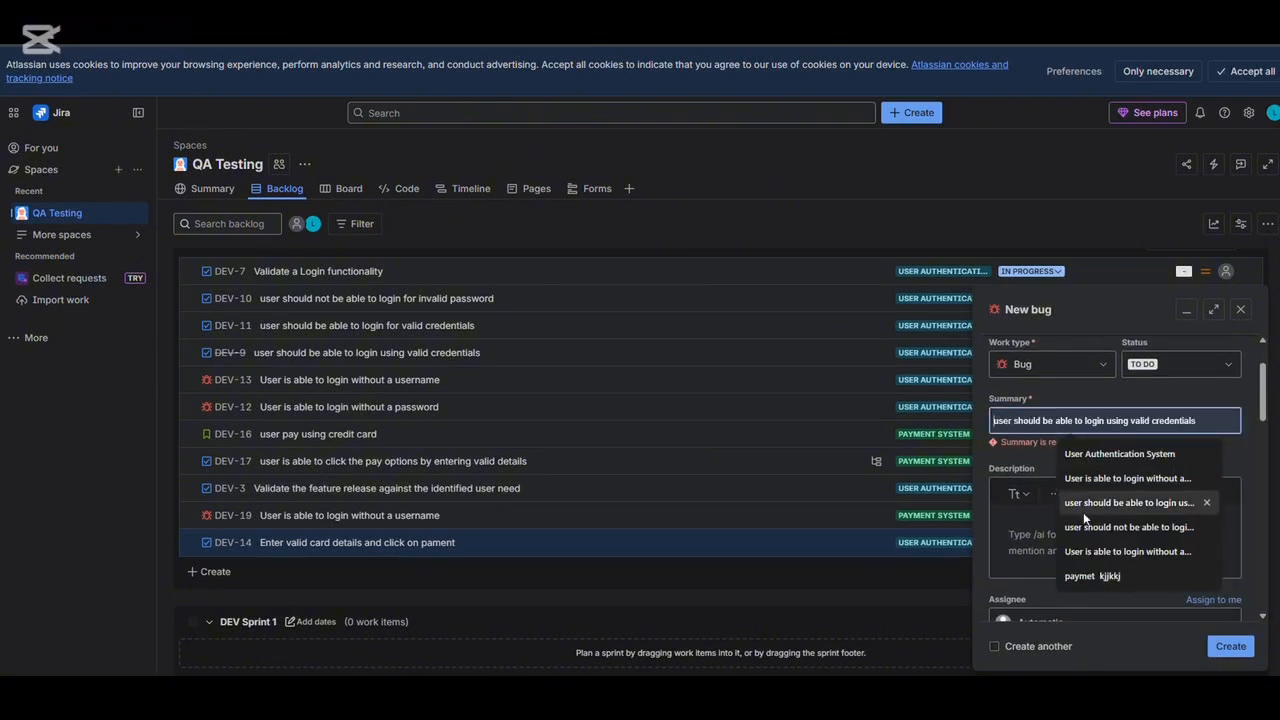
Step: Enter "steps to reproduce" and, on a new line, "attach /docs" as the new bug's description
click(1030, 548)
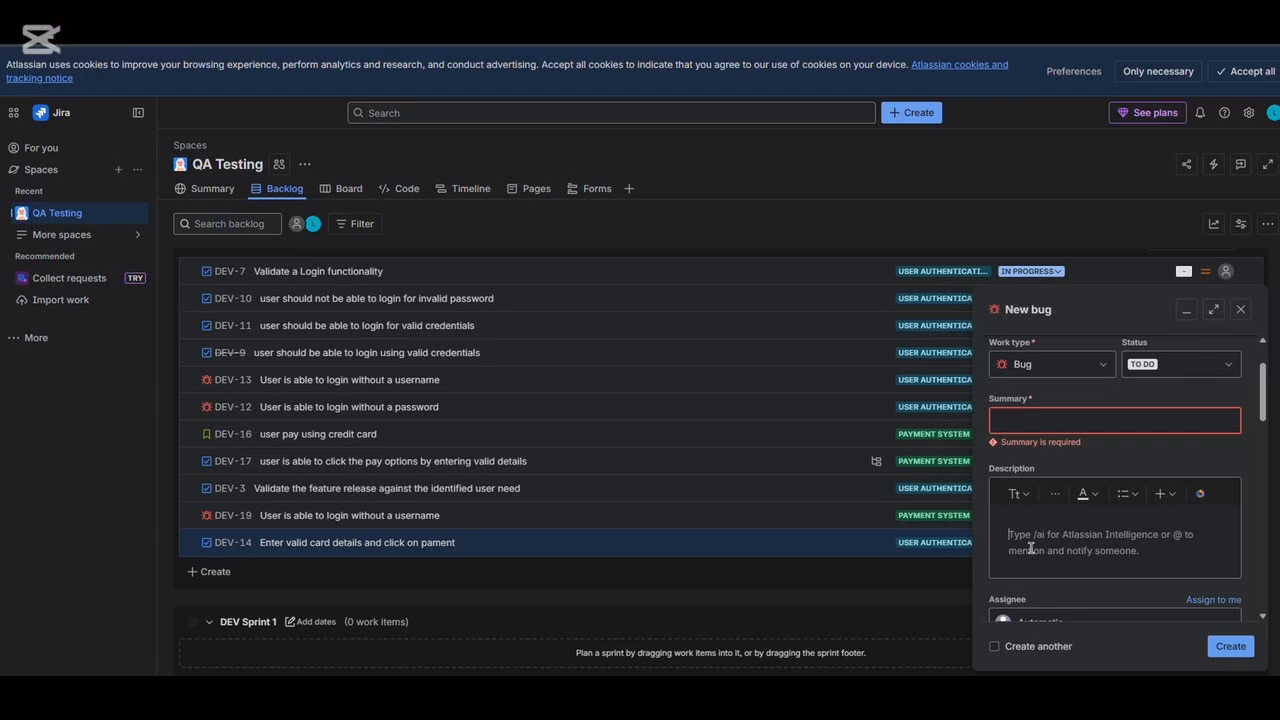
text(steps)
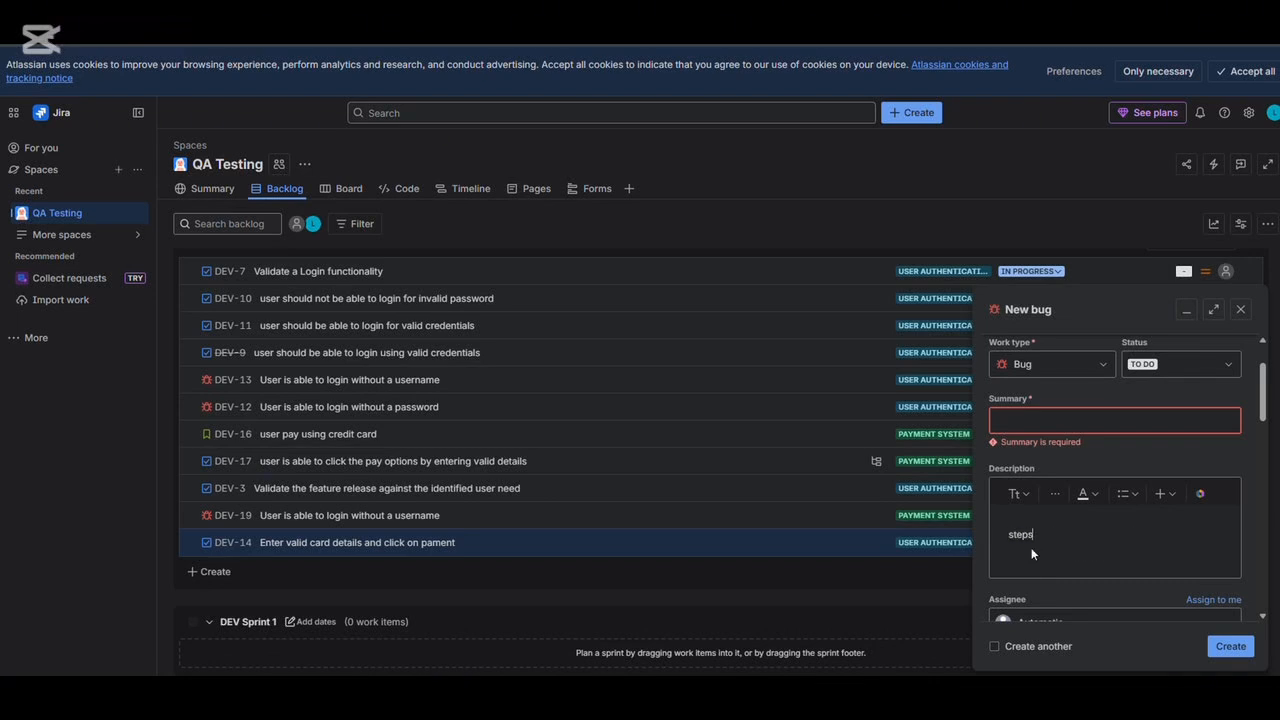
text( to reproduce)
key(Return)
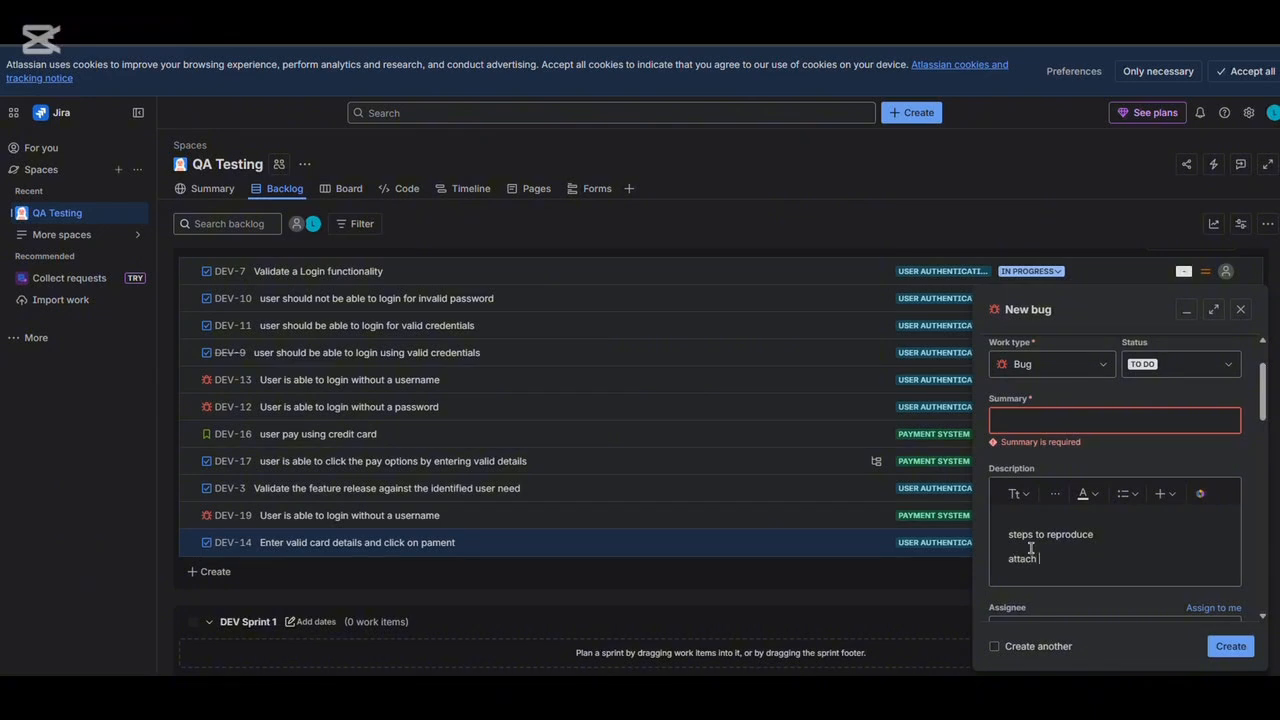
text(/docs)
Step: Look over the remaining bug fields, such as team, start date and story point estimate, and discard the unsaved bug
scroll(1058, 464, down, 10)
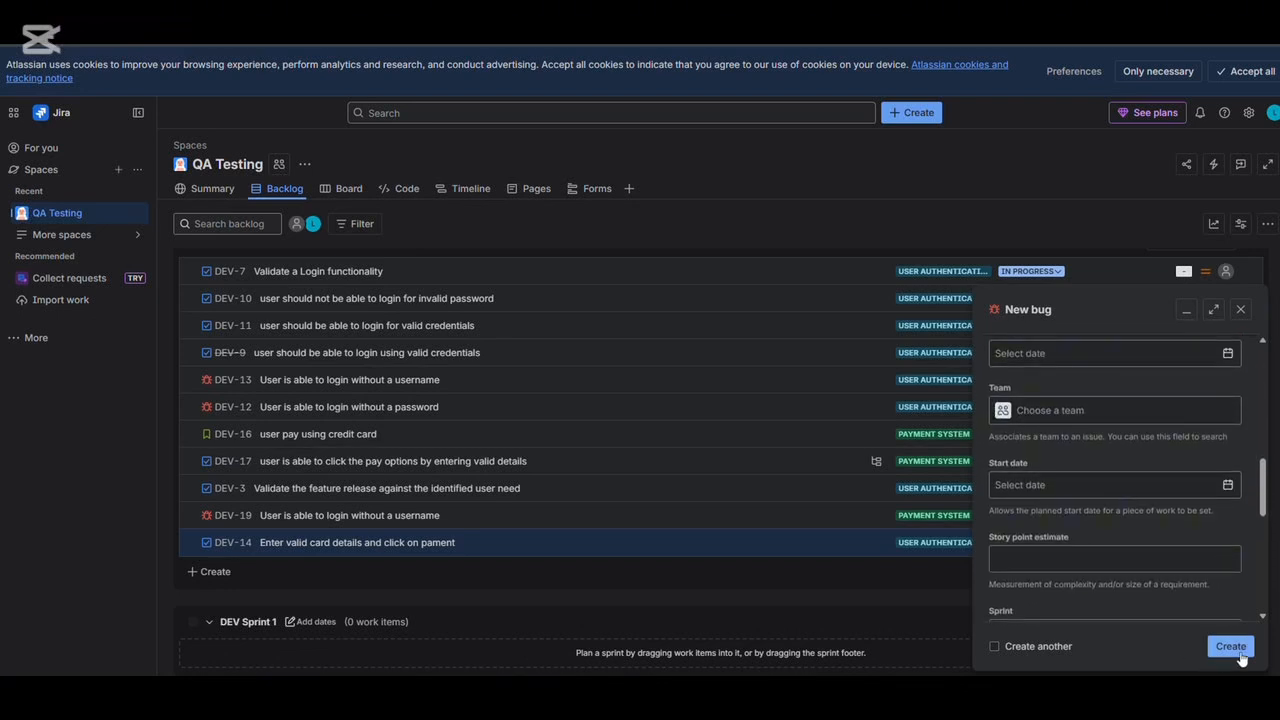
click(1240, 312)
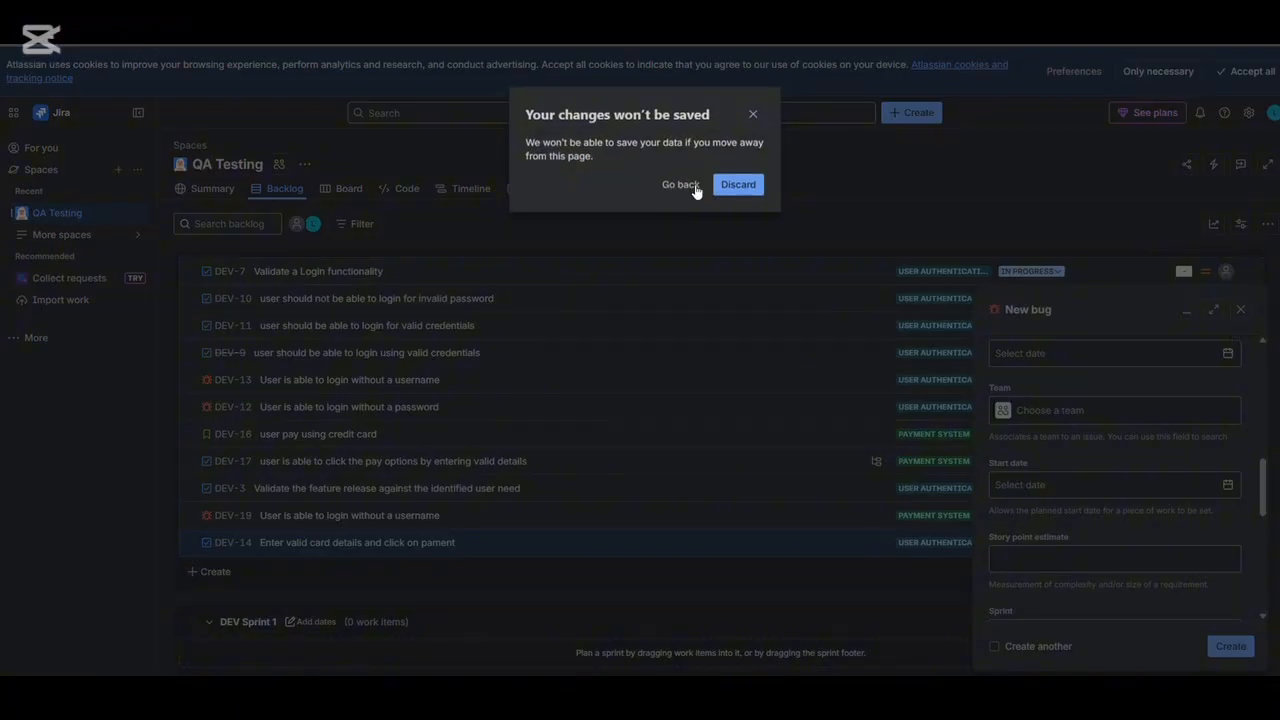
click(738, 186)
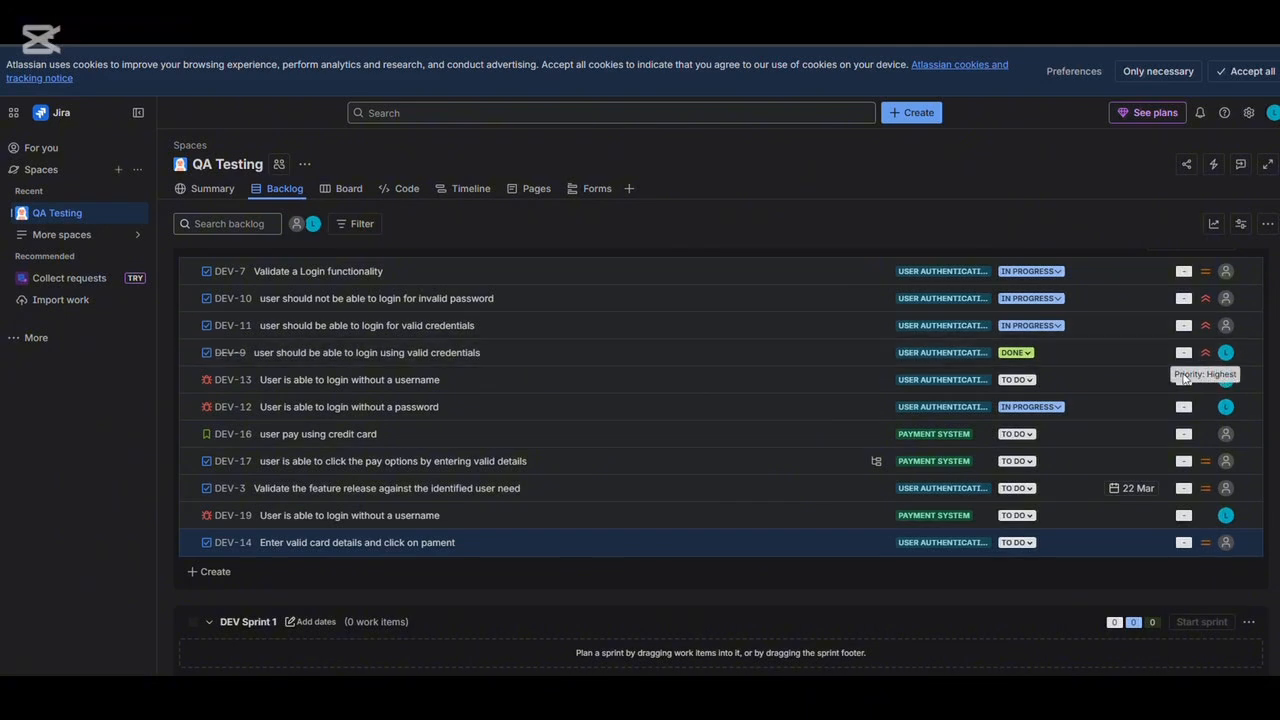
Step: Try to view the priority levels available for DEV-9 in DEV Sprint 2
click(1205, 353)
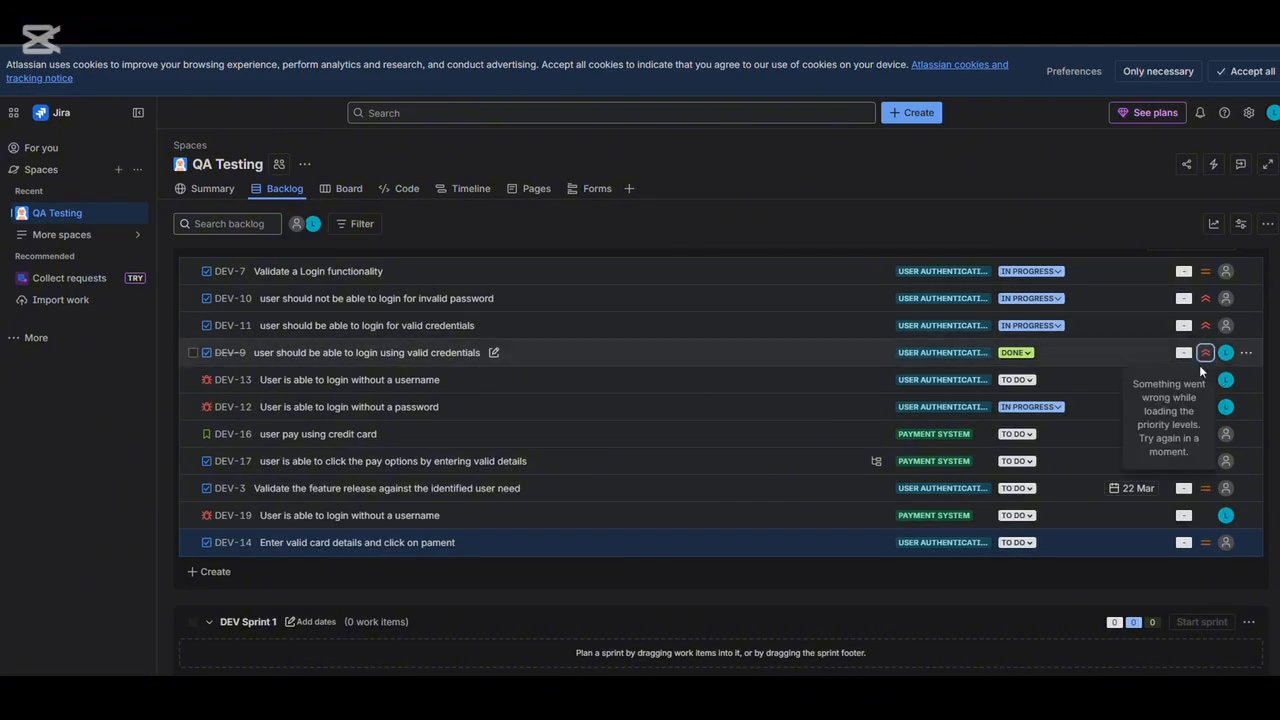
click(1144, 233)
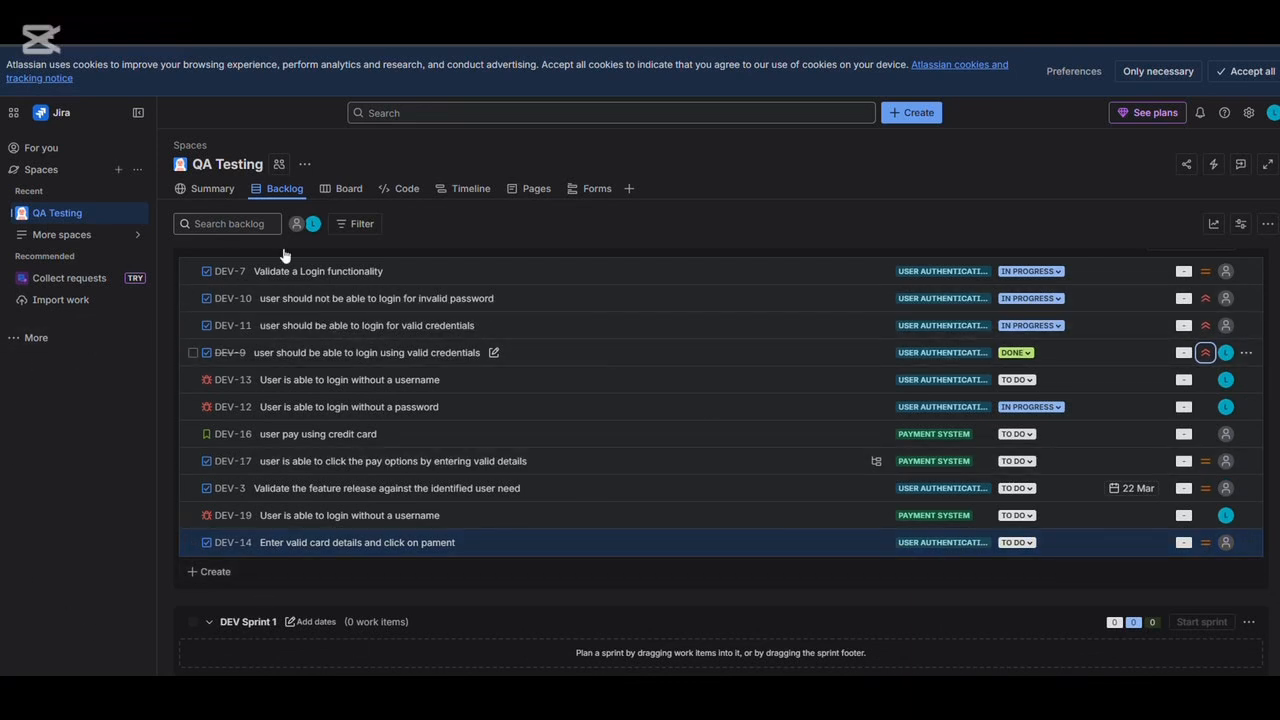
Step: Filter the sprint board by the assigned member and by unassigned items, and clear the filters before returning to the backlog
click(350, 190)
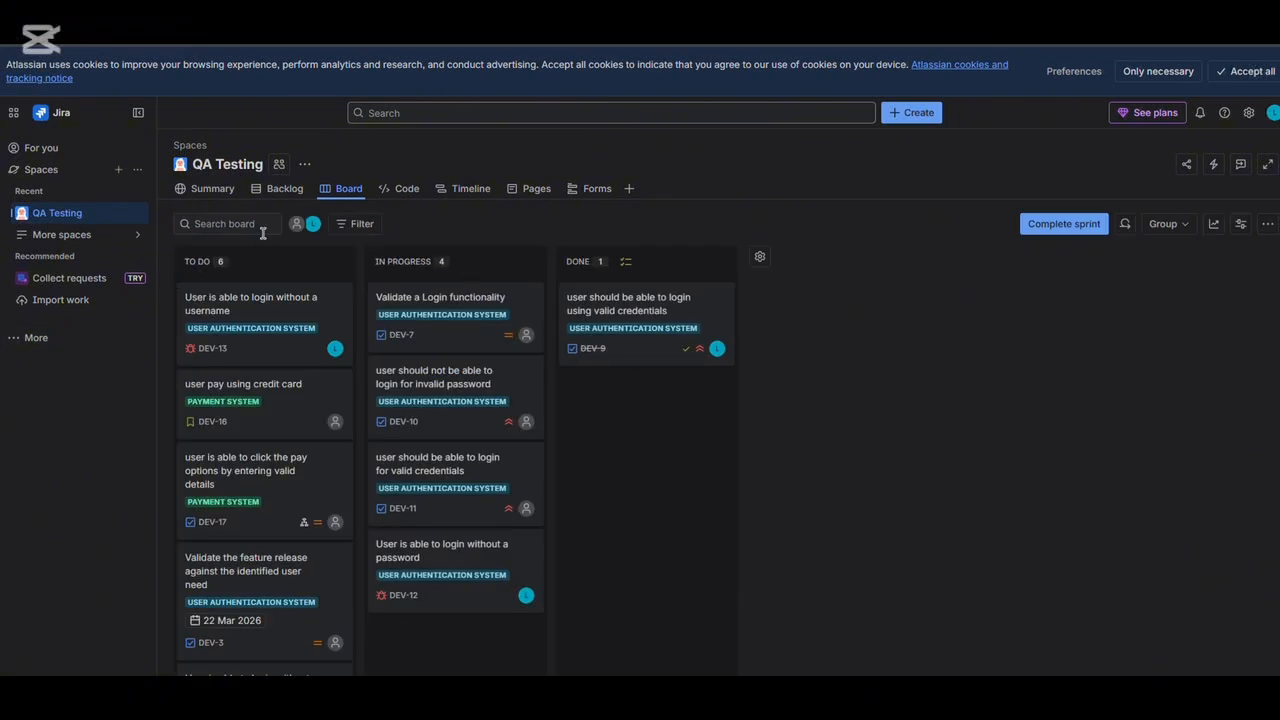
click(313, 226)
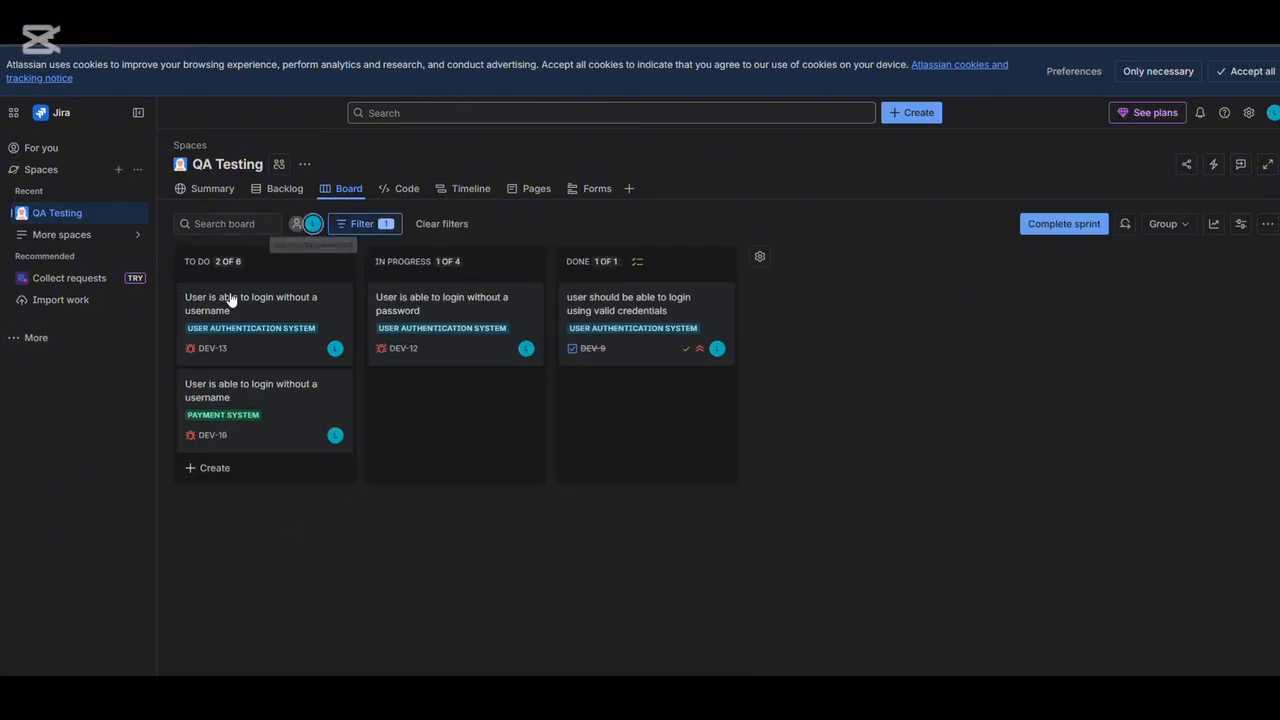
click(300, 226)
click(312, 226)
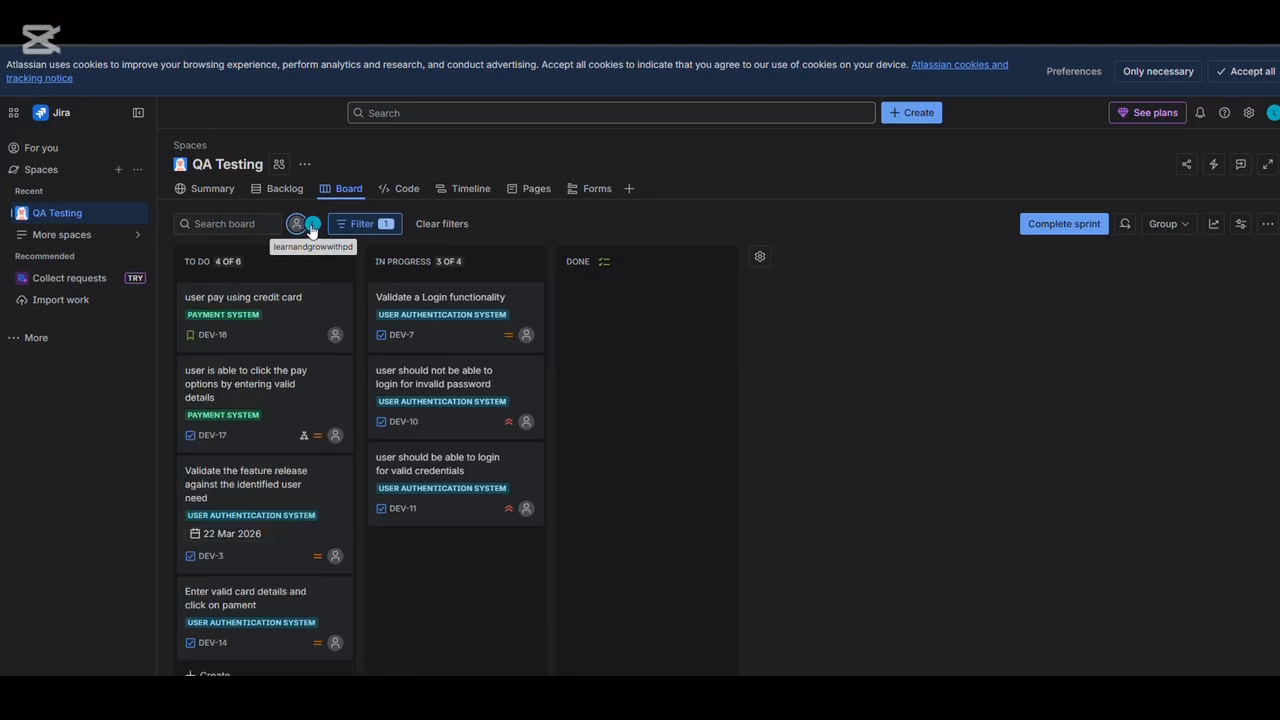
click(297, 224)
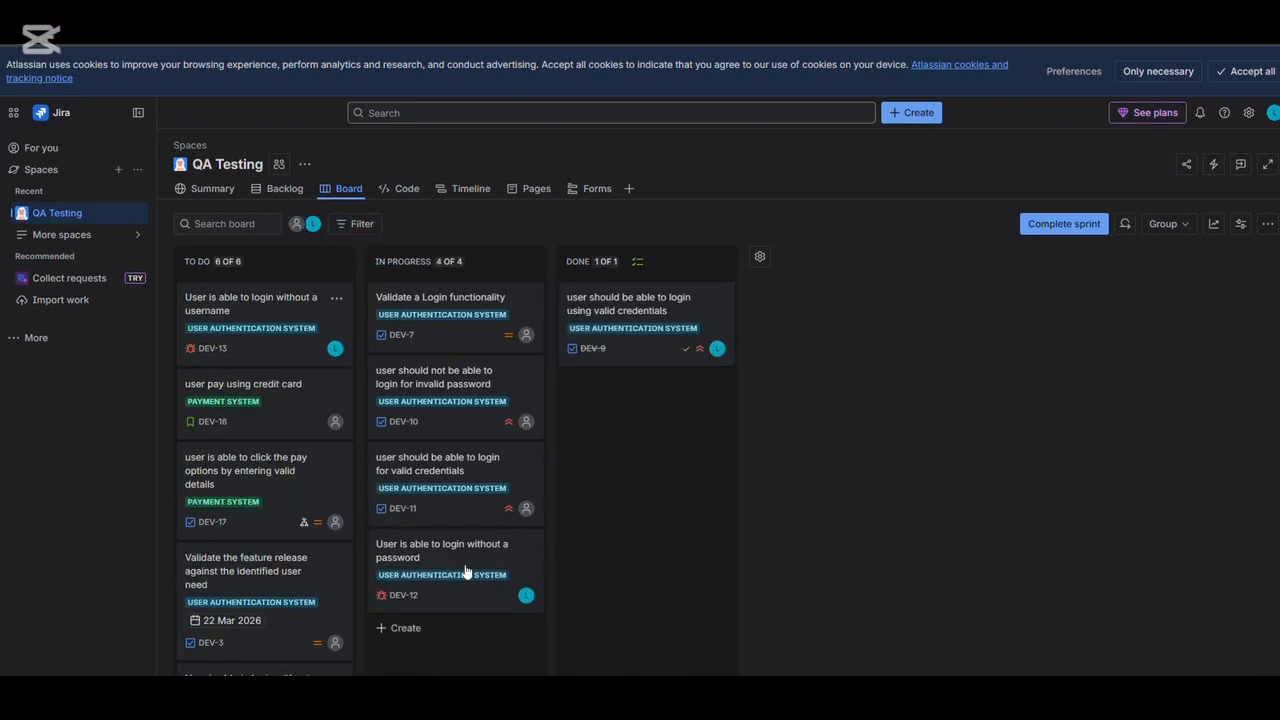
click(276, 191)
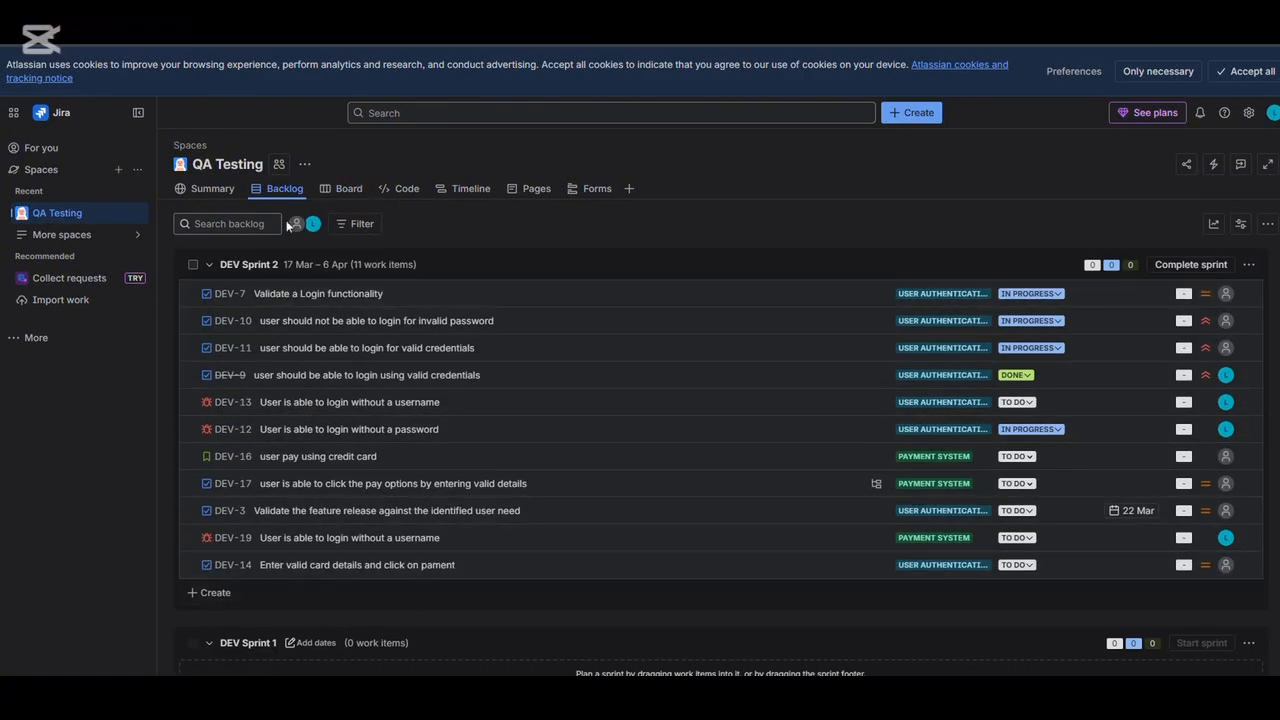
Step: Look over the work items in DEV Sprint 2, DEV Sprint 1 and the backlog
scroll(309, 621, down, 2)
scroll(309, 622, down, 2)
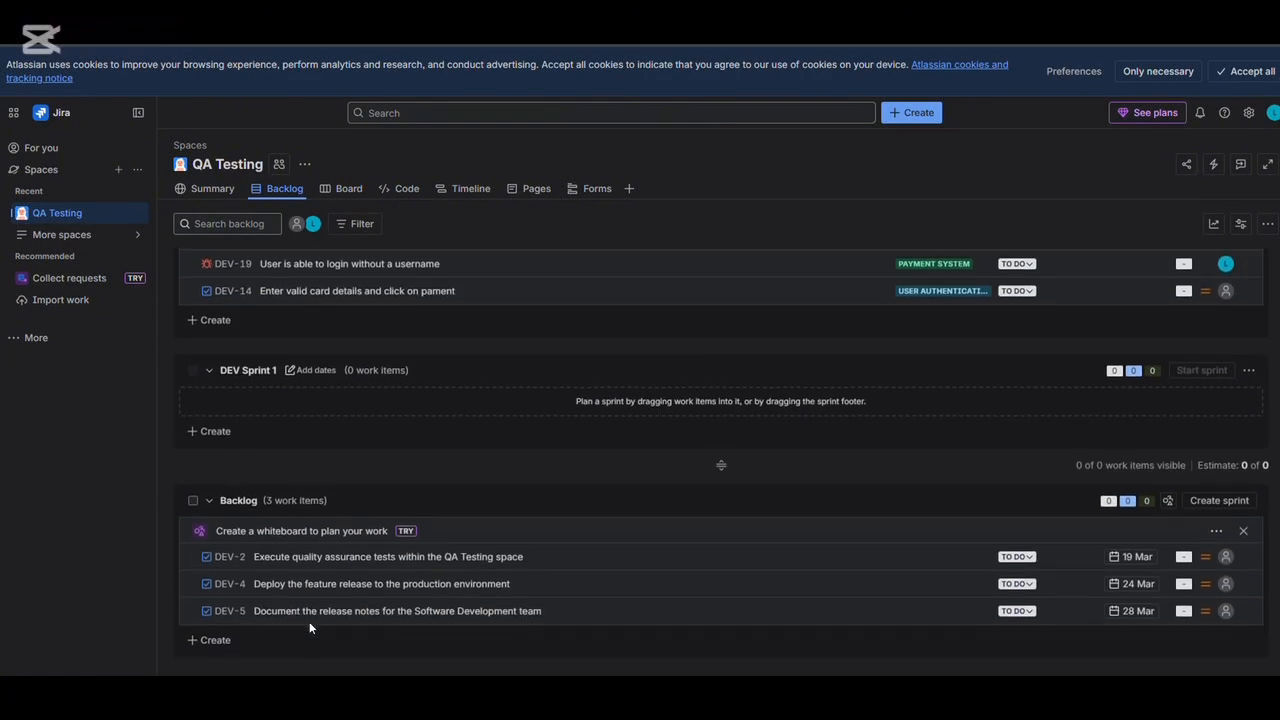
scroll(309, 622, up, 1)
scroll(309, 622, up, 2)
scroll(309, 628, up, 2)
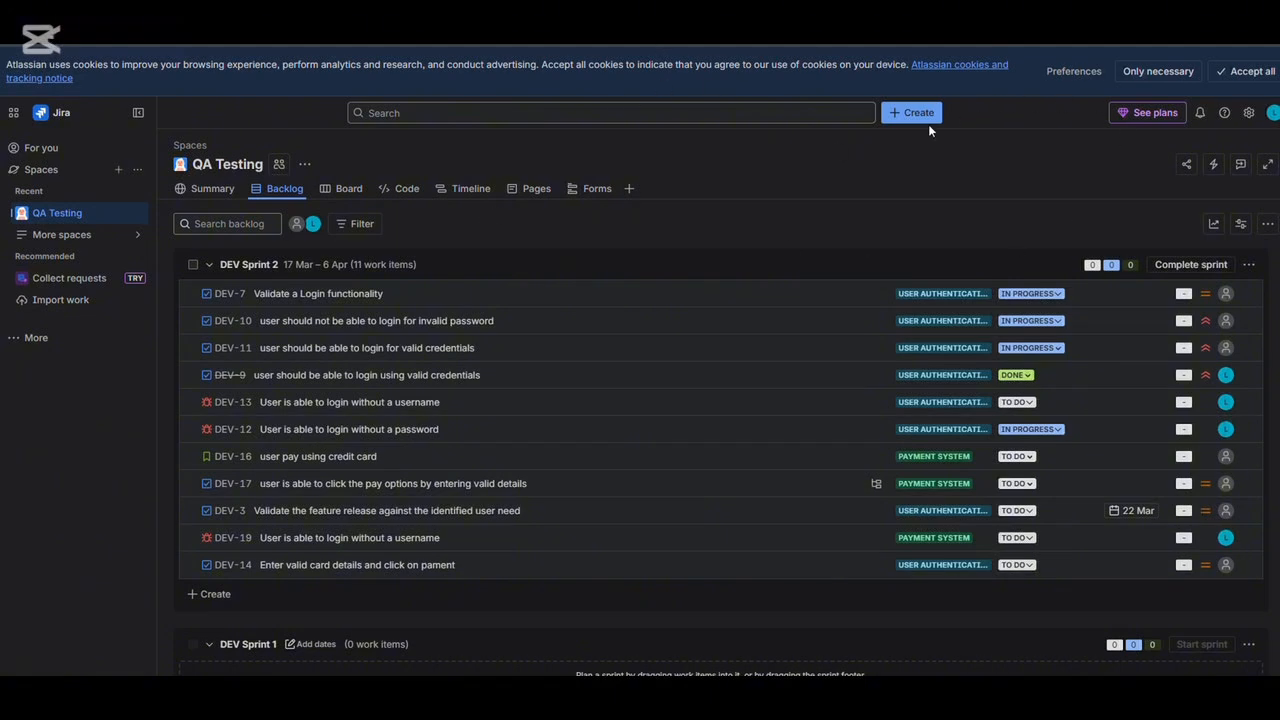
Step: View the sprint board's grouping options, and start a standup on the board and end it again
click(346, 189)
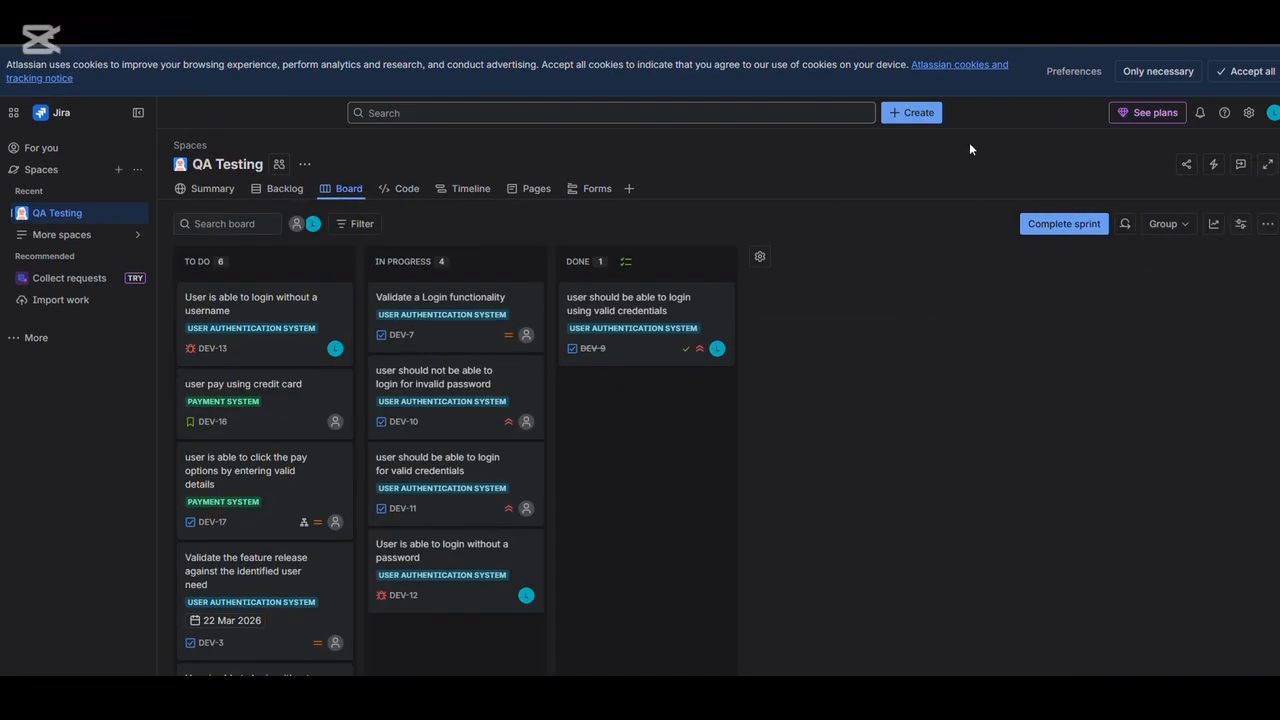
click(1186, 224)
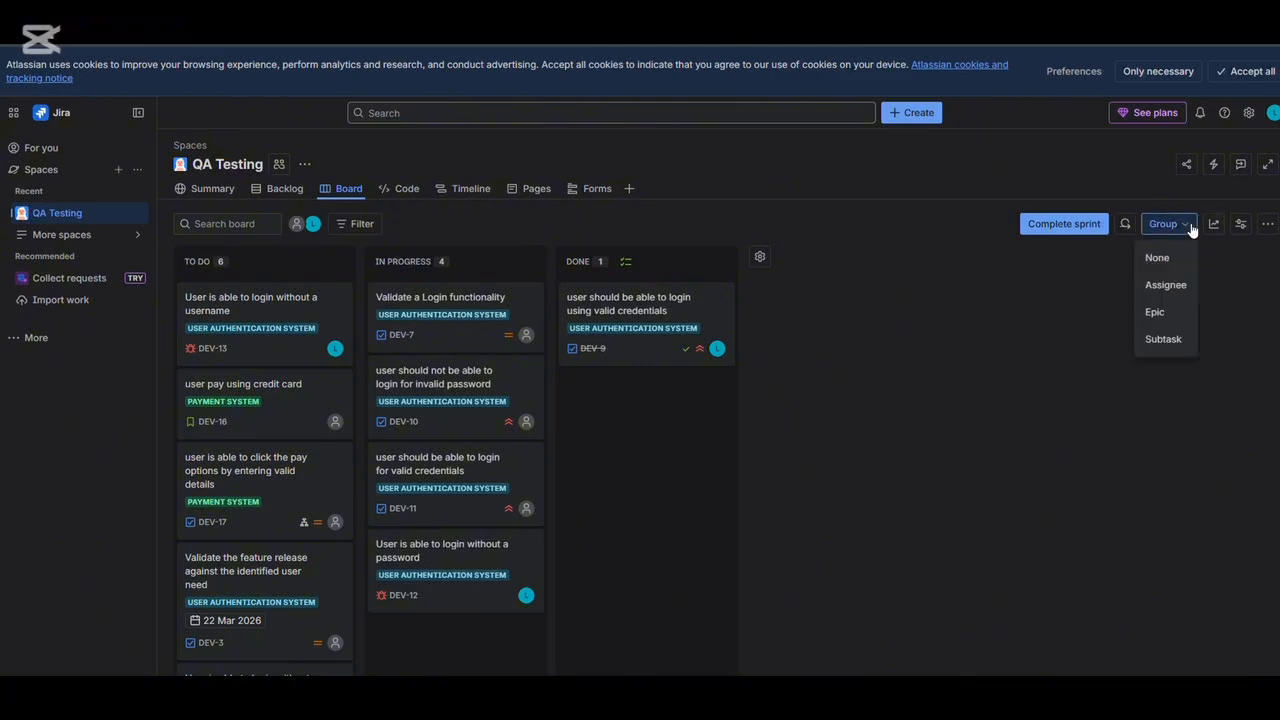
click(1267, 224)
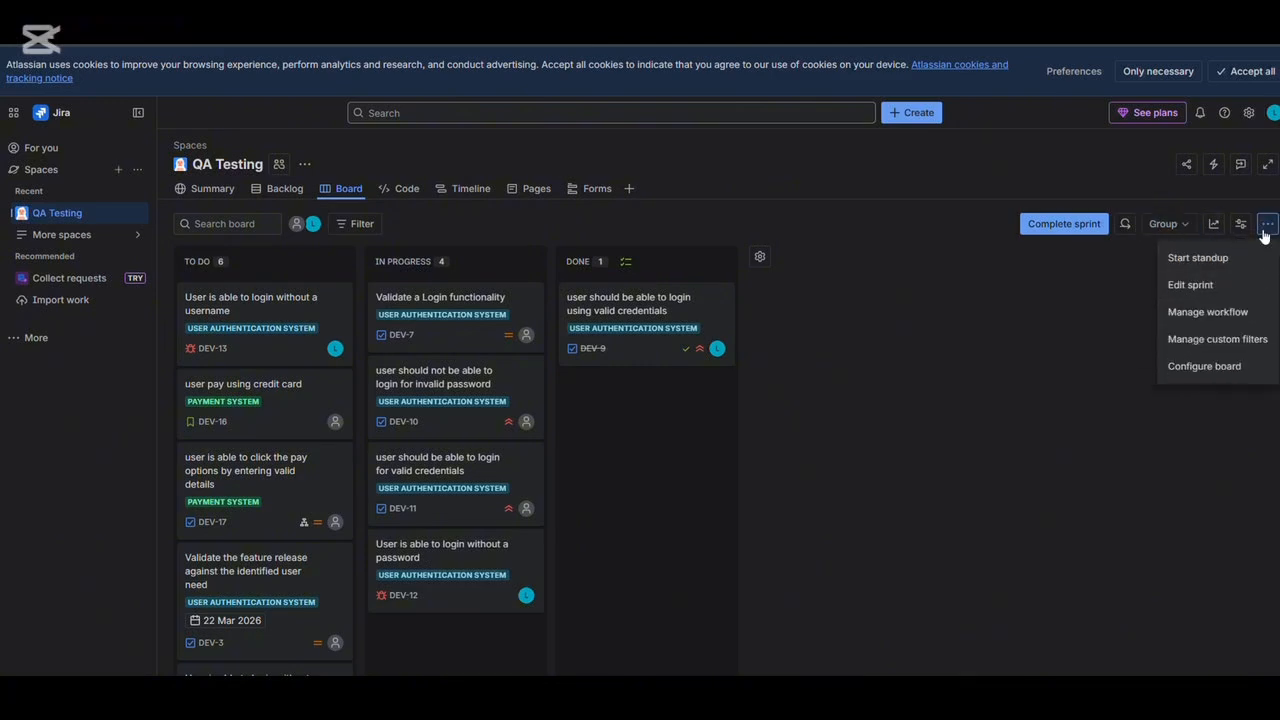
click(1219, 260)
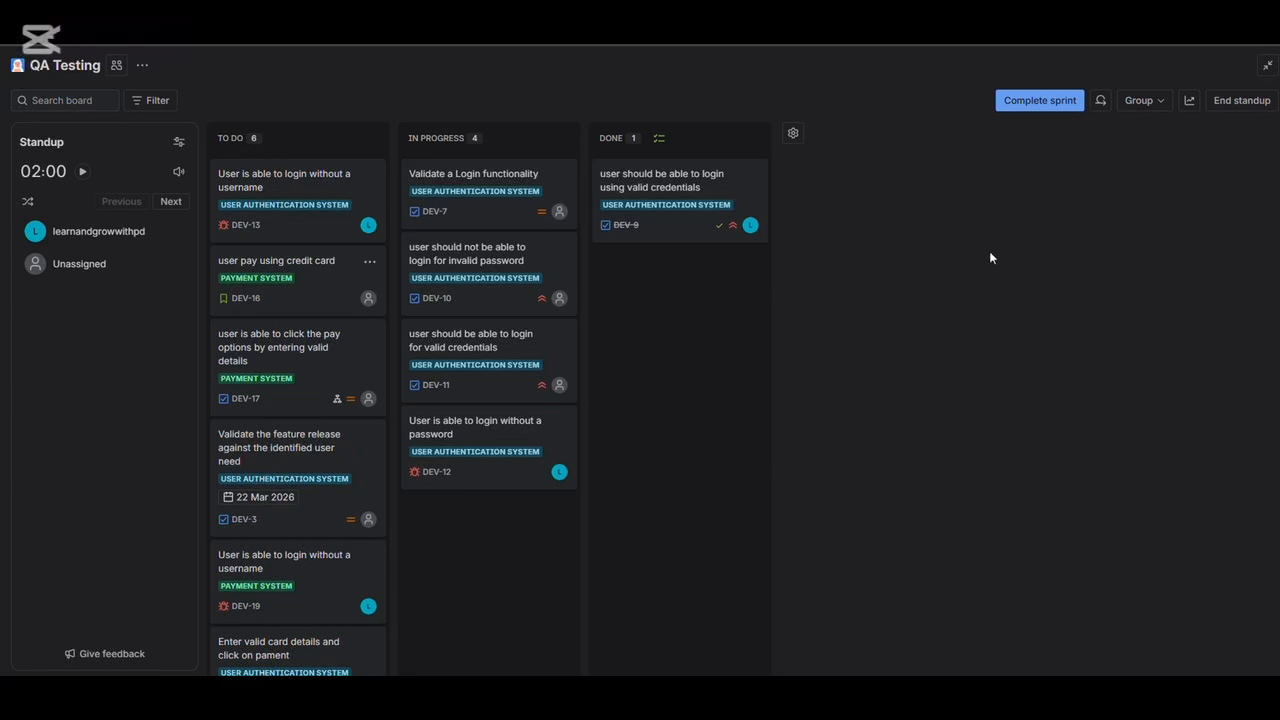
click(1243, 101)
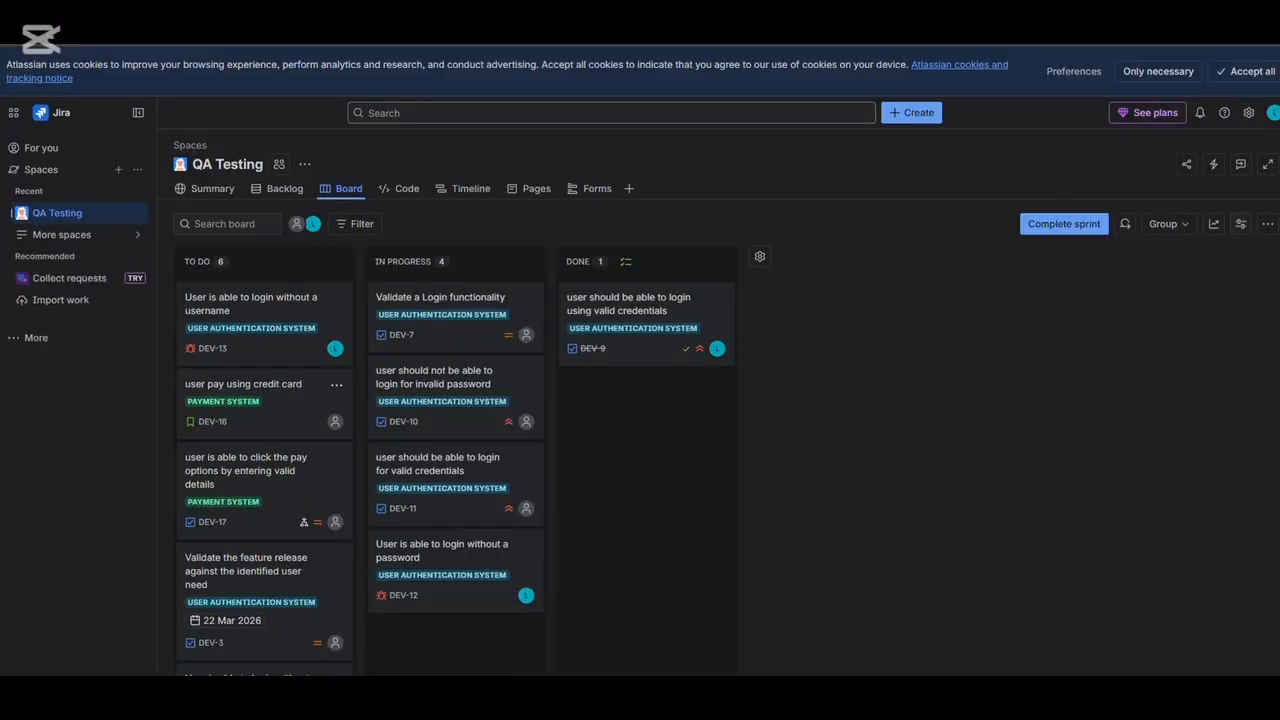